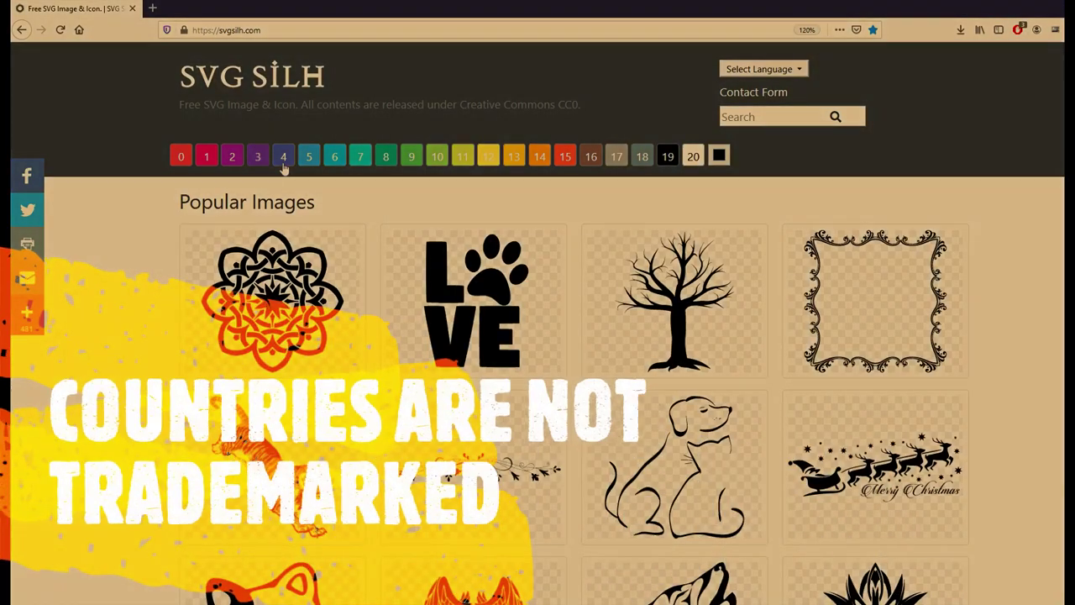
Search the SVG Silh site for "canada" images
scroll(288, 192, "down", 3)
scroll(292, 189, "up", 3)
left_click(750, 117)
type("canada")
key("Return")
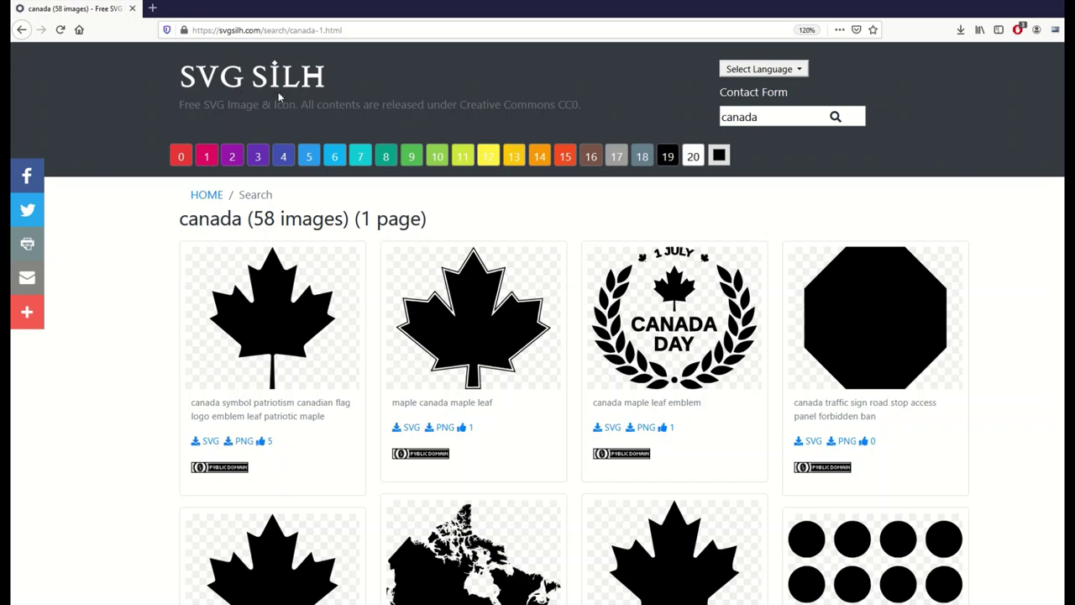
Open the canada map silhouette from the search results in a new tab and view its download options
scroll(256, 138, "down", 3)
scroll(403, 252, "down", 2)
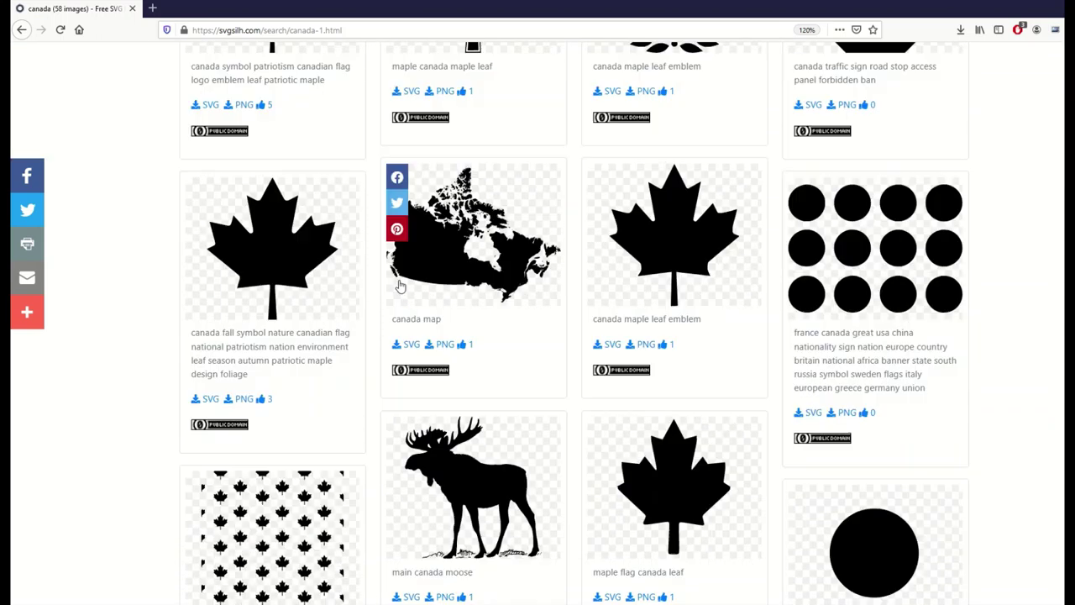
right_click(469, 196)
left_click(496, 206)
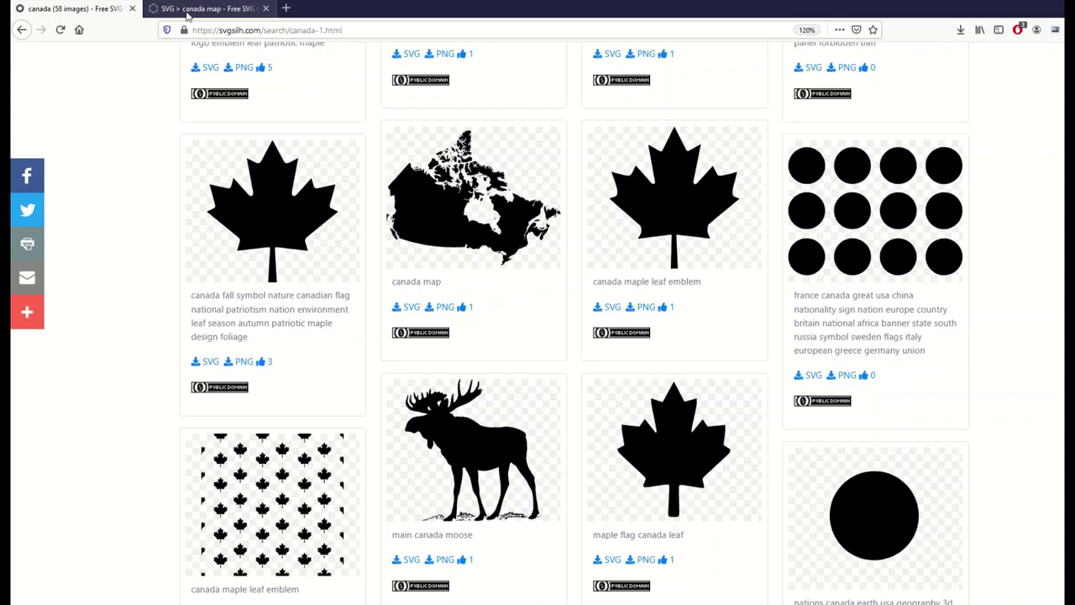
key("ctrl+Tab")
scroll(408, 190, "down", 3)
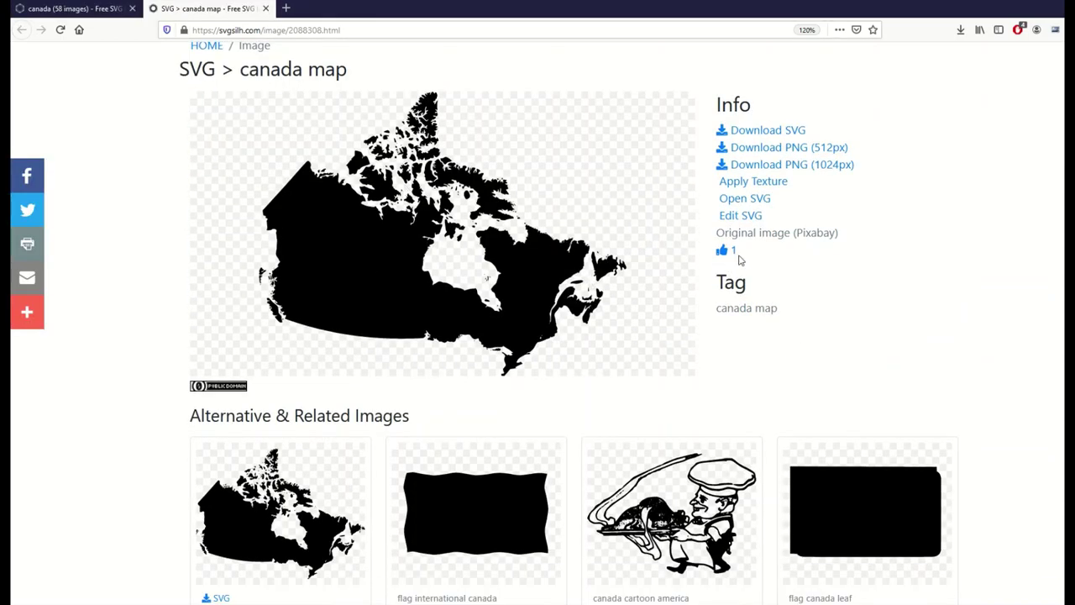
scroll(369, 277, "up", 1)
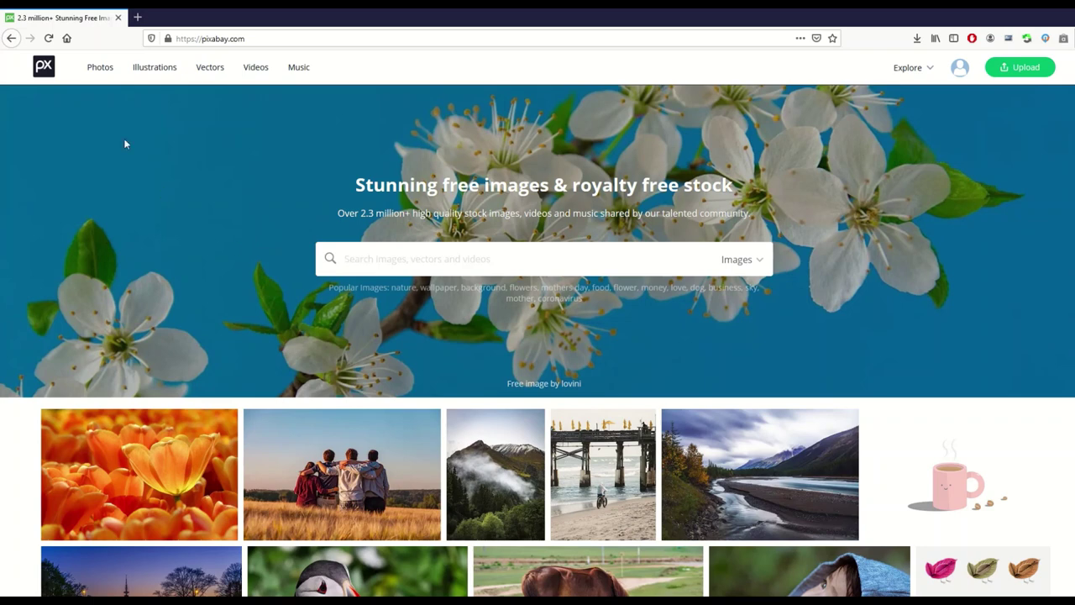
Search Pixabay for "texture" images and browse the results for possible fill pictures
left_click(348, 257)
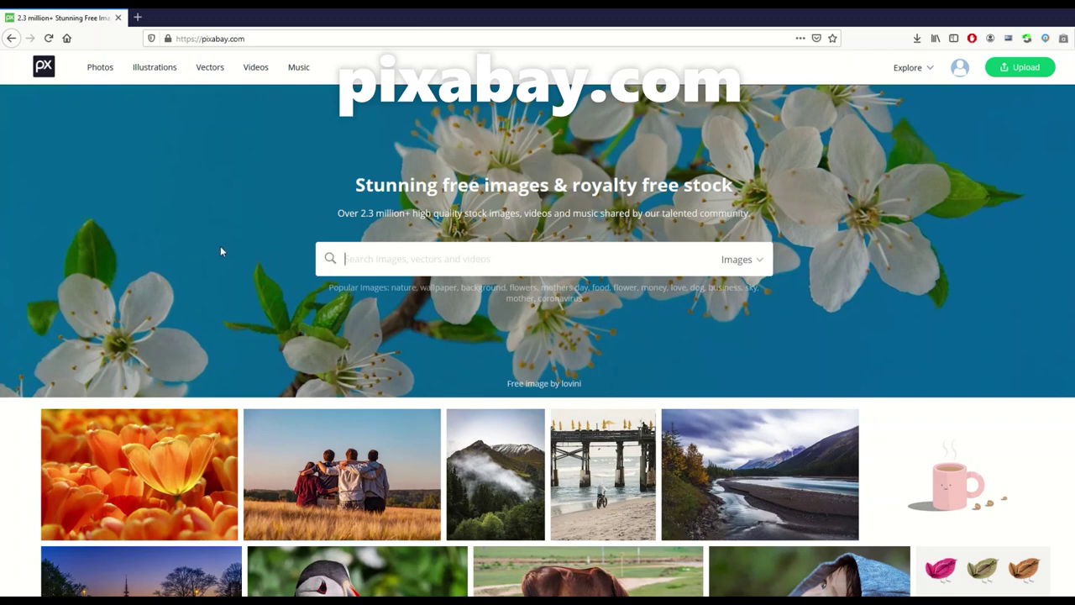
type("TEXTURE")
key("Return")
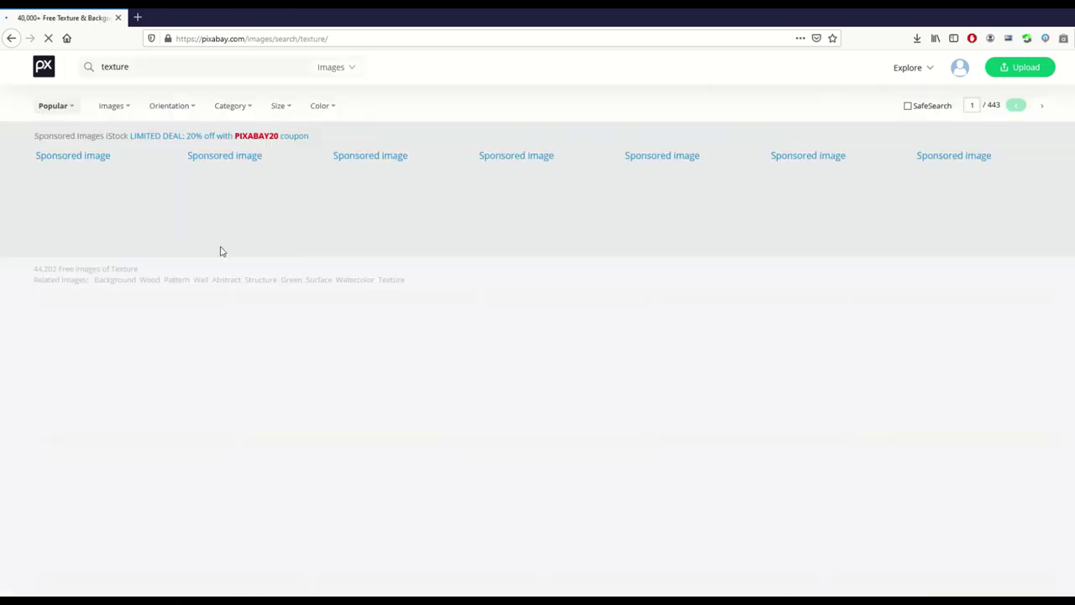
scroll(227, 336, "down", 3)
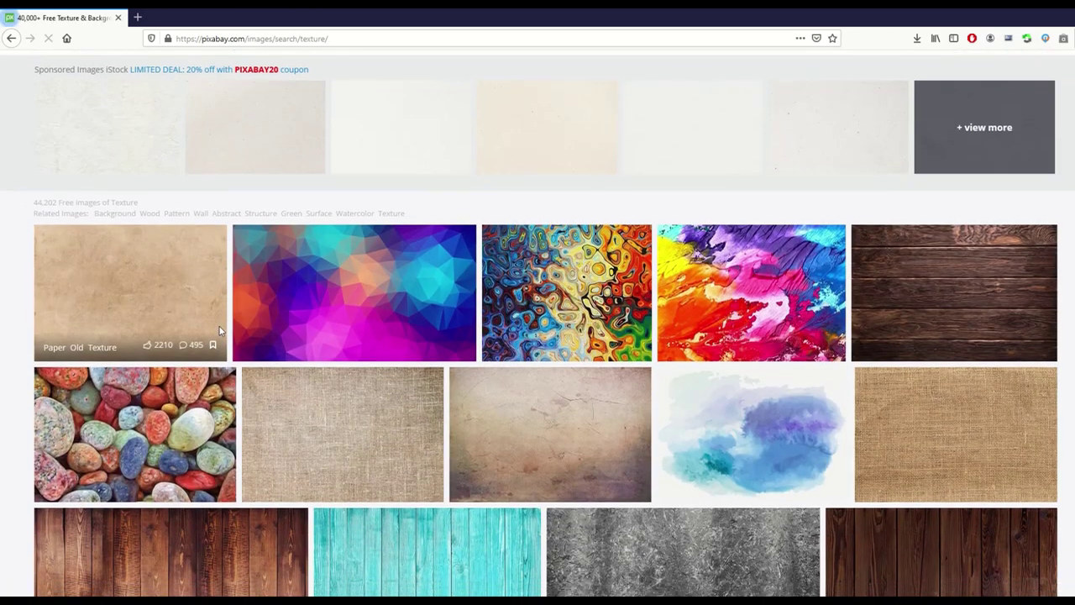
scroll(285, 305, "down", 3)
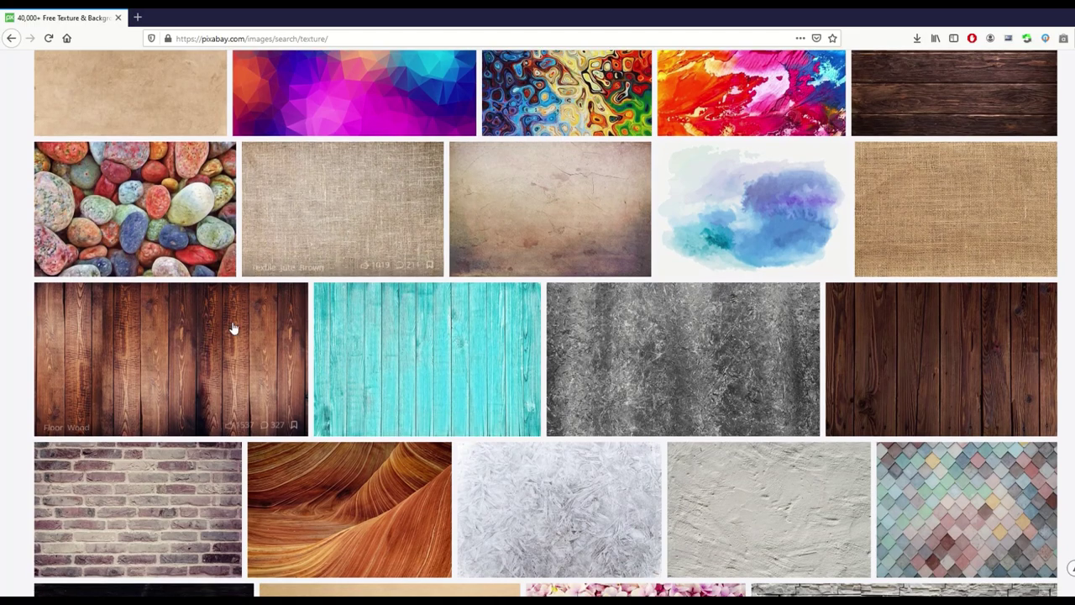
scroll(321, 352, "down", 3)
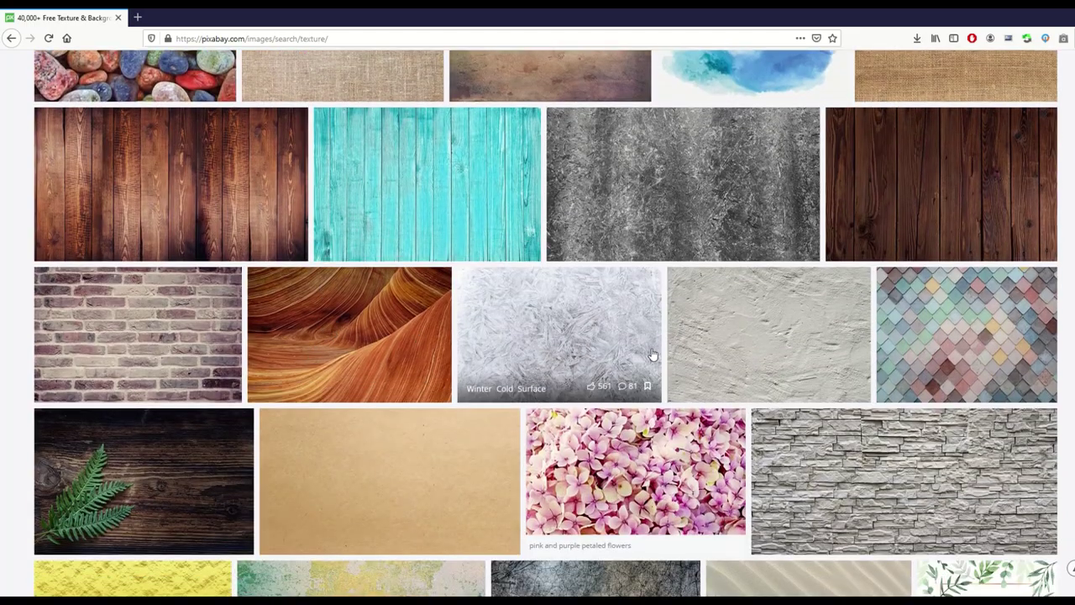
scroll(526, 333, "up", 9)
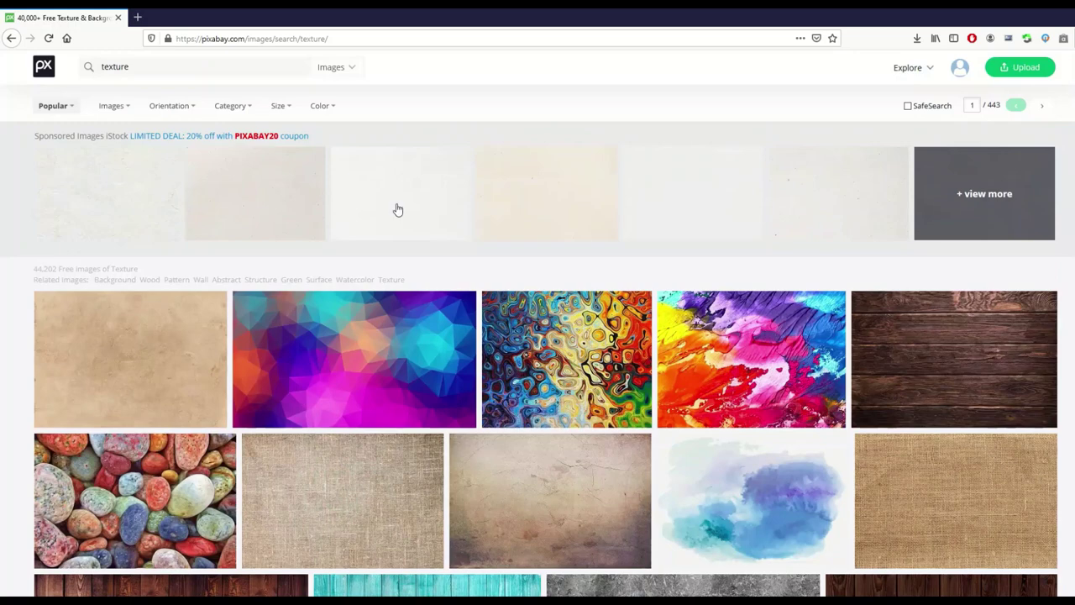
Search Pixabay for "stars" and look through the night-sky photos
triple_click(181, 70)
type("sTARS")
key("Return")
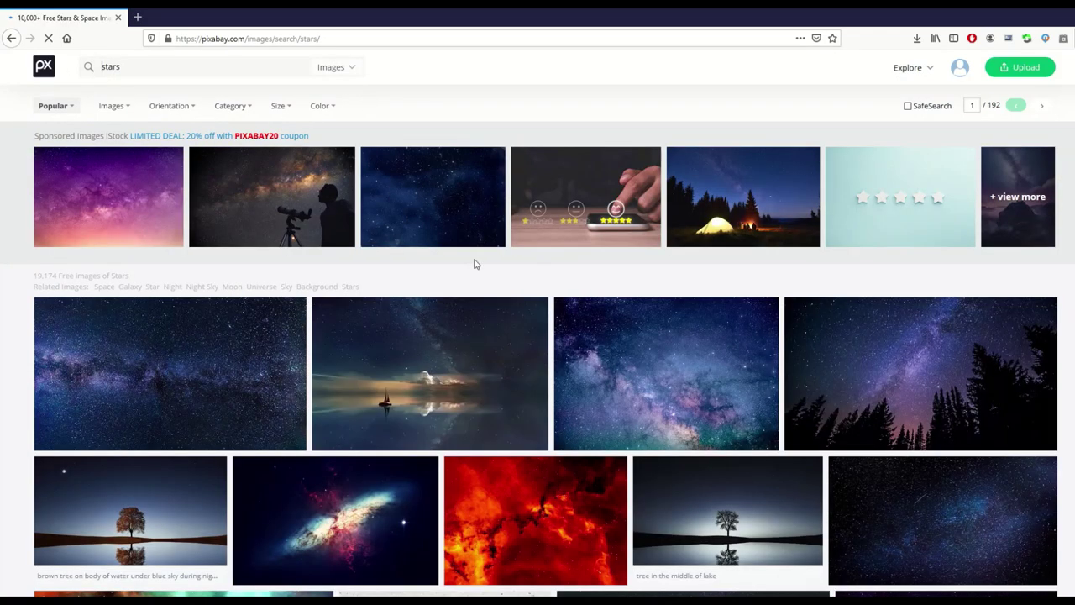
scroll(473, 263, "down", 2)
scroll(617, 252, "down", 1)
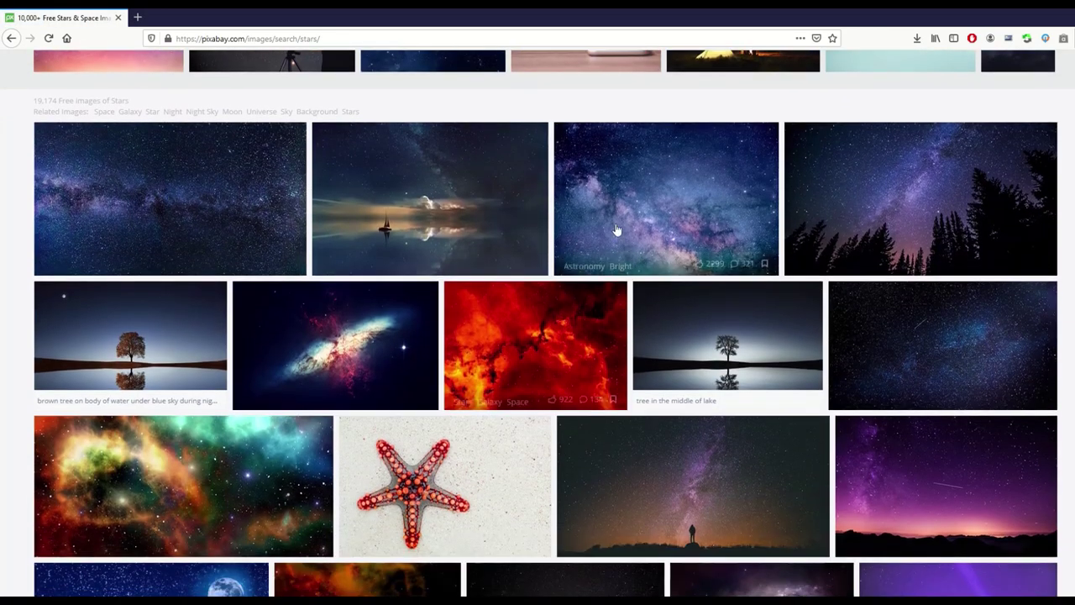
Open the Astronomy Bright Constellation photo and choose the 5005×3417 JPG size for its free download
left_click(622, 219)
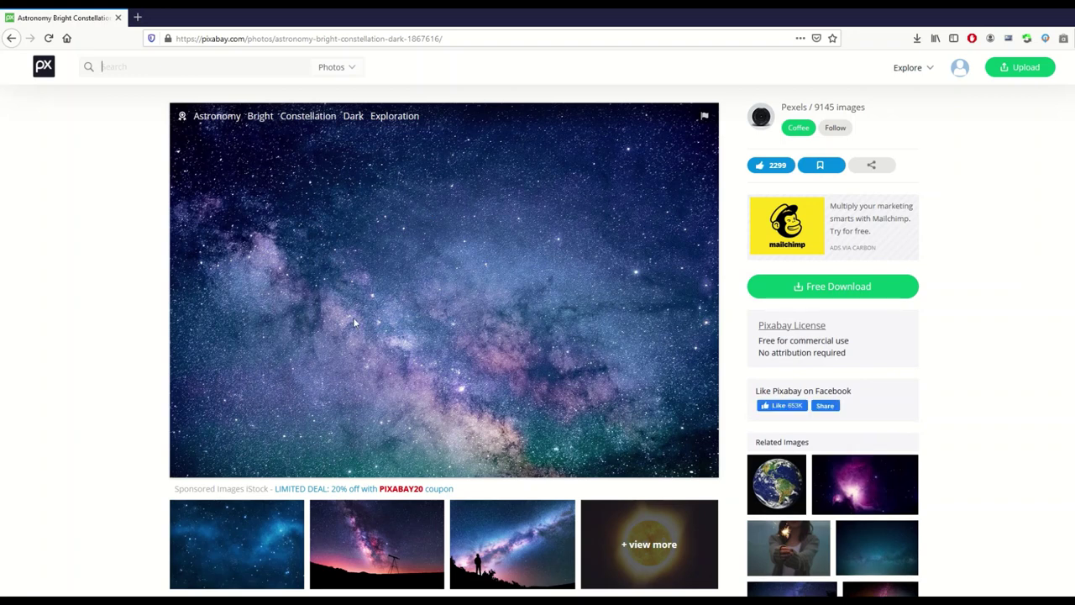
left_click(811, 288)
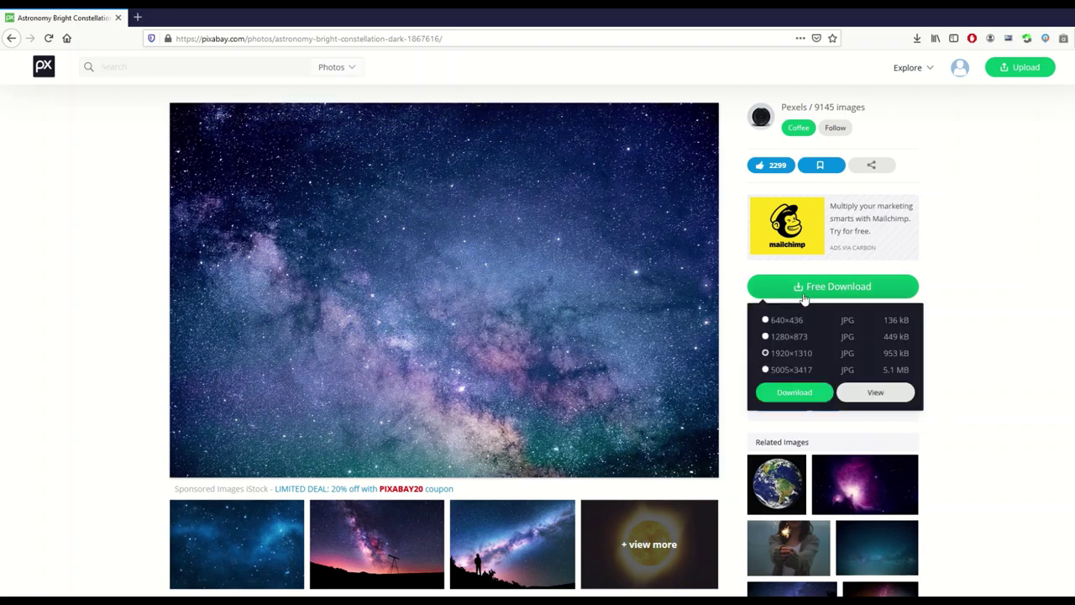
left_click(765, 369)
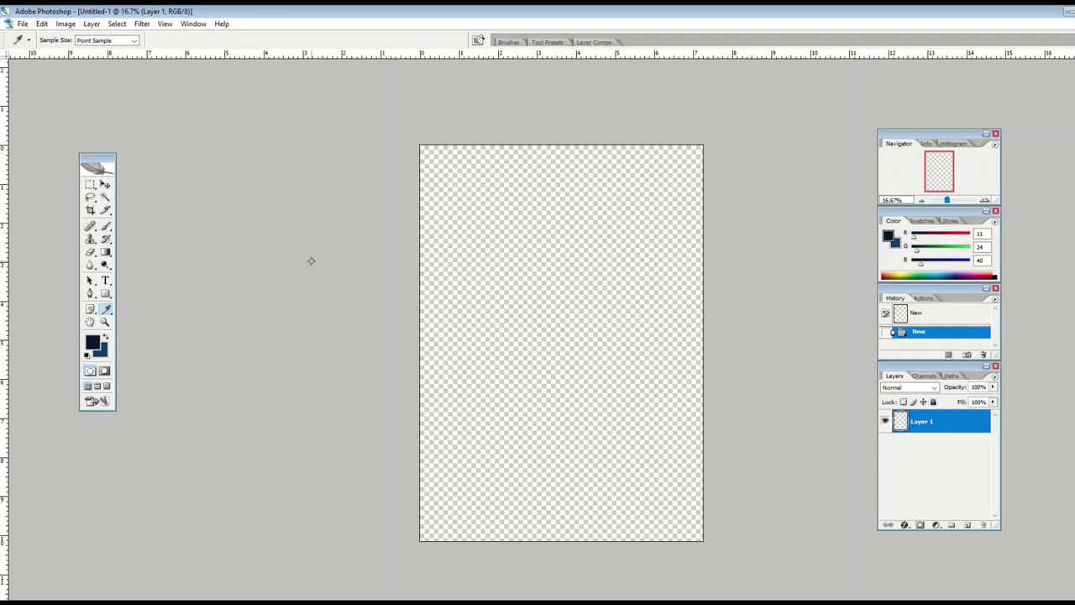
In Photoshop, place the australia-23496 silhouette into the blank document at its default size
left_click(22, 23)
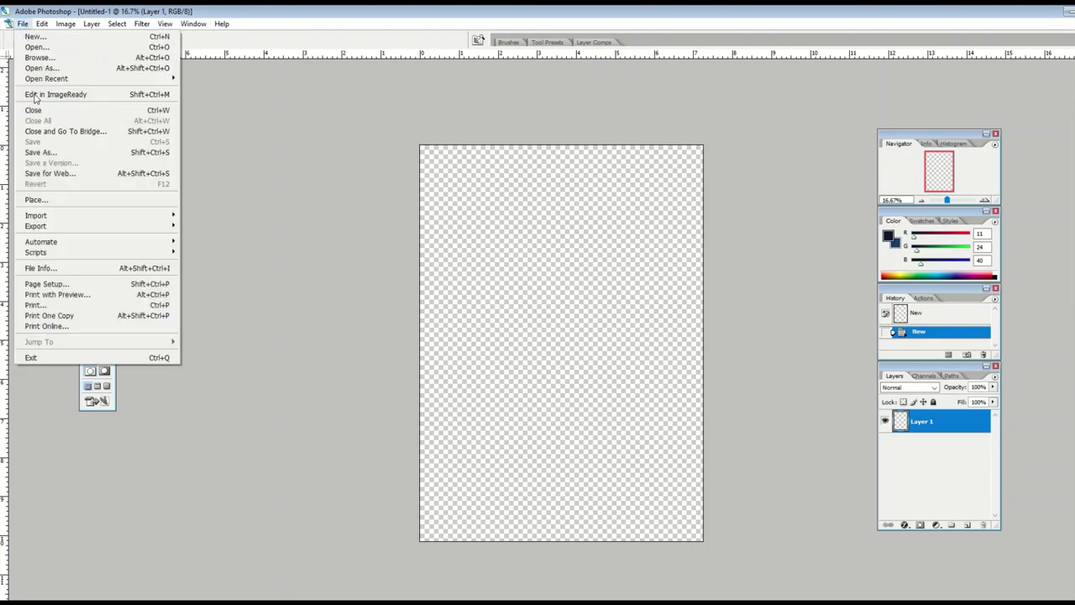
left_click(43, 200)
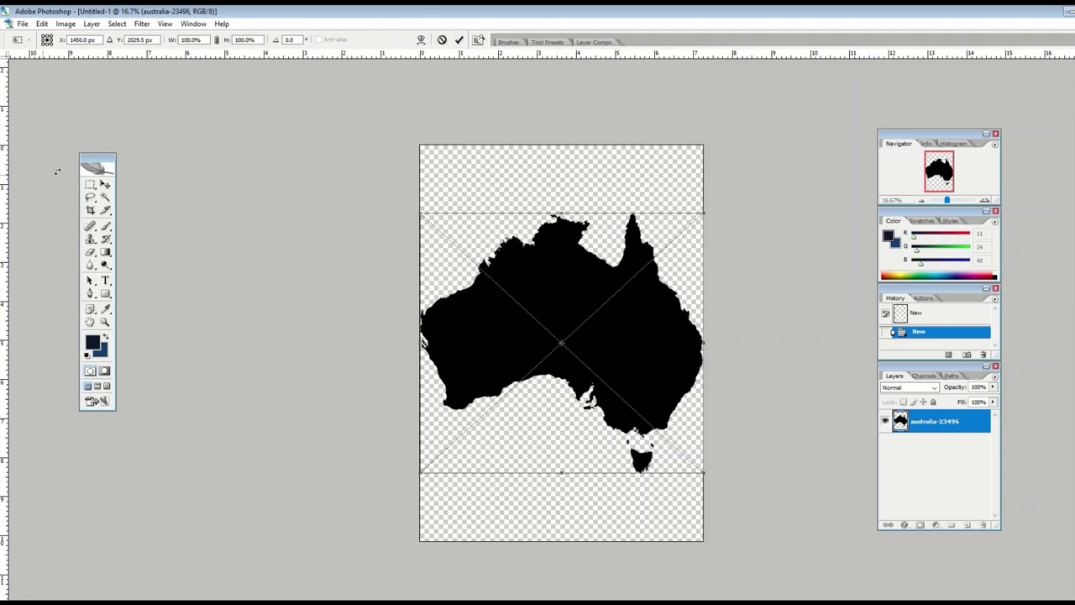
left_click(104, 184)
left_click(496, 247)
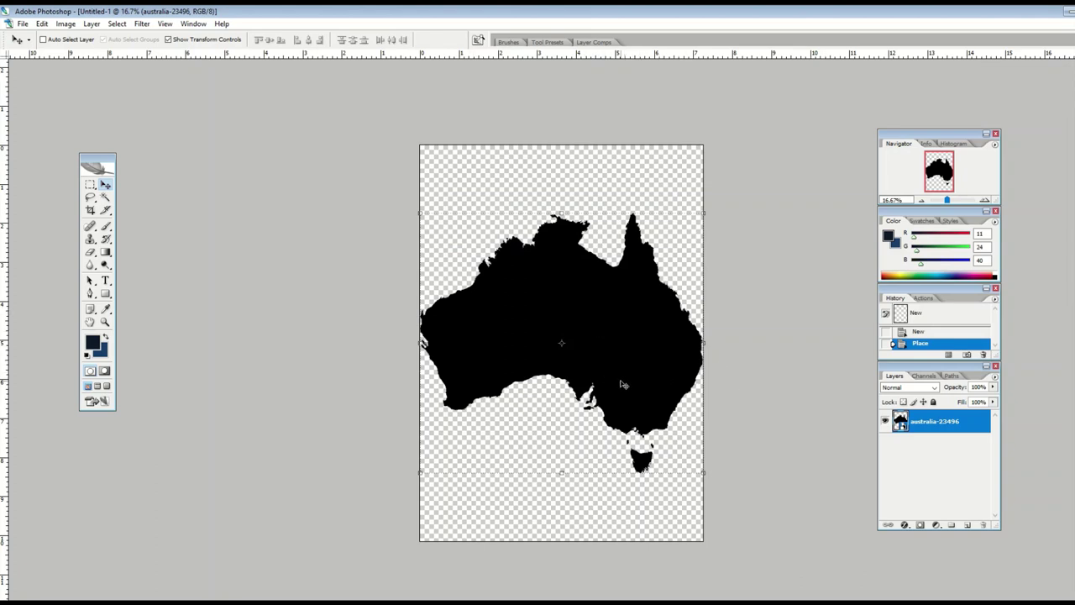
Add a new layer above the Australia silhouette and place the astronomy-1867616 image on it
left_click(966, 525)
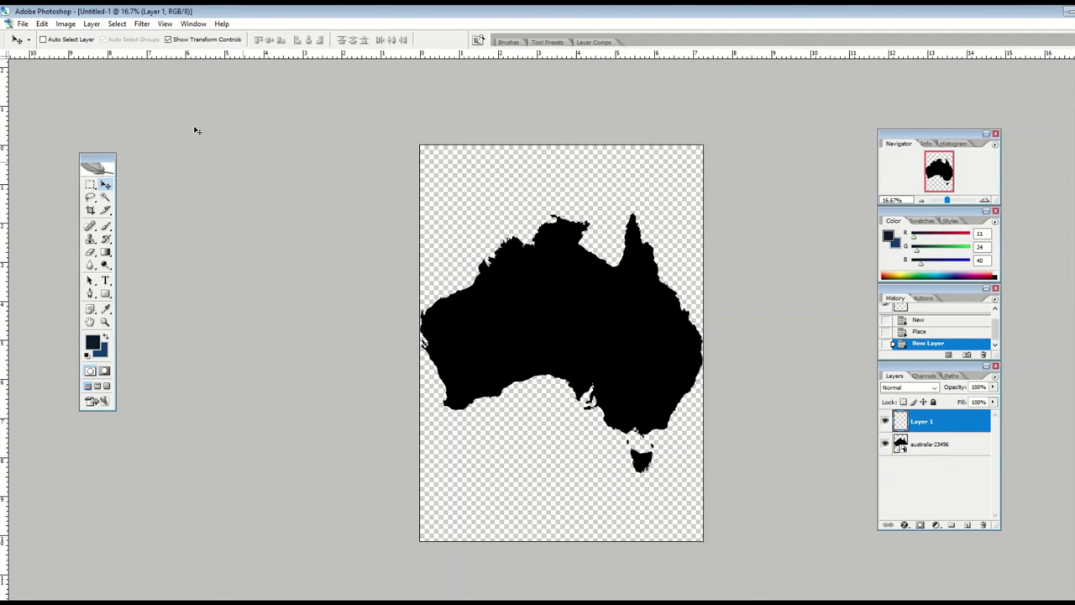
left_click(23, 23)
left_click(79, 197)
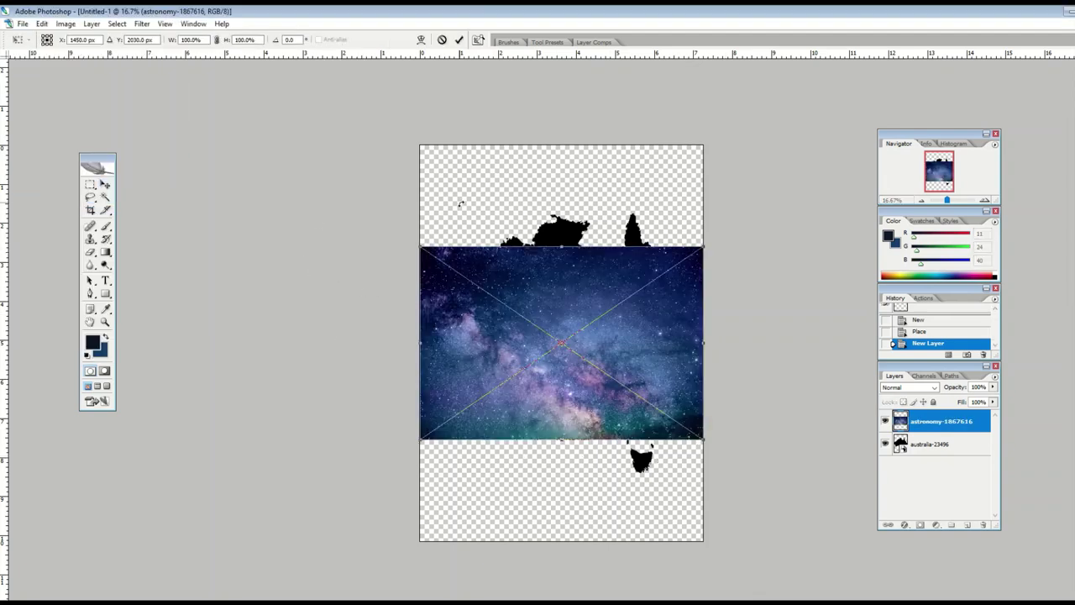
left_click(105, 184)
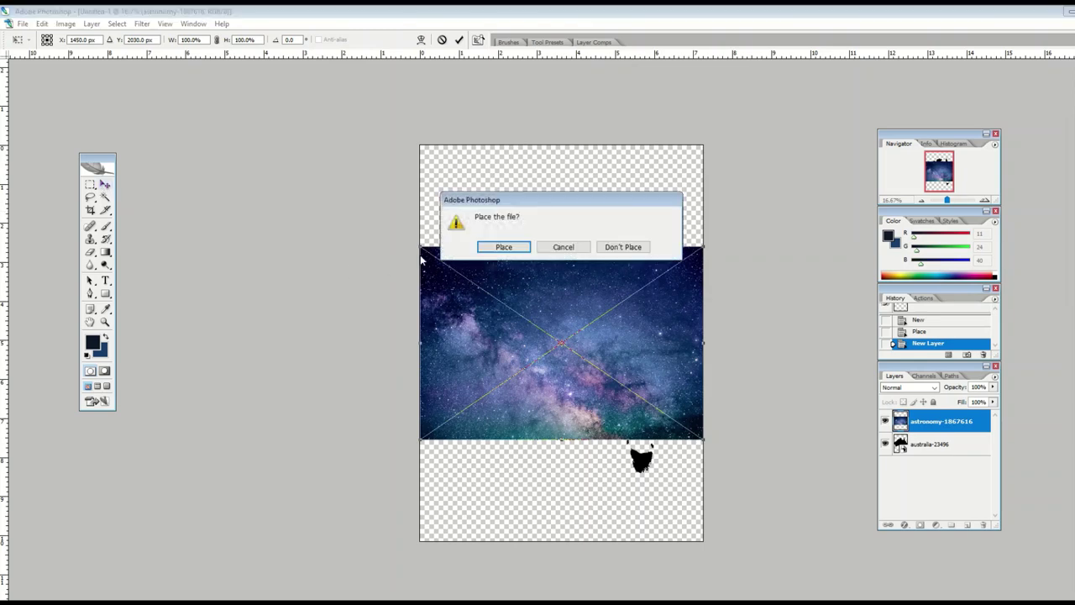
left_click(501, 249)
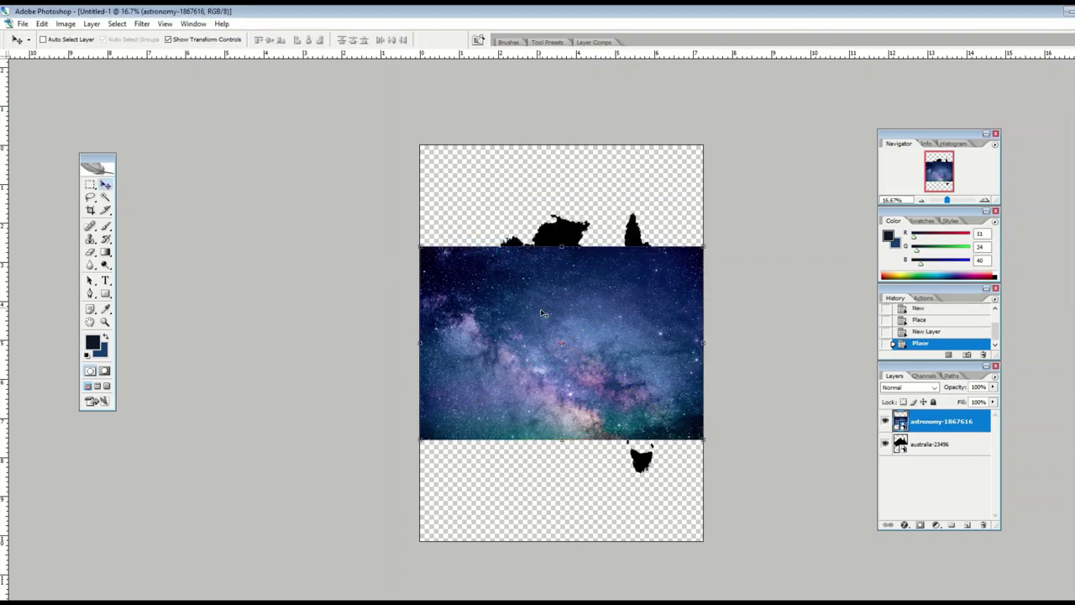
Enlarge the astronomy image to about 88% width and 84% height and reposition it to cover the whole Australia silhouette
left_click_drag(522, 320, 519, 284)
left_click_drag(702, 404, 818, 470)
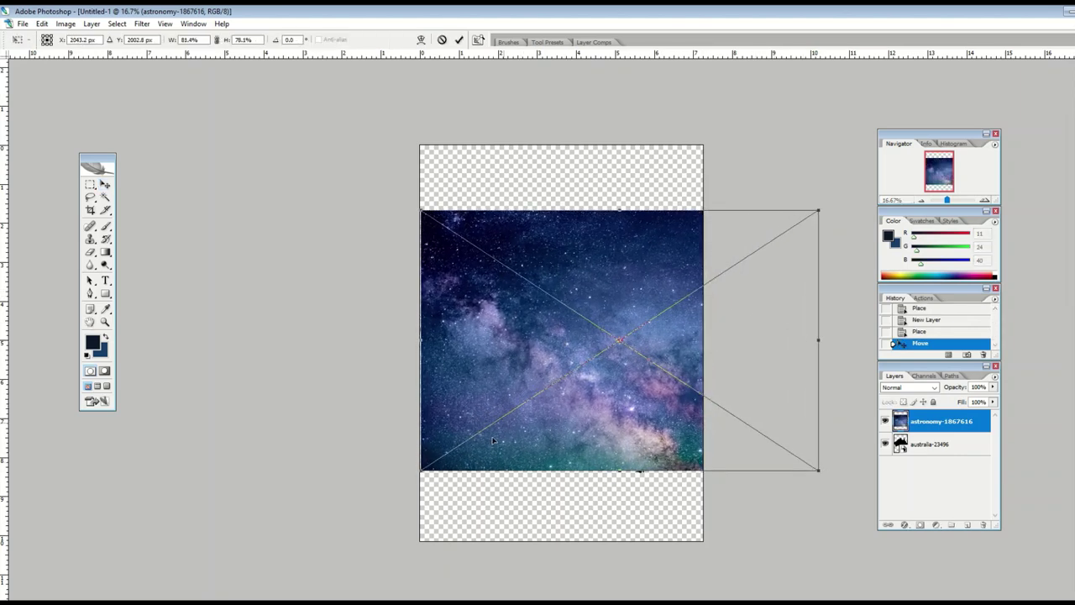
left_click_drag(422, 471, 357, 487)
left_click(105, 184)
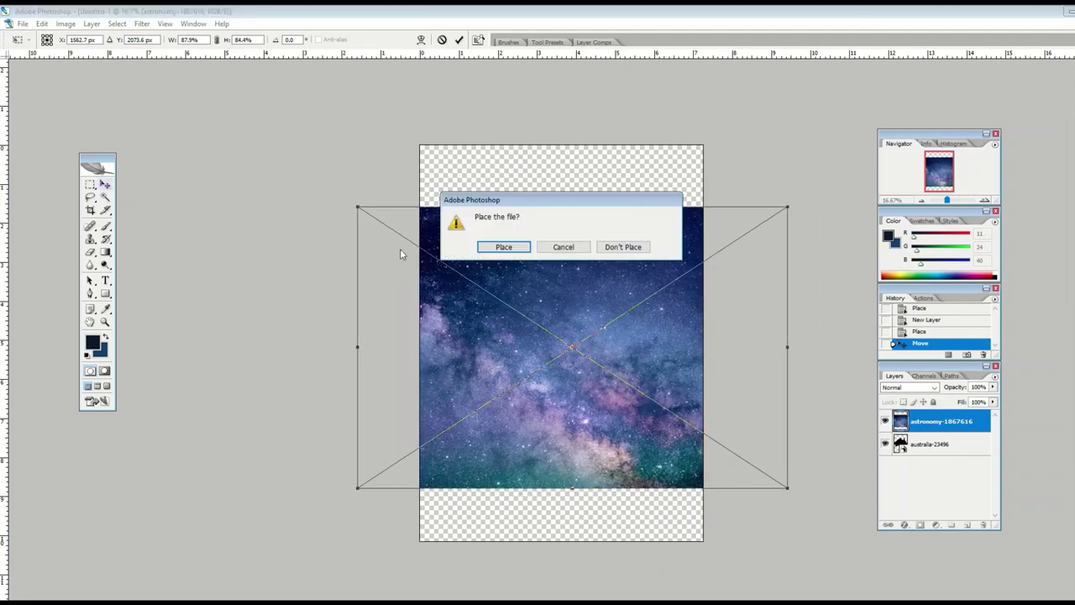
left_click(502, 247)
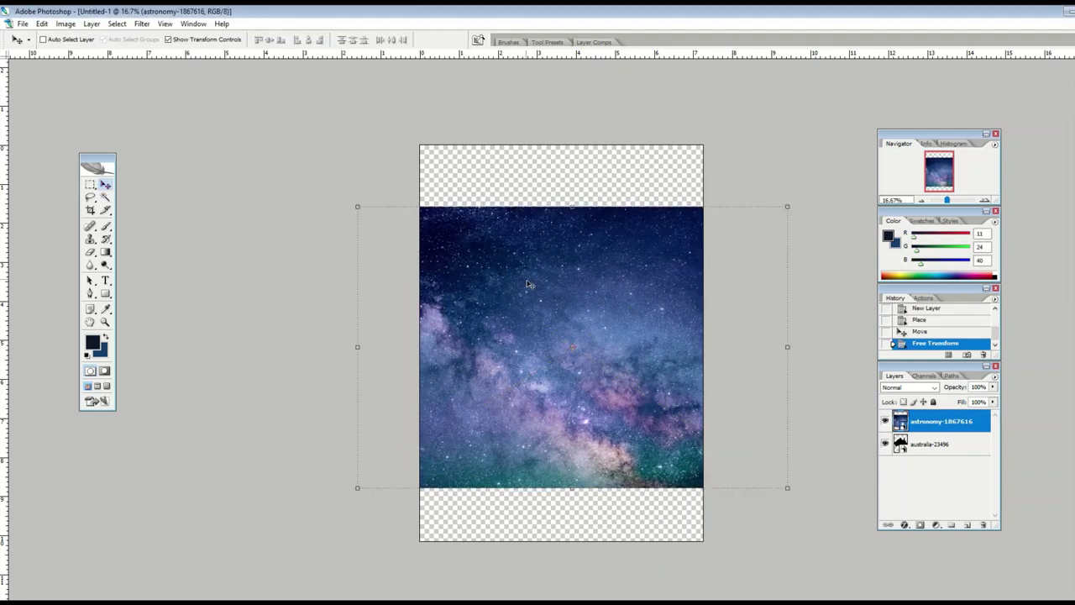
left_click_drag(540, 273, 502, 286)
left_click_drag(523, 336, 554, 329)
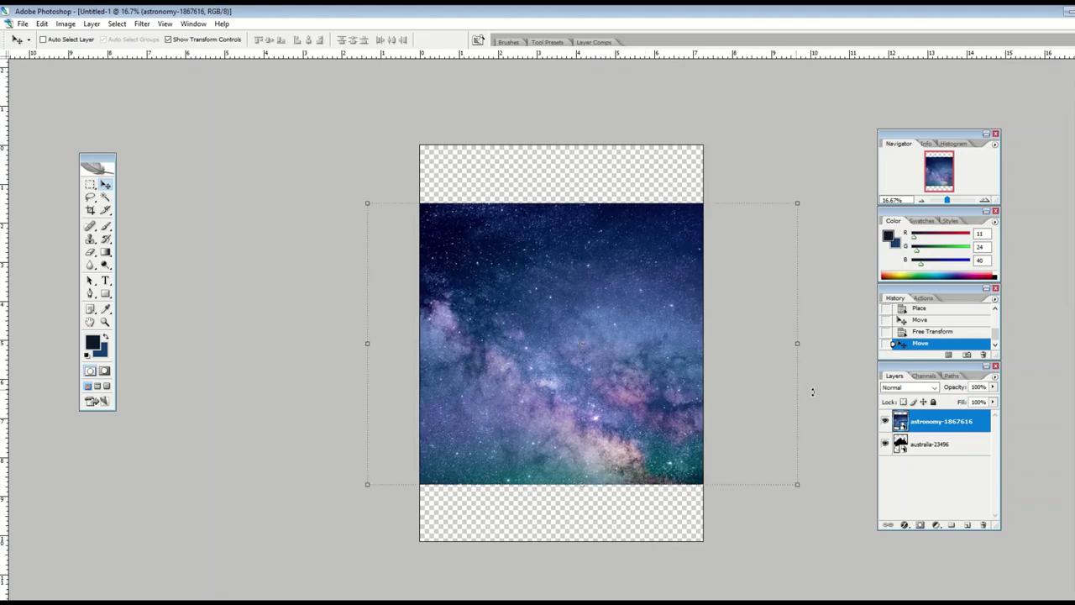
Check the astronomy layer's coverage of the silhouette at 66% opacity, nudging it slightly, and return its opacity to 100%
left_click(992, 388)
left_click_drag(992, 391, 974, 401)
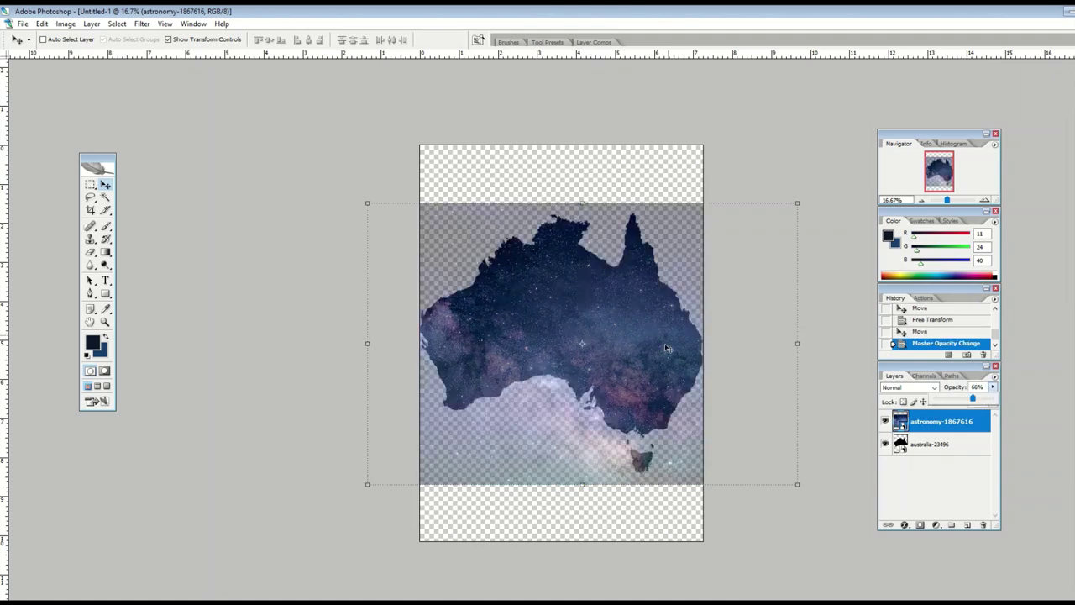
left_click(619, 341)
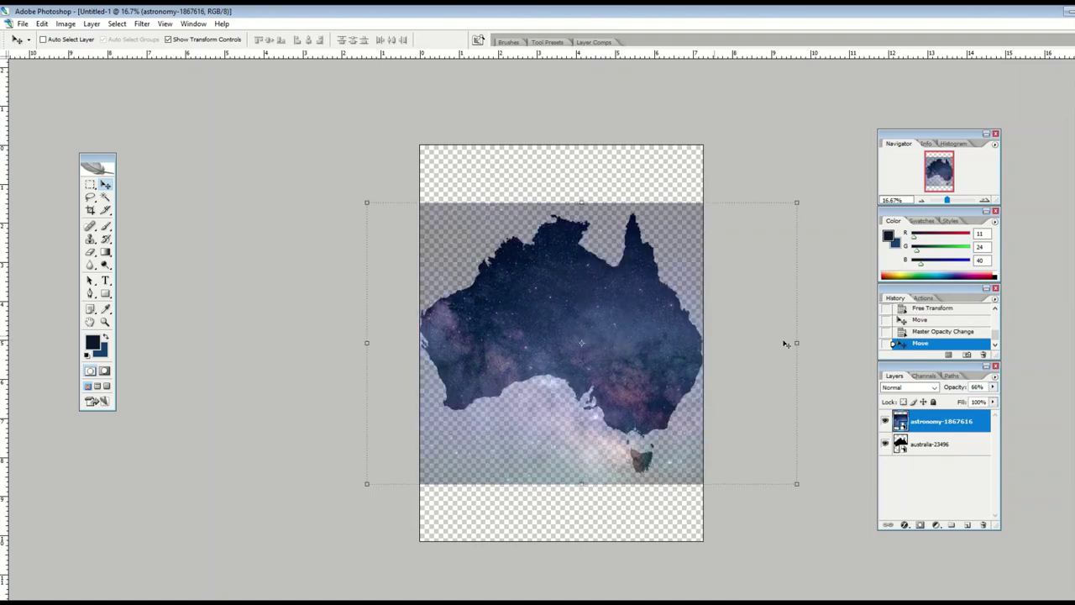
left_click(992, 388)
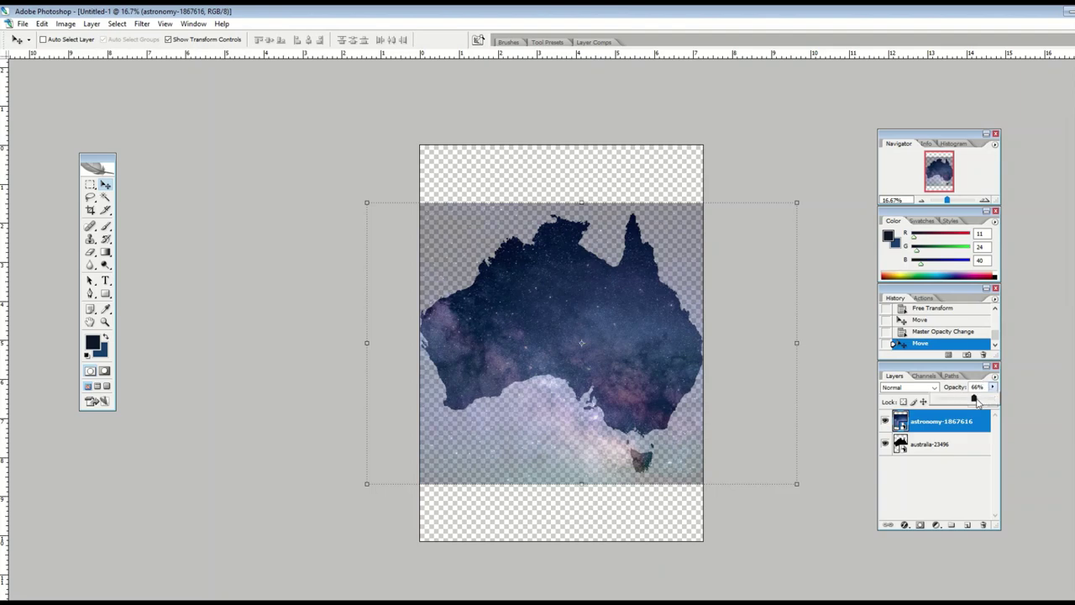
left_click_drag(977, 400, 1020, 402)
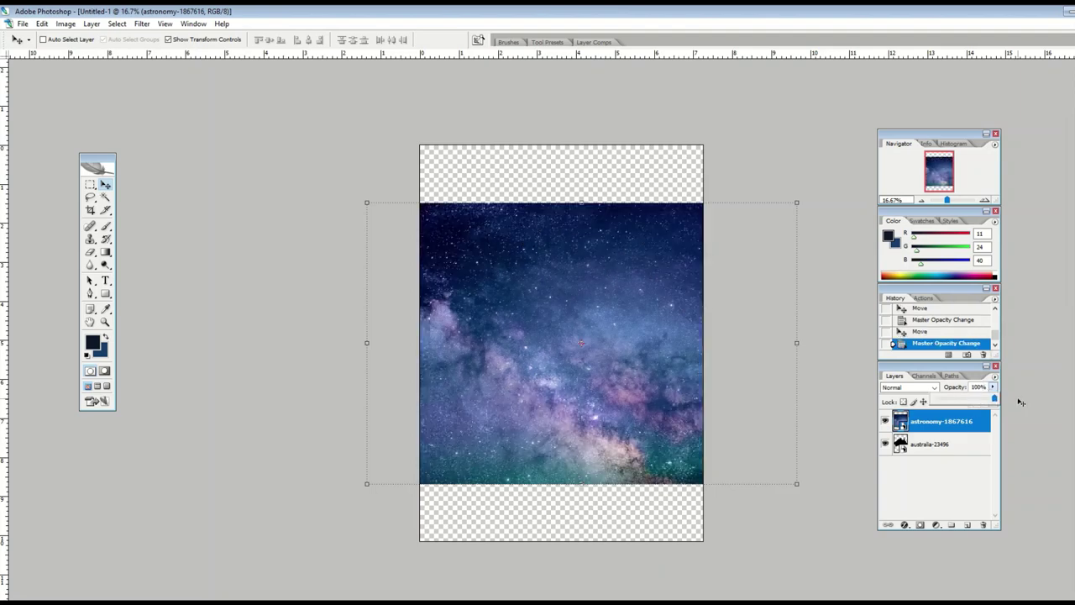
Select both the astronomy and australia layers and create a clipping mask that clips the starry image to the silhouette
left_click(918, 442, "shift")
left_click(926, 443)
left_click(928, 428)
left_click(928, 442)
left_click(927, 429, "shift")
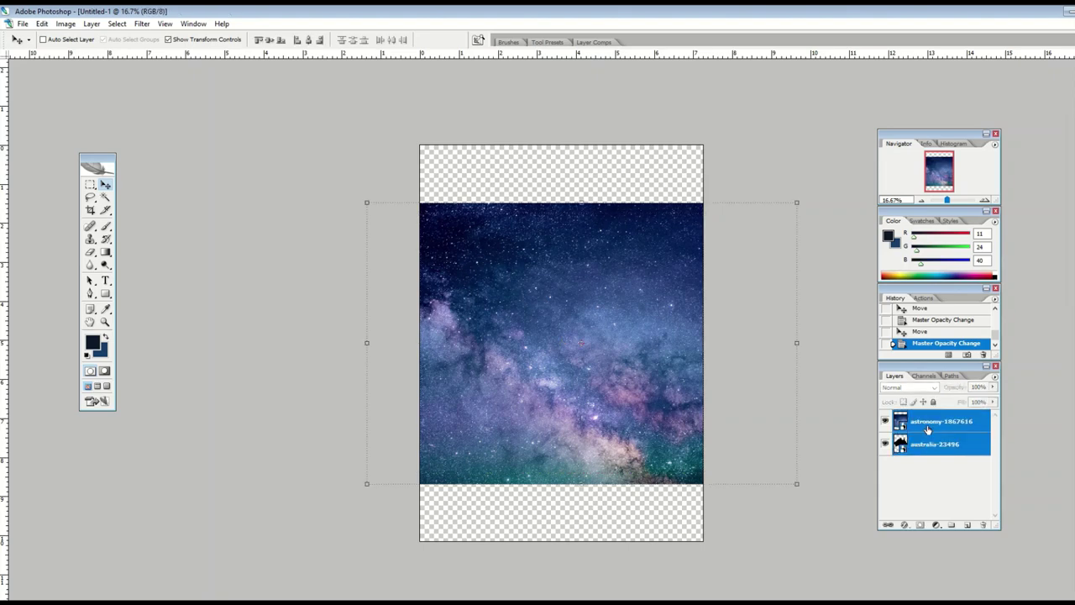
left_click(924, 446)
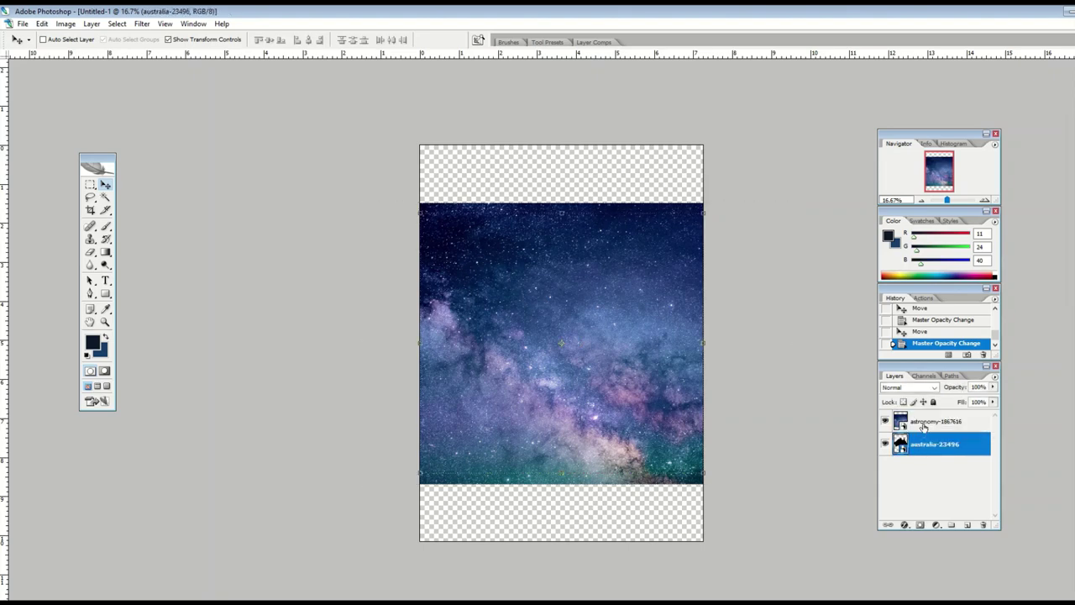
left_click(923, 427, "shift")
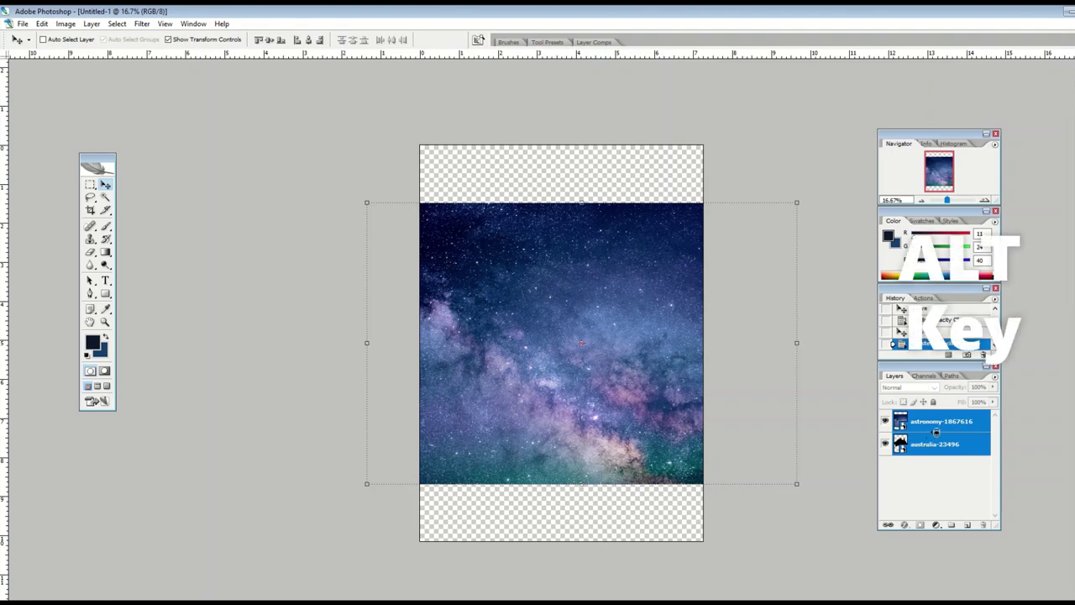
left_click(936, 432, "alt")
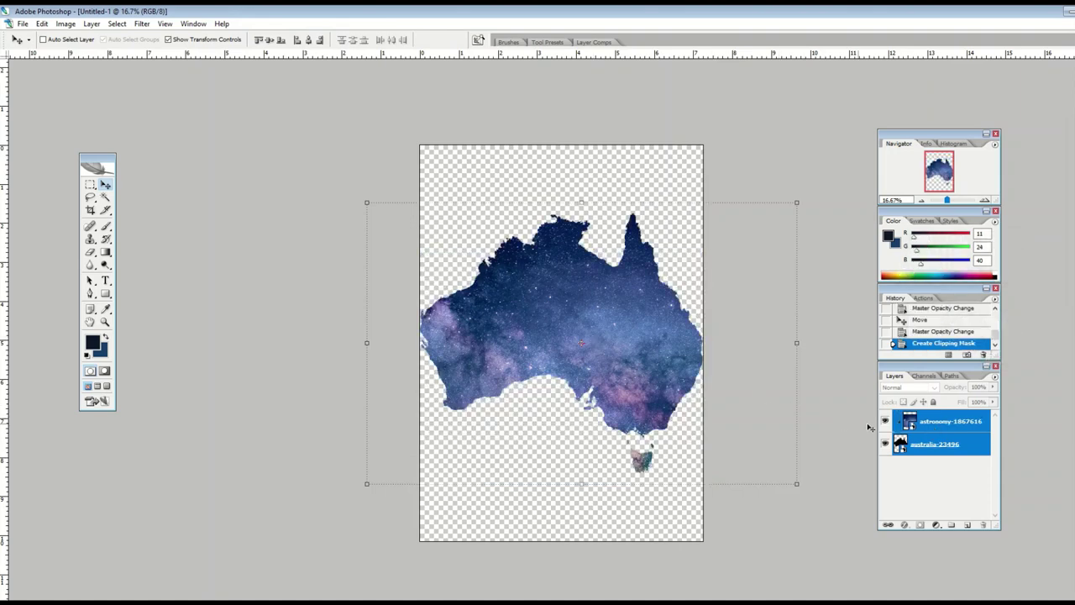
Reposition the astronomy image inside the Australia silhouette by moving its layer slightly up and down
left_click(930, 425)
left_click_drag(556, 321, 587, 300)
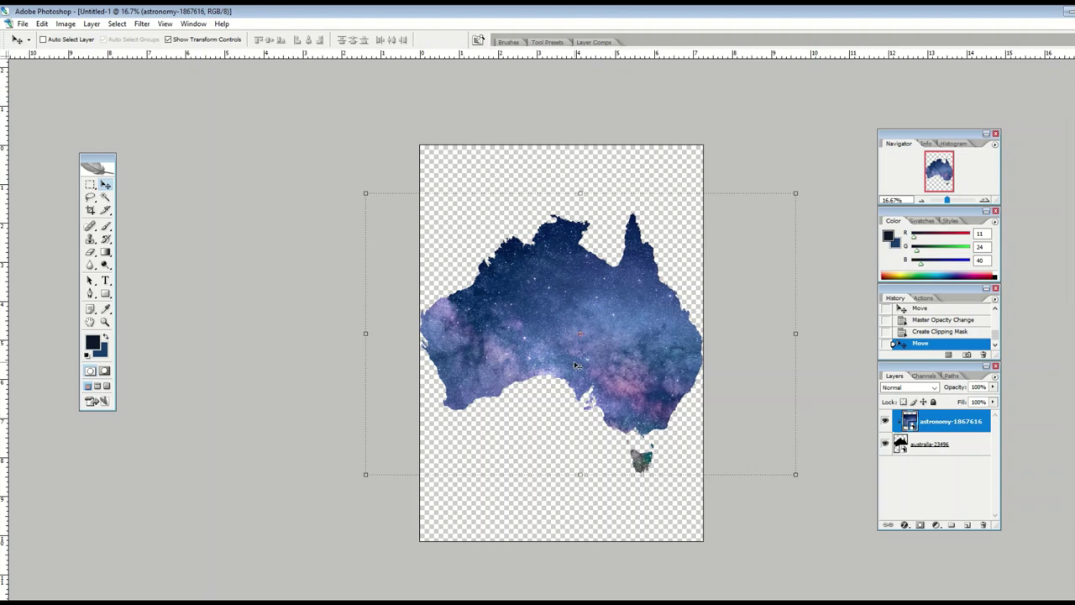
left_click_drag(563, 341, 562, 347)
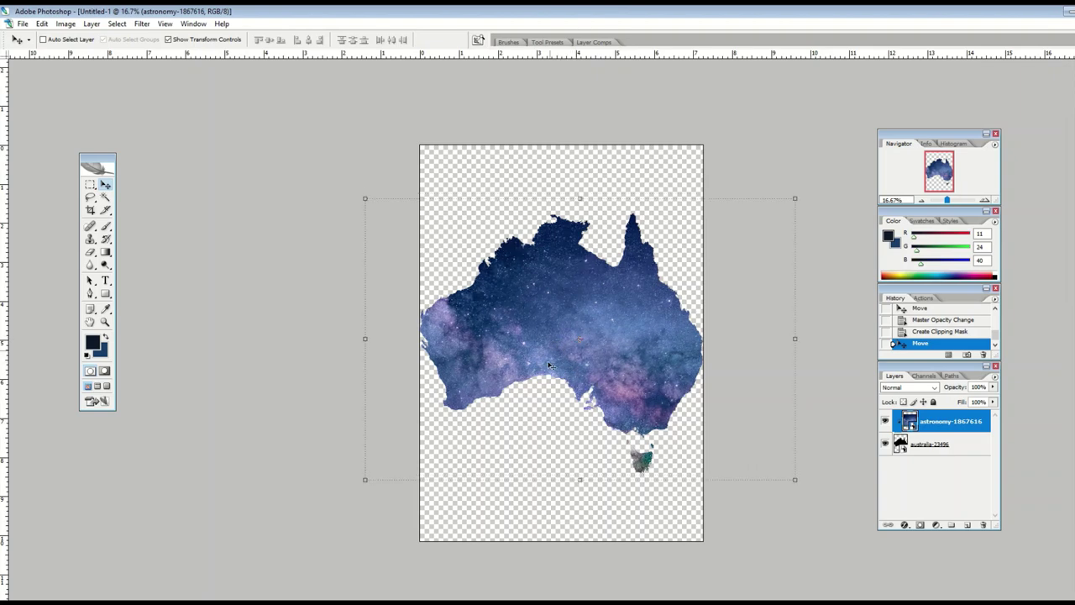
Scale the astronomy and australia layers together to about 88% width and move them lower on the canvas
left_click(954, 444, "shift")
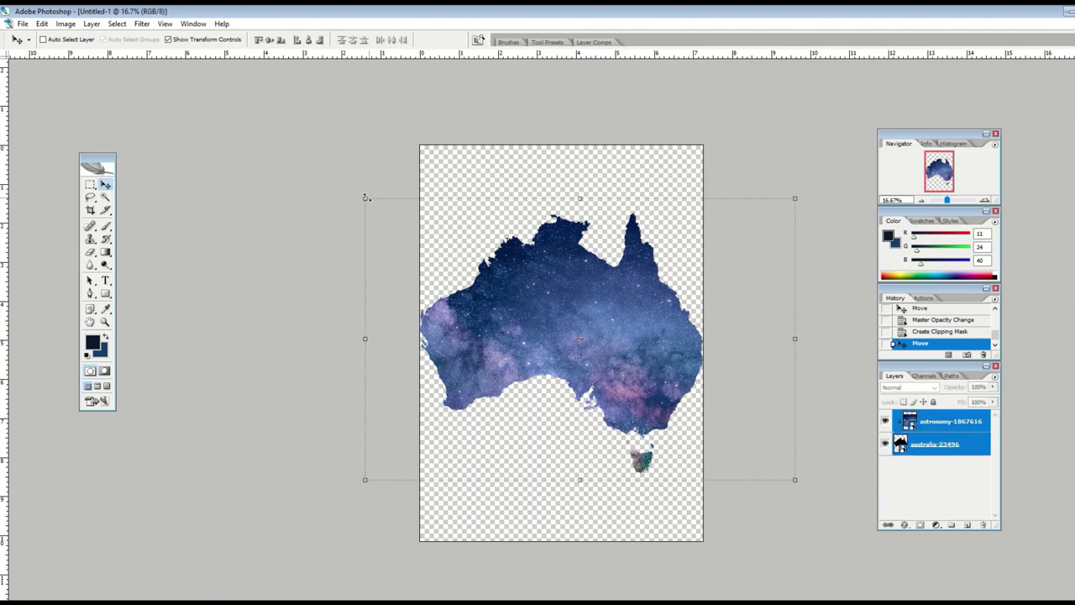
key("ctrl+t")
left_click_drag(382, 216, 410, 241)
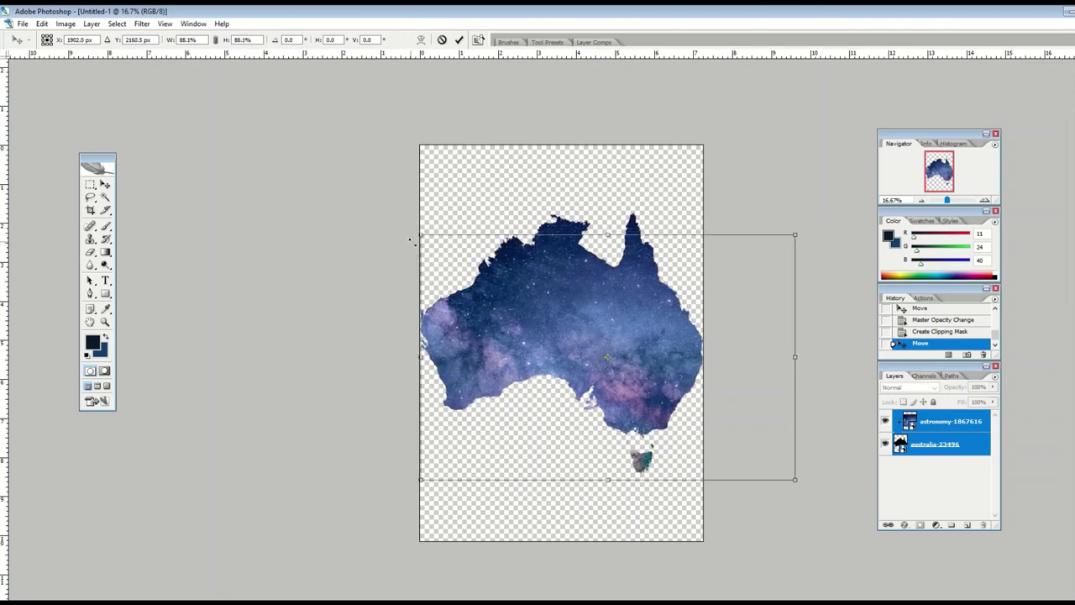
key("Return")
left_click_drag(559, 324, 538, 350)
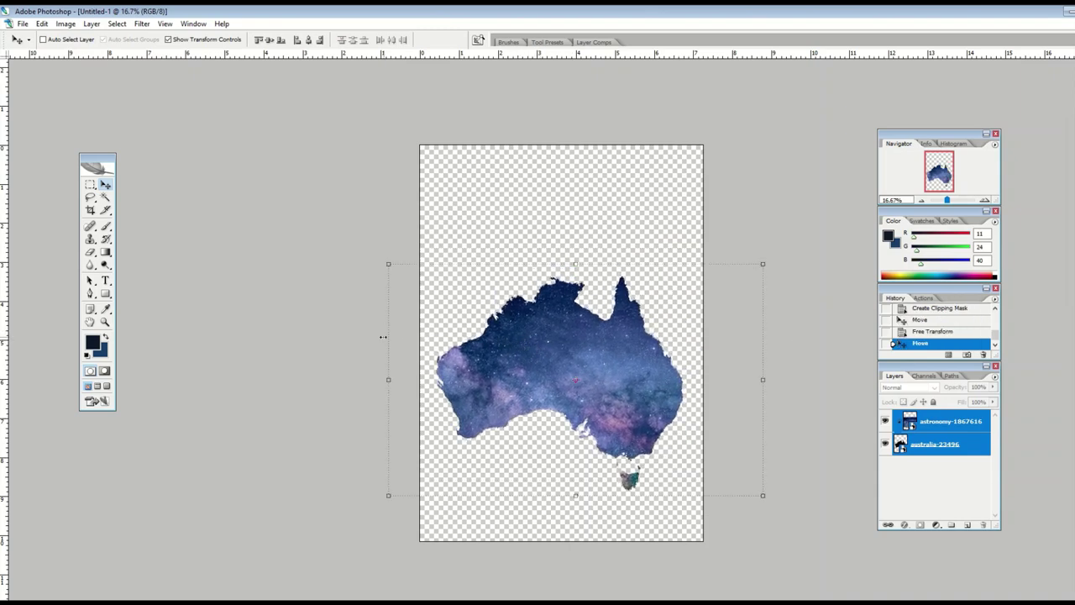
Sample a dark blue from the starry map and add the text AUSTRALIA above the map
left_click(105, 308)
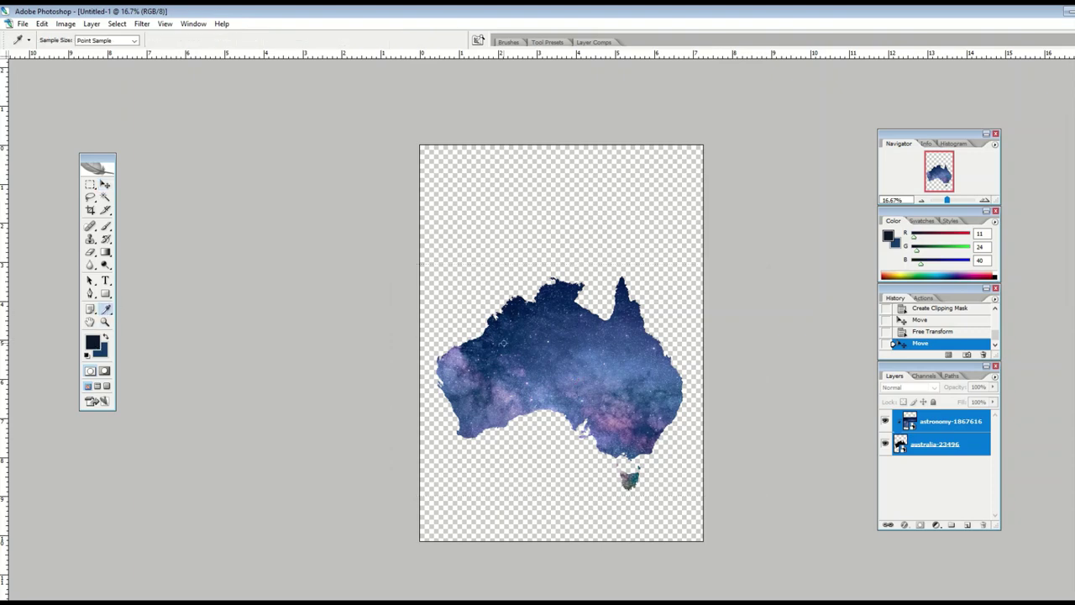
left_click(521, 351)
left_click(105, 281)
left_click(445, 248)
type("ou")
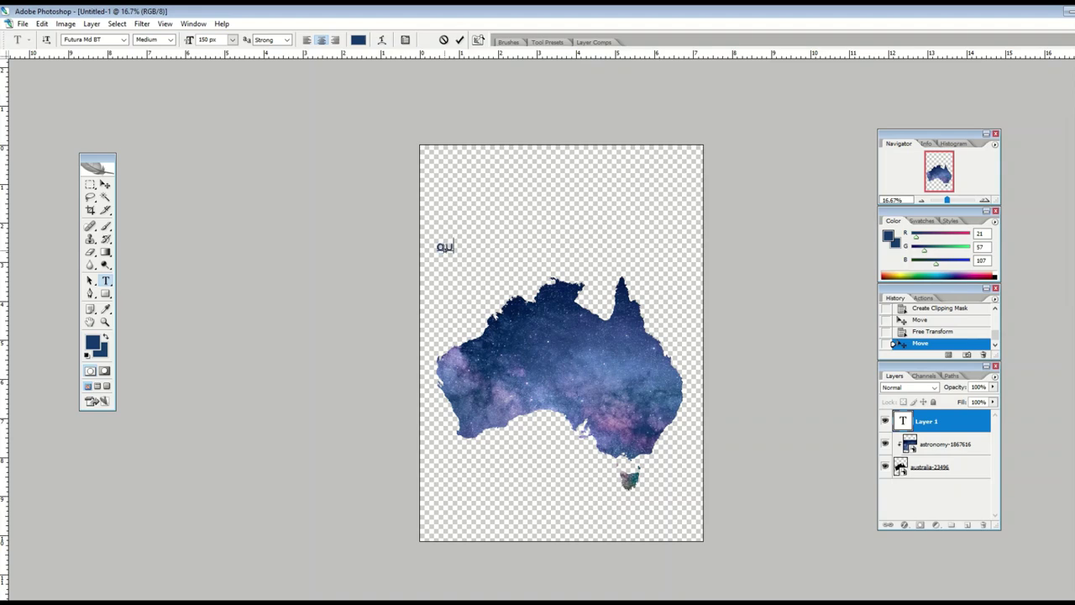
key("BackSpace")
key("BackSpace")
type("AUST")
type("RALIA")
Set the font size of the AUSTRALIA text to 500 px
double_click(446, 246)
left_click(220, 42)
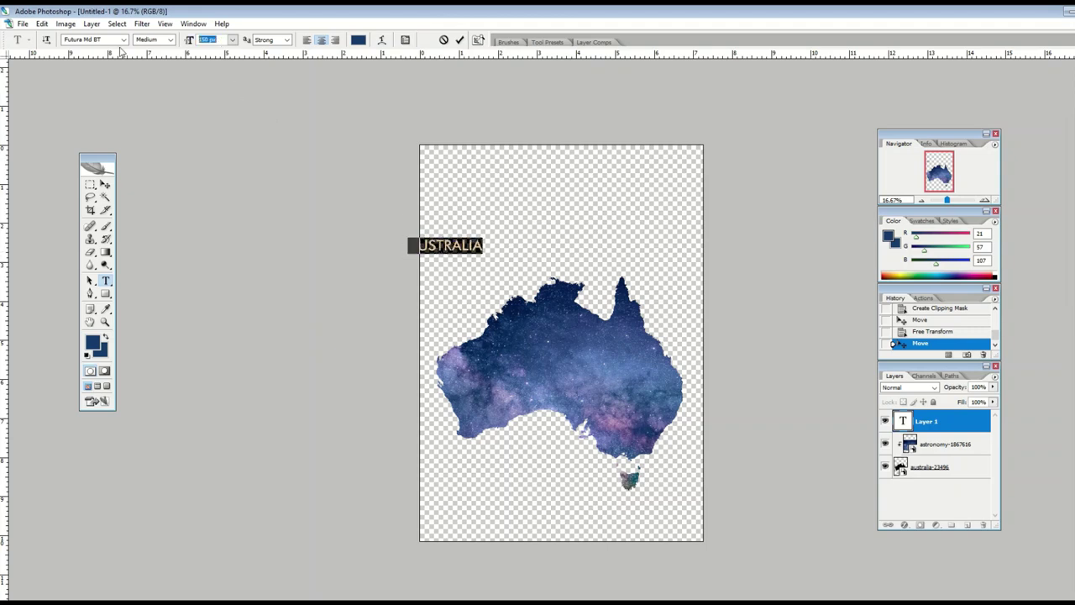
type("500")
key("Return")
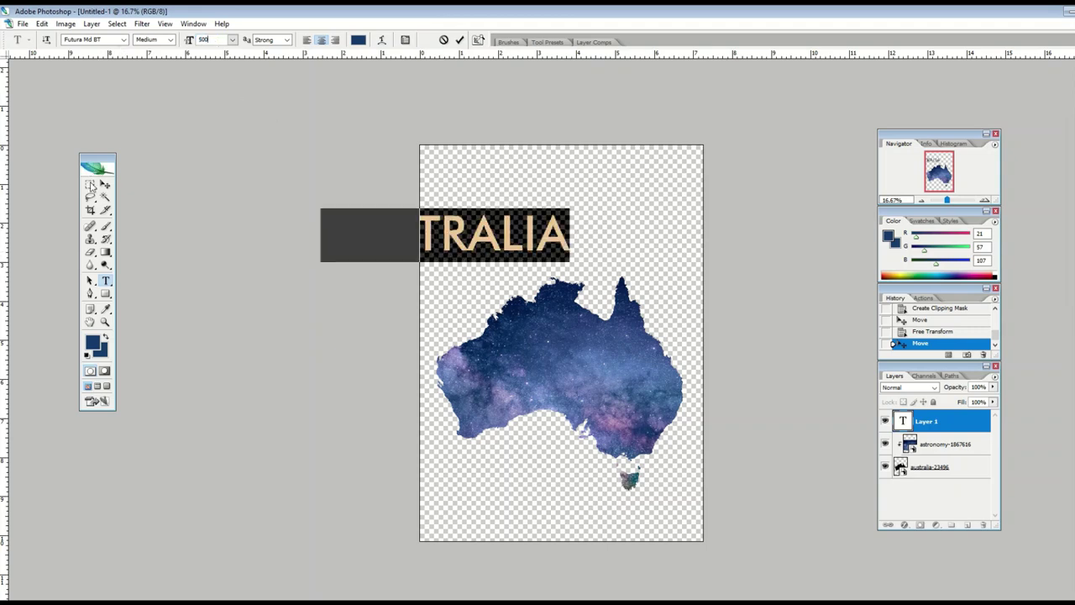
Move the AUSTRALIA text directly above the map and nudge it sideways until it is centred over the silhouette
left_click(105, 184)
left_click_drag(210, 253, 318, 278)
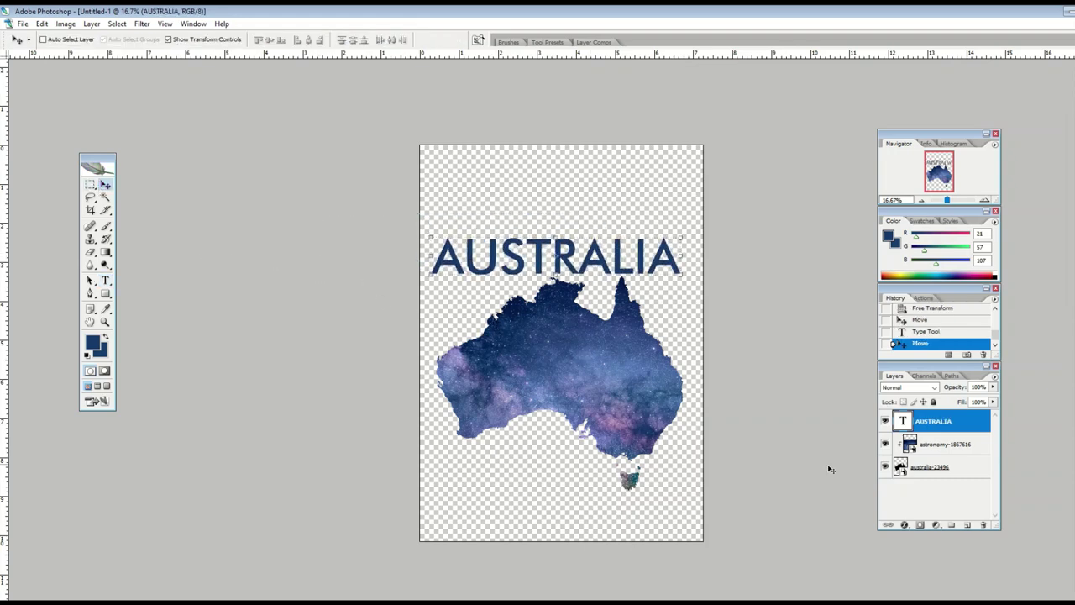
key("Left")
key("Left")
key("Left")
key("Left")
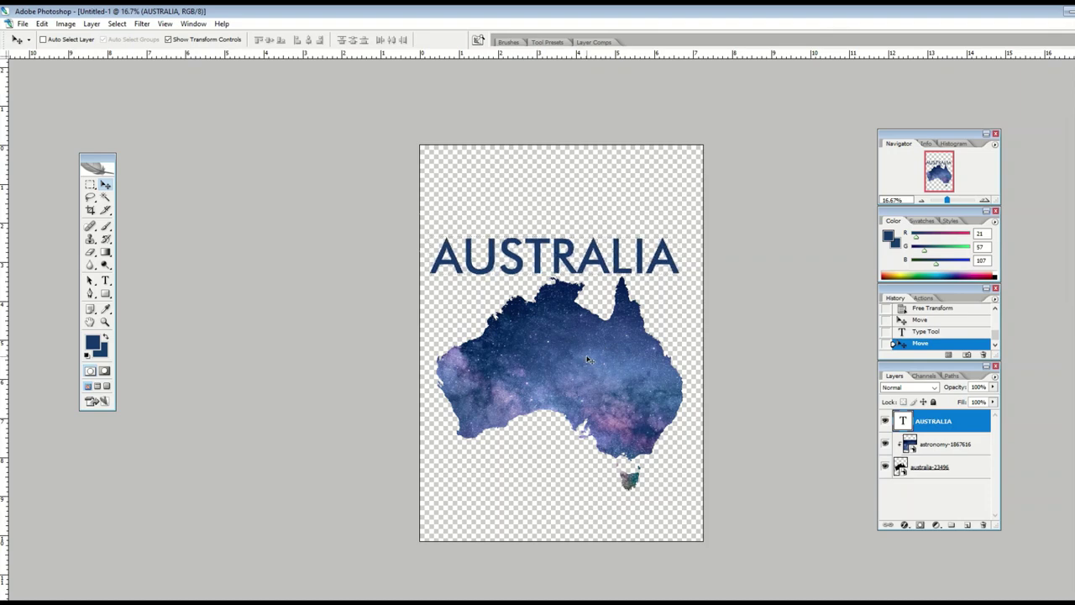
key("Right")
key("Right")
key("Right")
key("Right")
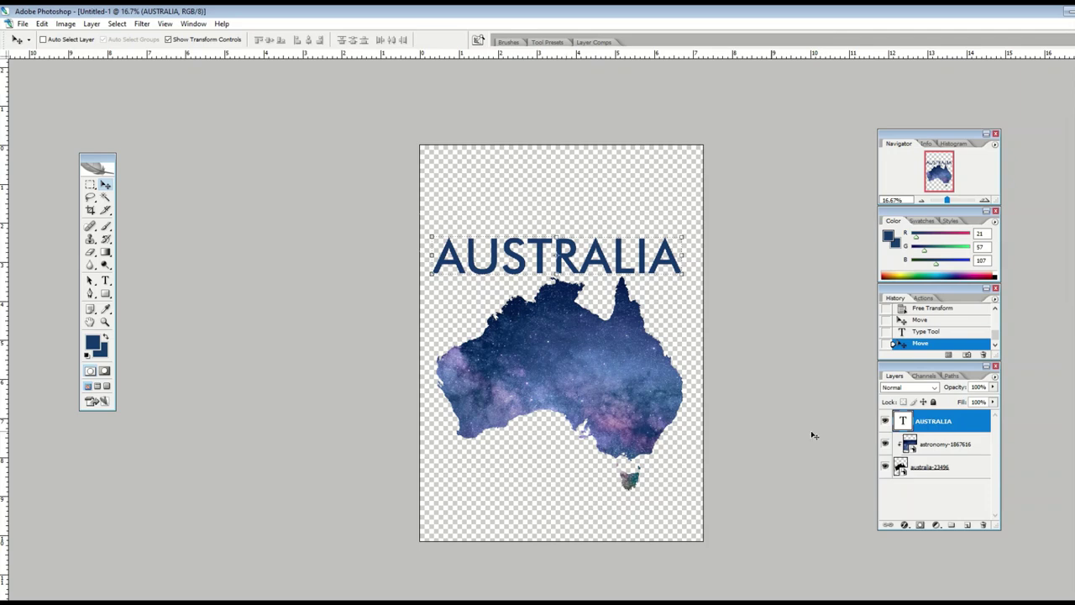
Delete the astronomy layer and place the AUSTRALIA FLAG image above the Australia silhouette
left_click(924, 443)
right_click(927, 443)
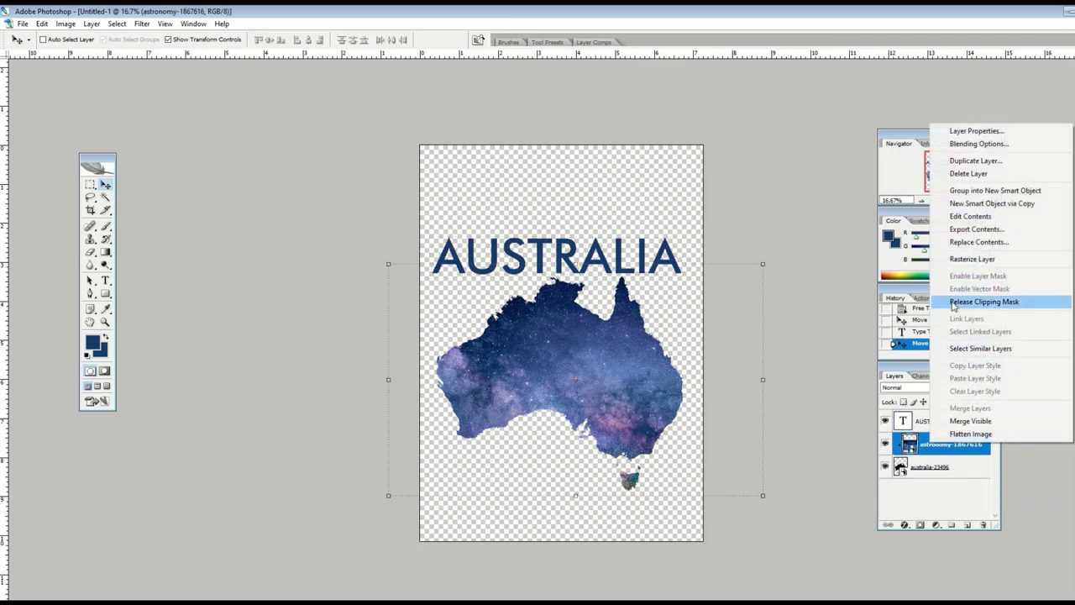
left_click(962, 174)
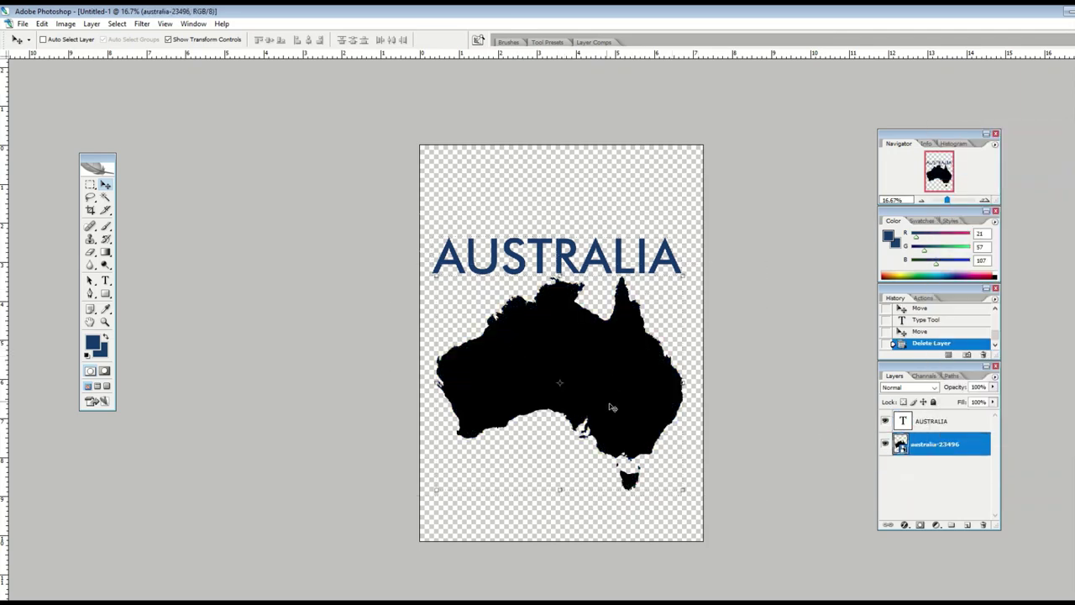
left_click(23, 23)
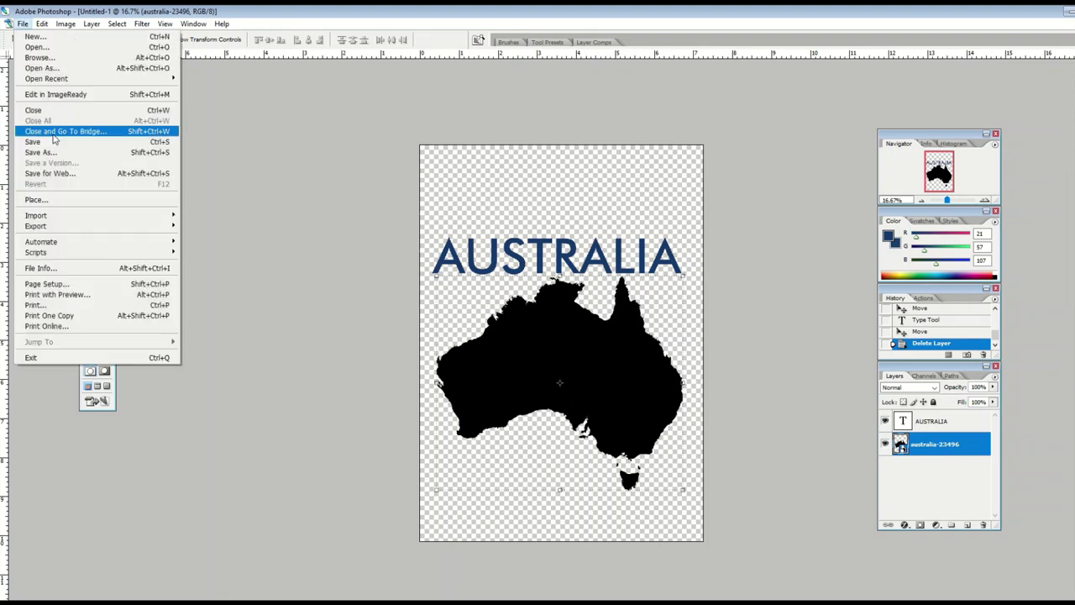
left_click(57, 199)
double_click(547, 195)
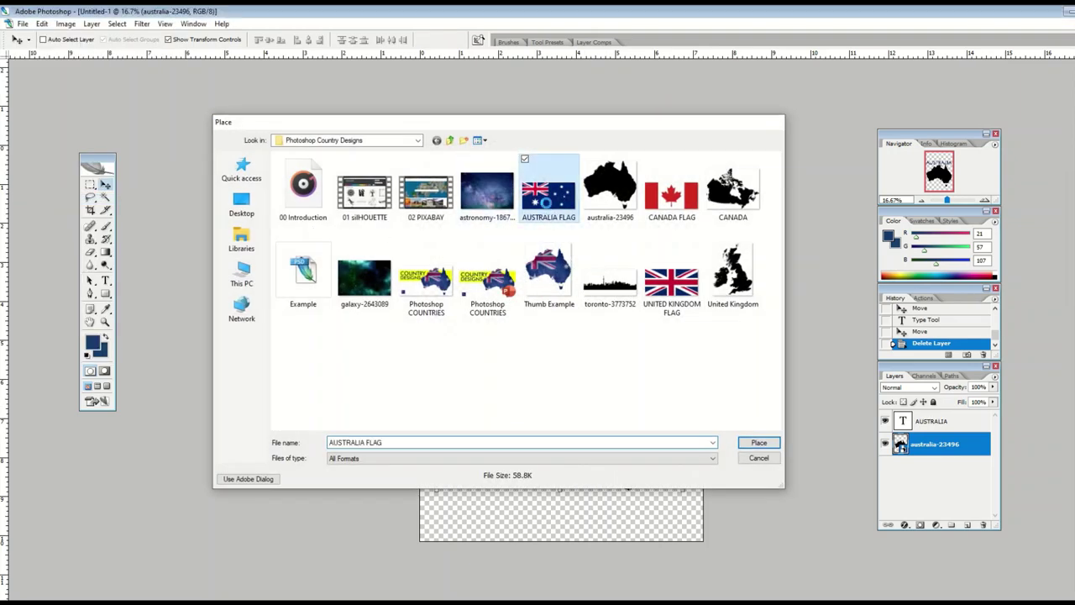
Enlarge the flag image to 151.5%, position it over the silhouette and clip it to the australia layer
left_click_drag(560, 317, 553, 323)
left_click_drag(698, 420, 844, 491)
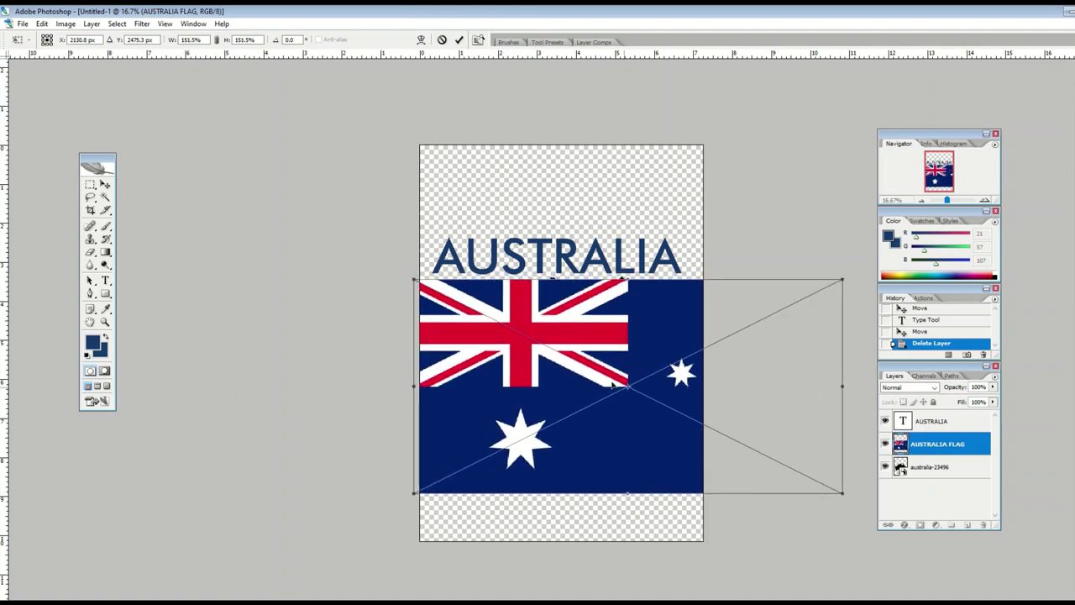
left_click_drag(592, 380, 591, 379)
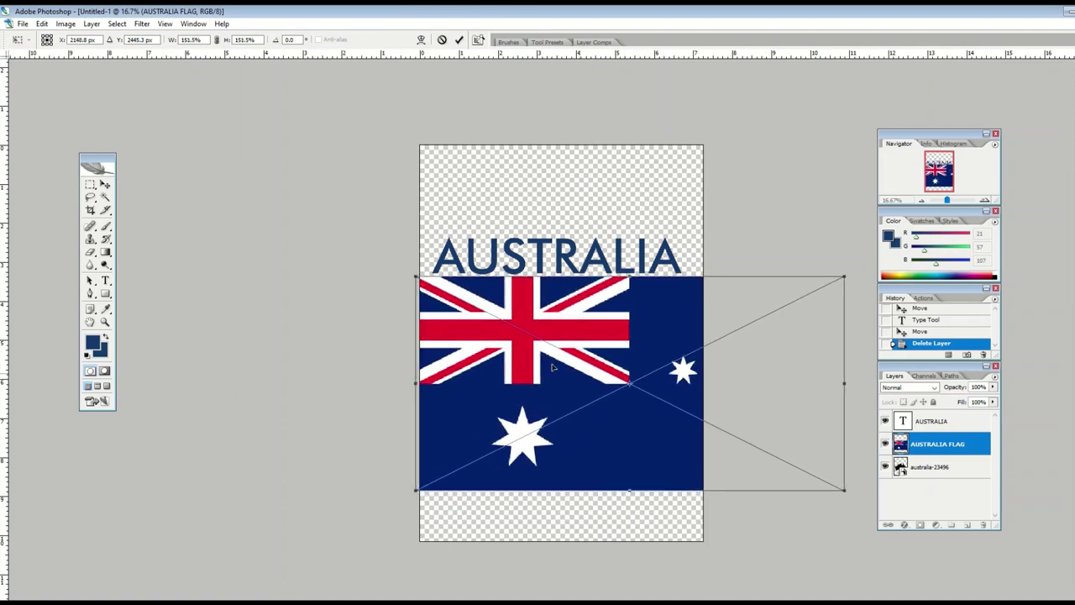
left_click(105, 183)
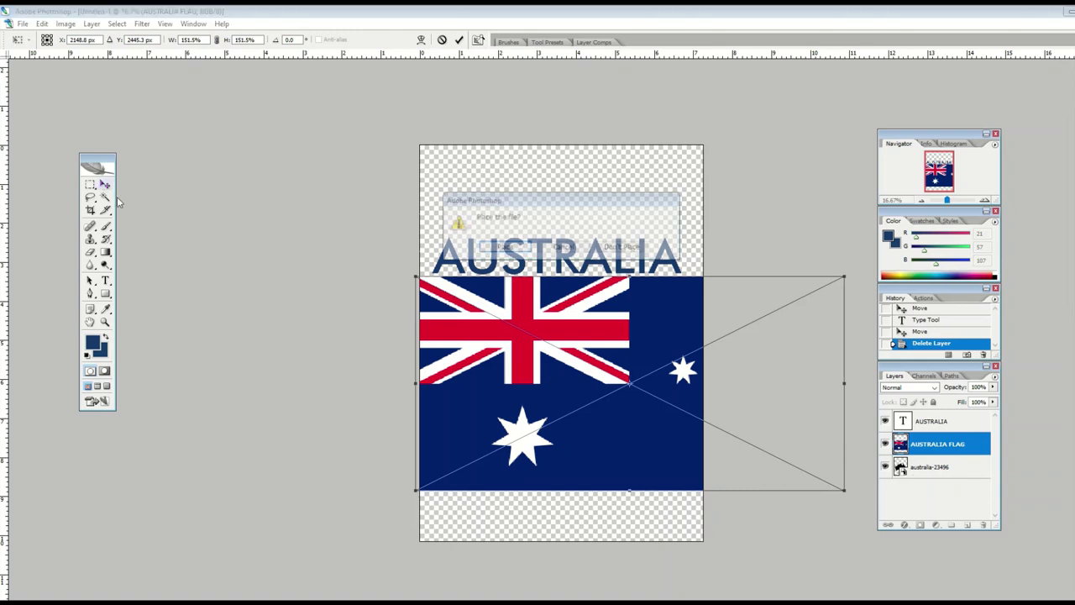
left_click(501, 248)
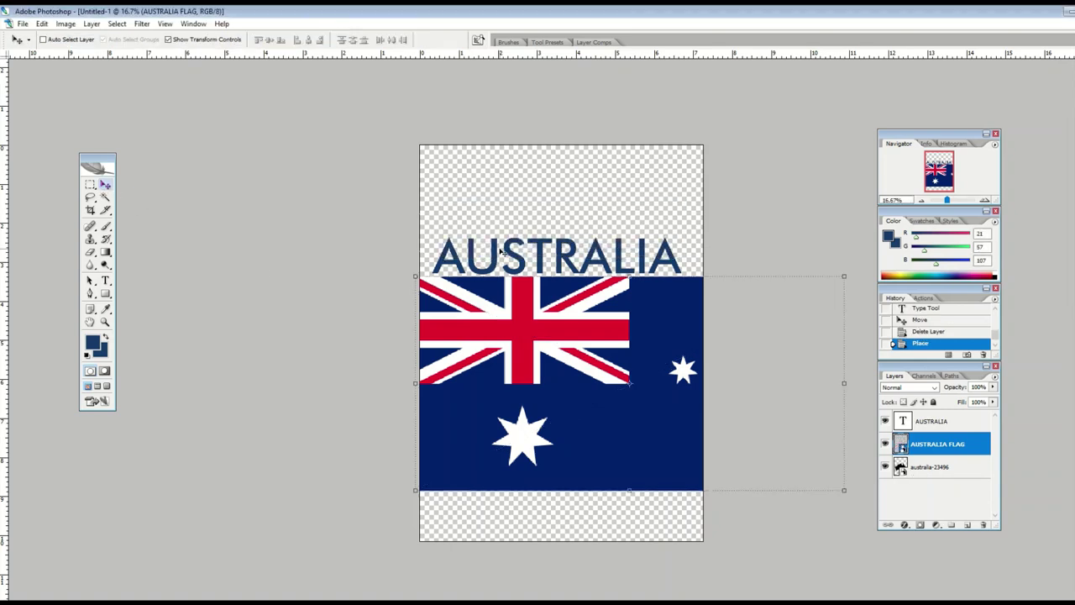
left_click(932, 469, "shift")
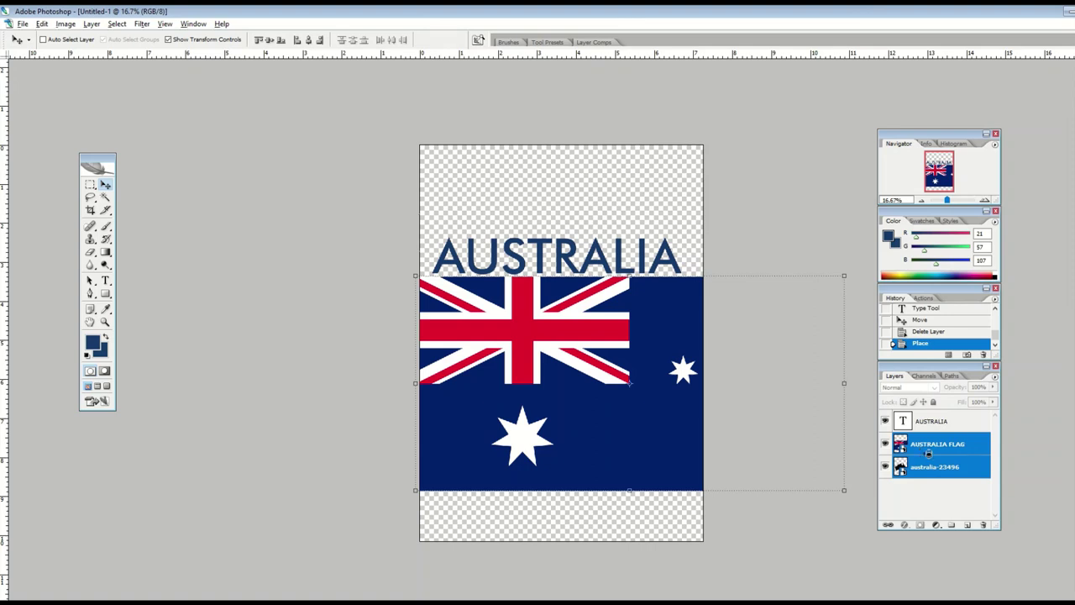
left_click(928, 454, "alt")
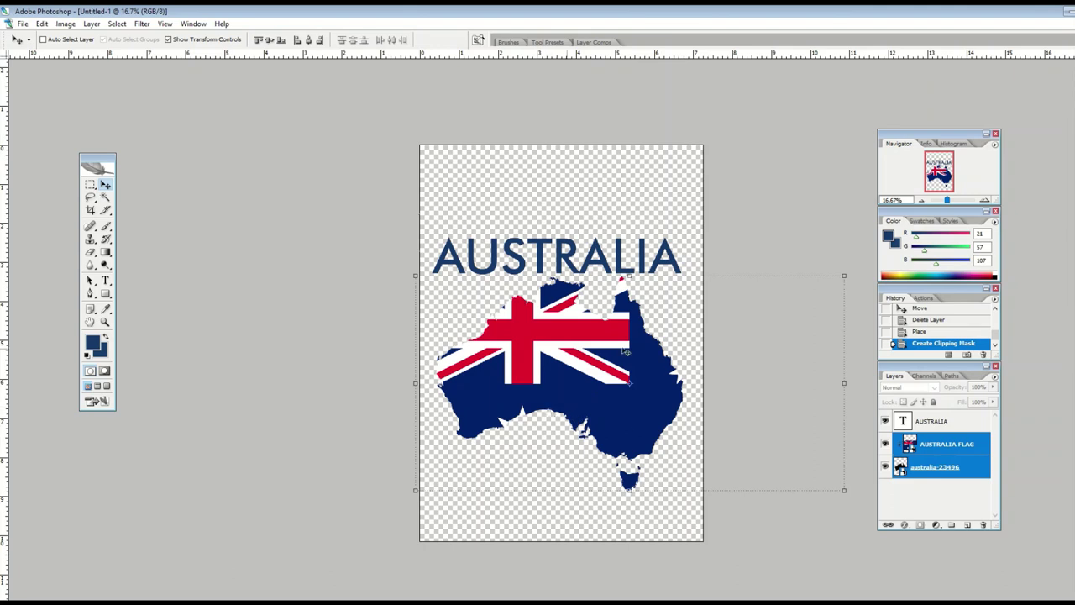
Add a new empty layer and move it to the bottom of the layer stack, below the silhouette
left_click(949, 498)
left_click(968, 525)
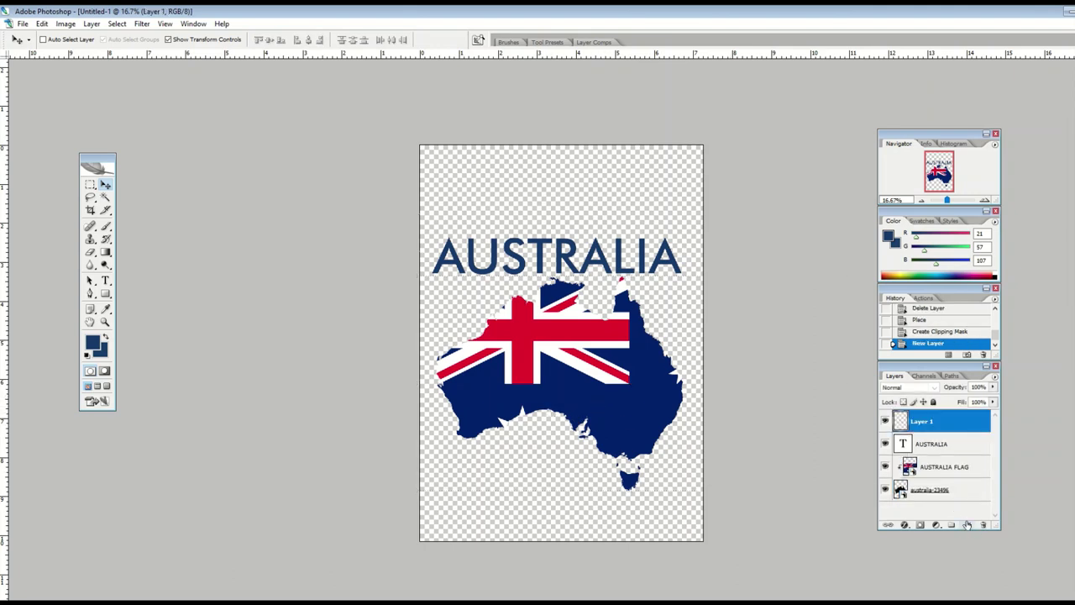
left_click_drag(942, 430, 945, 501)
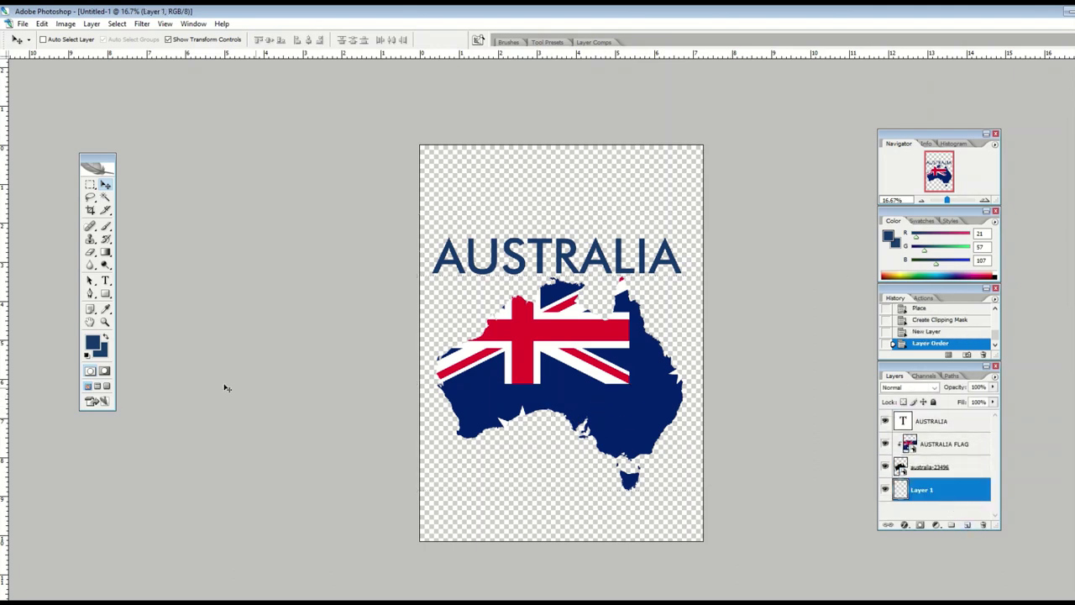
Set the foreground colour to a light pink with RGB 255, 170, 252
key("i")
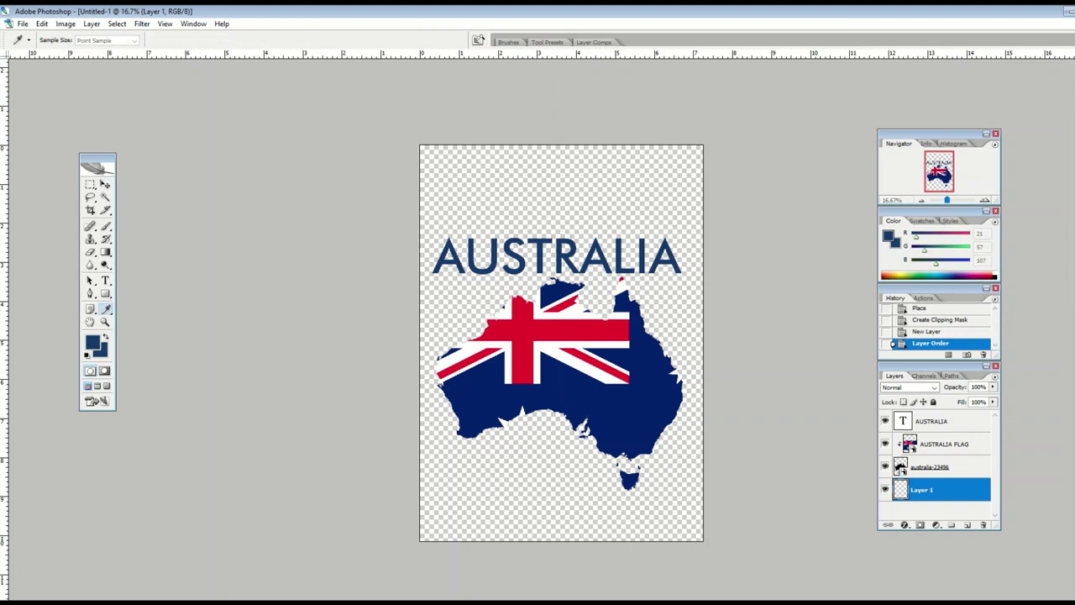
left_click(93, 342)
left_click(166, 227)
left_click(194, 234)
left_click(136, 234)
left_click(107, 203)
left_click(297, 197)
Fill the bottom layer with the pink foreground colour using the Paint Bucket tool
left_click(106, 252)
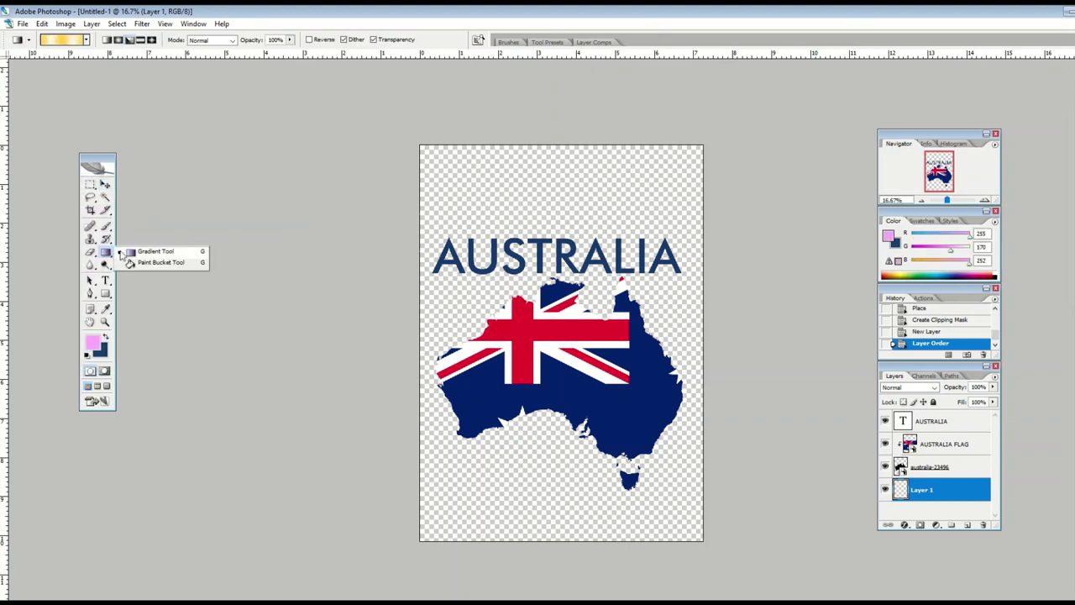
left_click(153, 262)
left_click(533, 200)
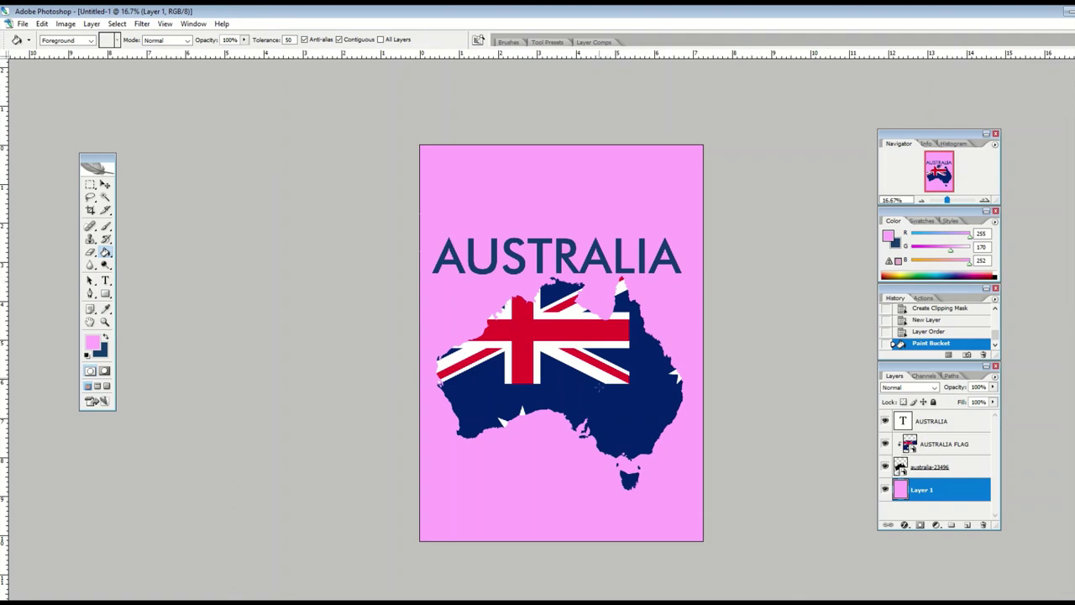
Enlarge the clipped flag image to 186.7% and reposition it so it fills the Australia map better
left_click(949, 447)
left_click(105, 184)
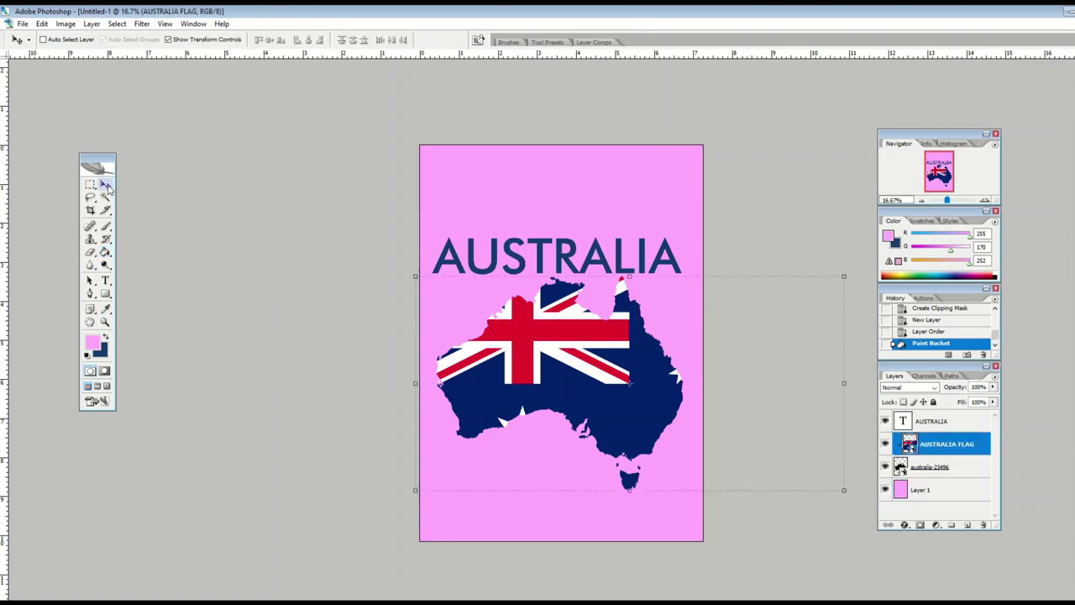
left_click_drag(228, 250, 260, 261)
left_click_drag(830, 484, 587, 476)
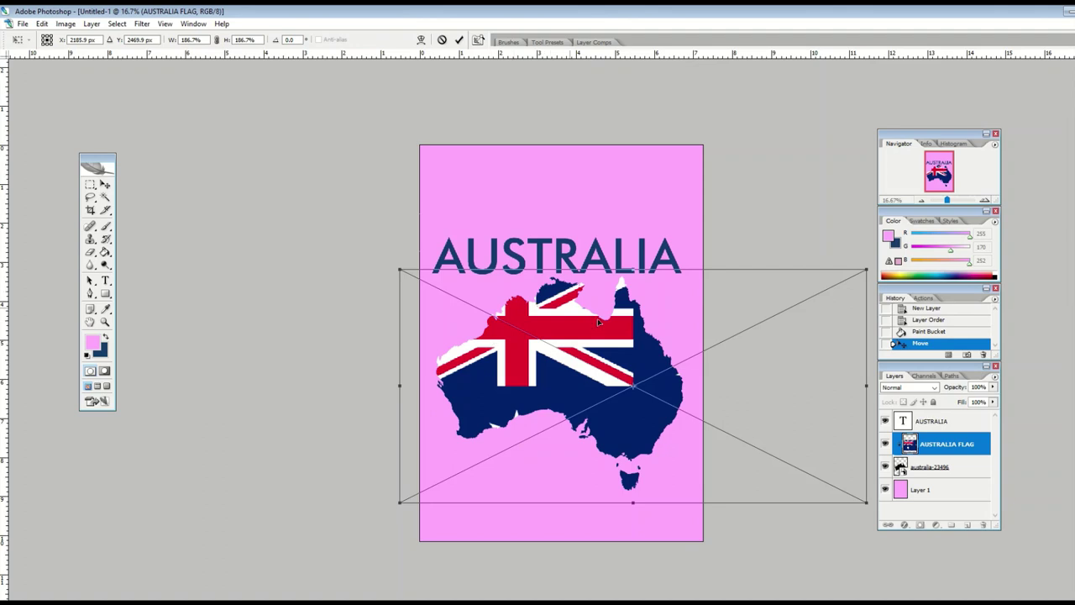
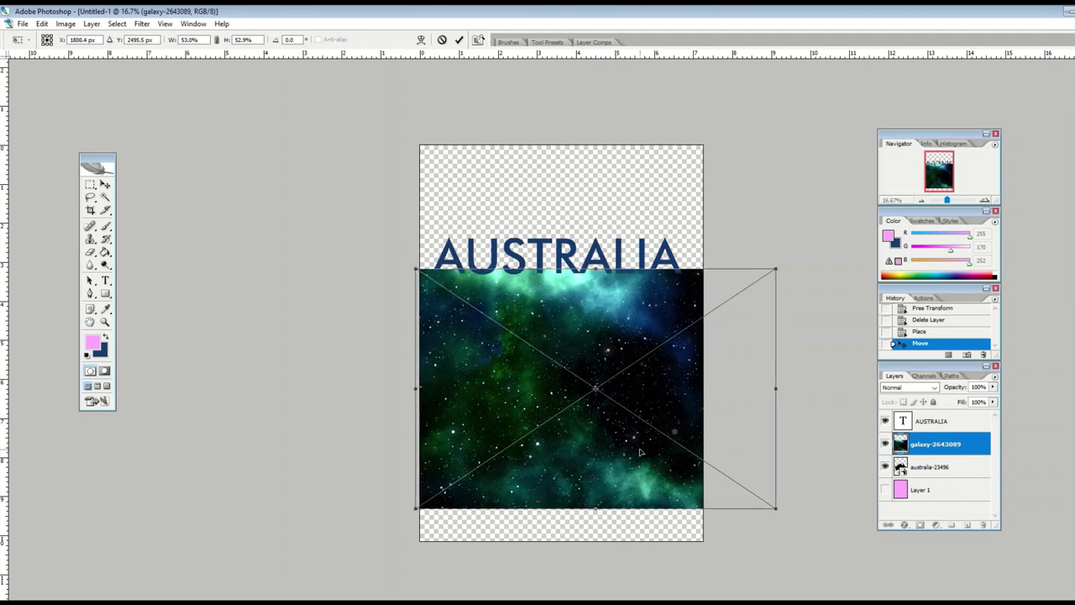
Clip the transformed galaxy-2643089 image to the Australia silhouette and show the pink background layer
left_click(105, 183)
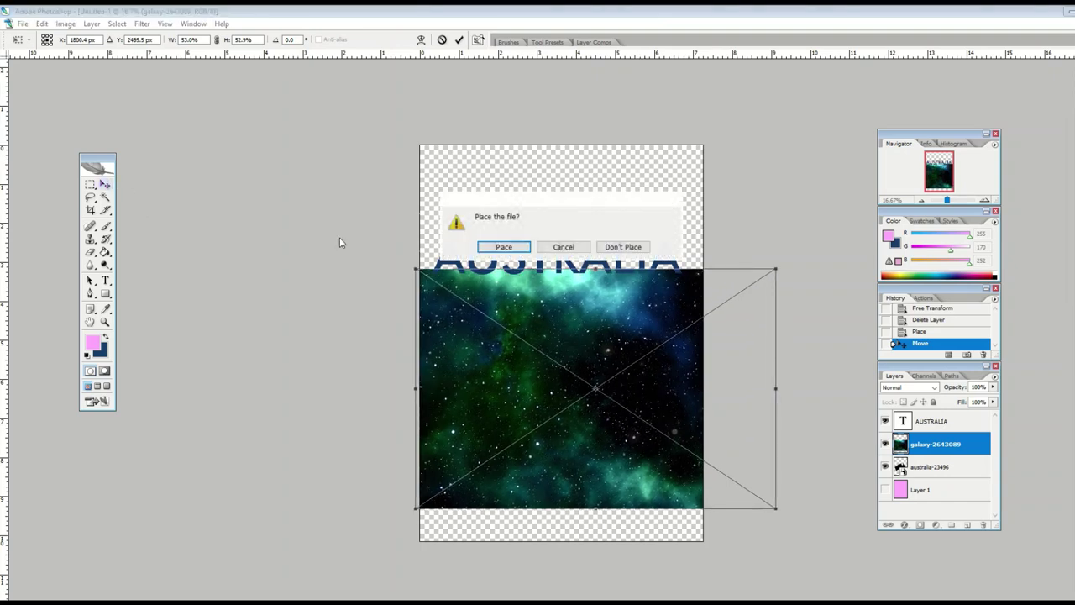
left_click(499, 245)
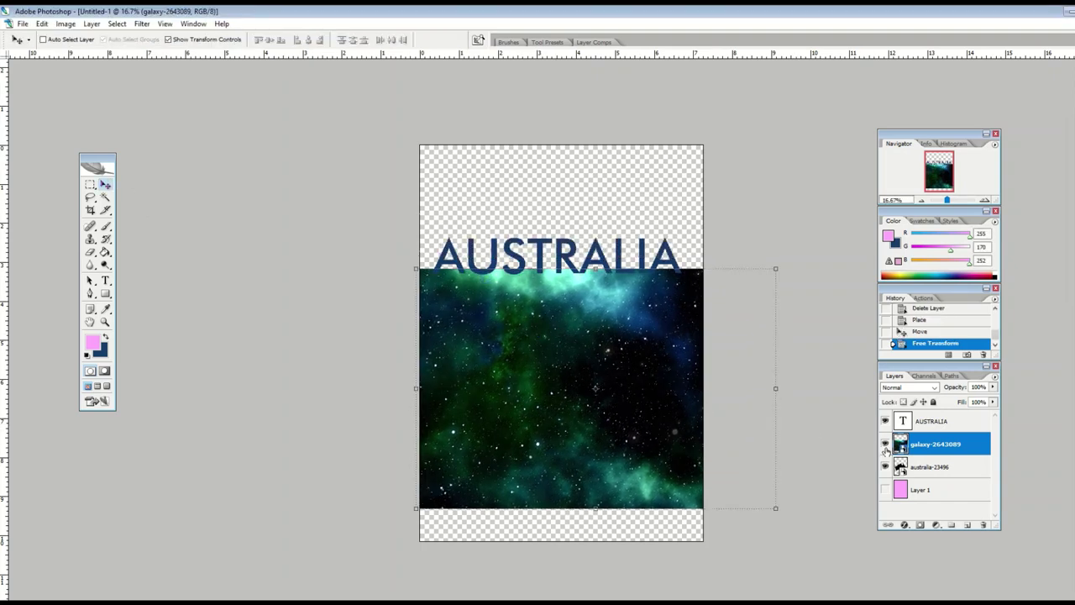
left_click(928, 468, "shift")
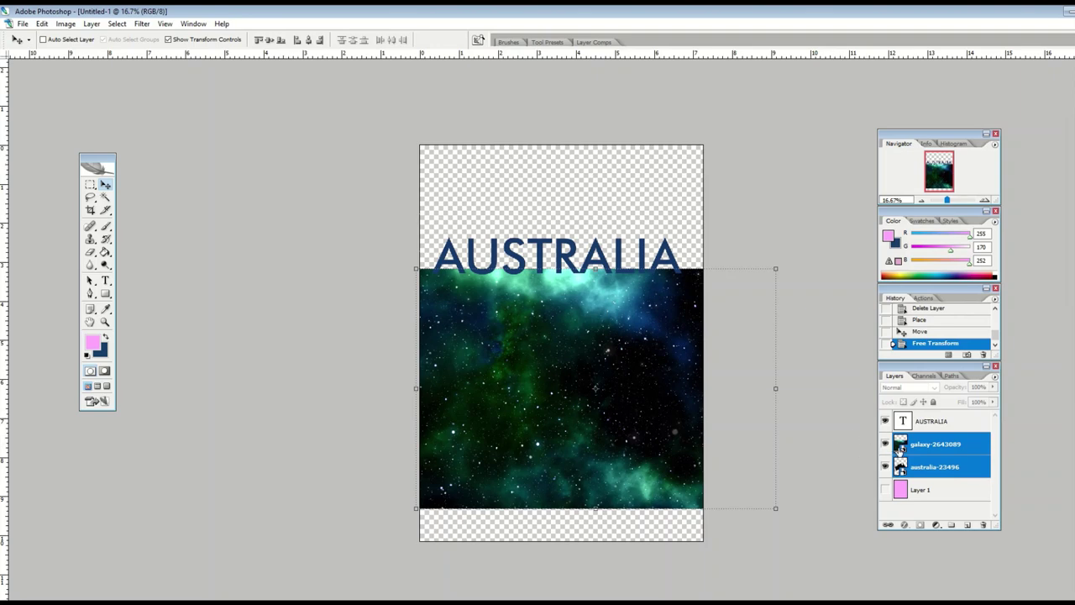
left_click(921, 455, "alt")
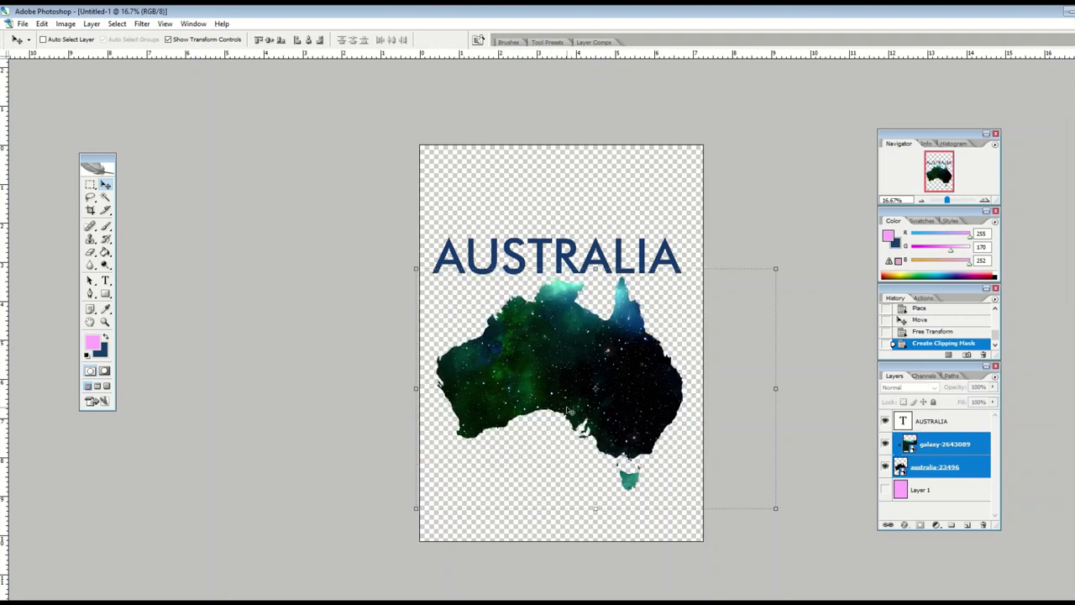
left_click(884, 490)
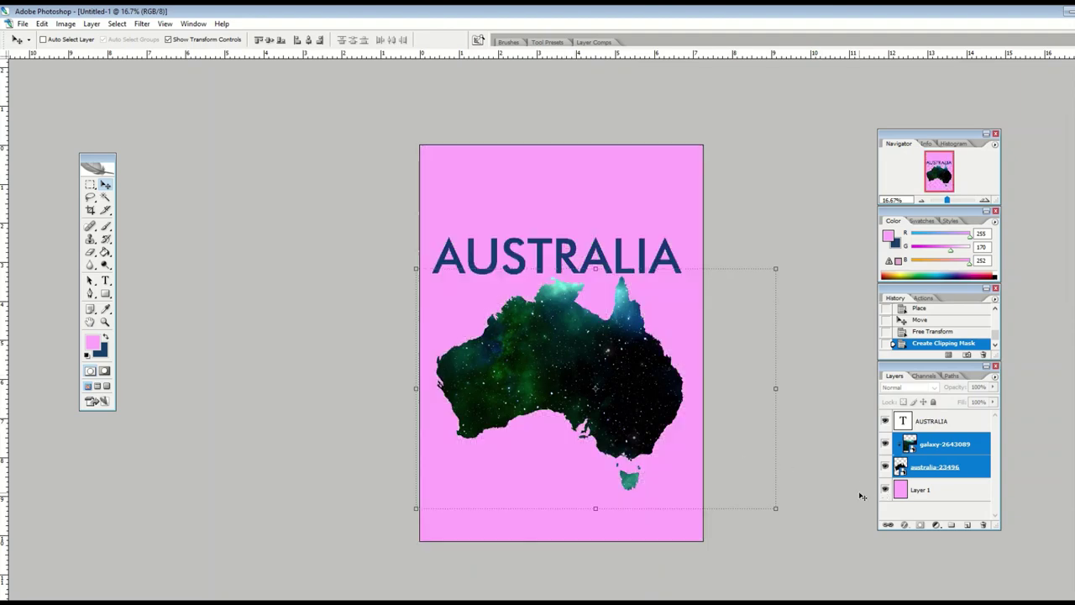
Hide the pink background layer, merge the galaxy image with the Australia silhouette, and nudge the merged map slightly lower
left_click(885, 490)
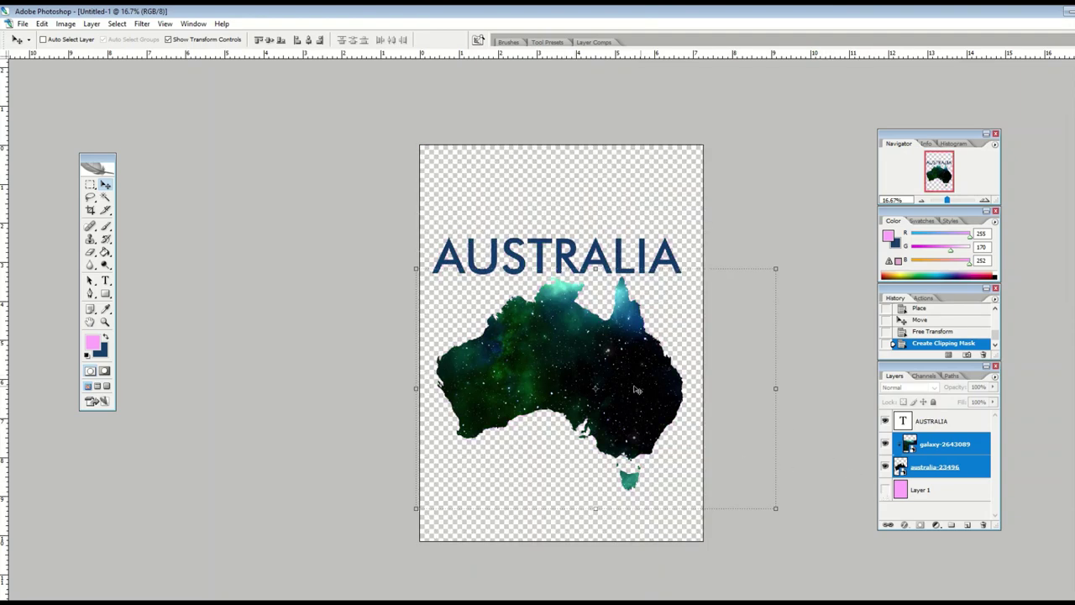
left_click(925, 446)
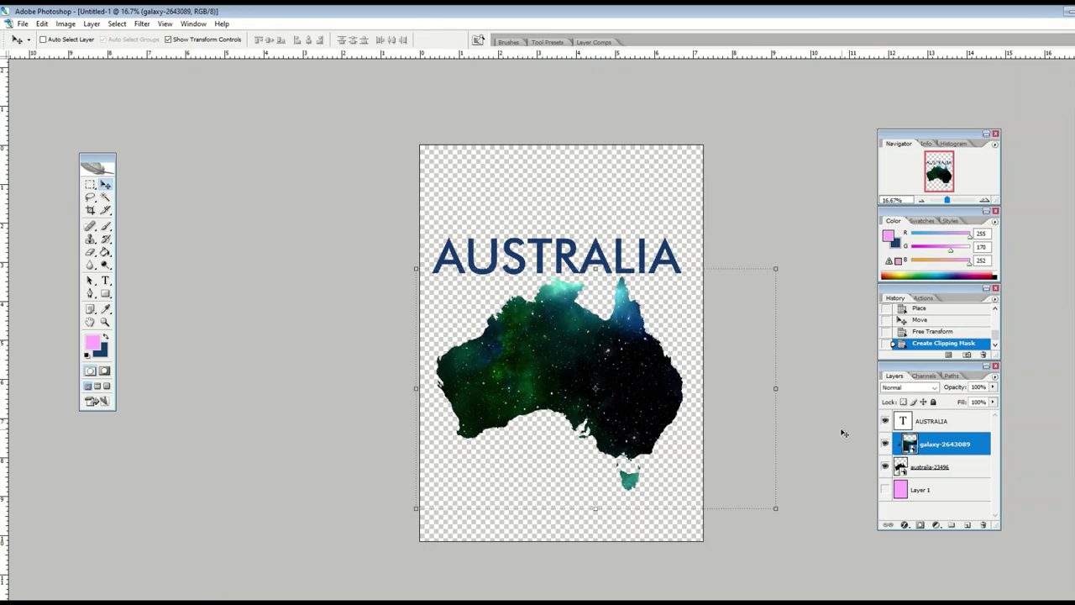
left_click(956, 469, "shift")
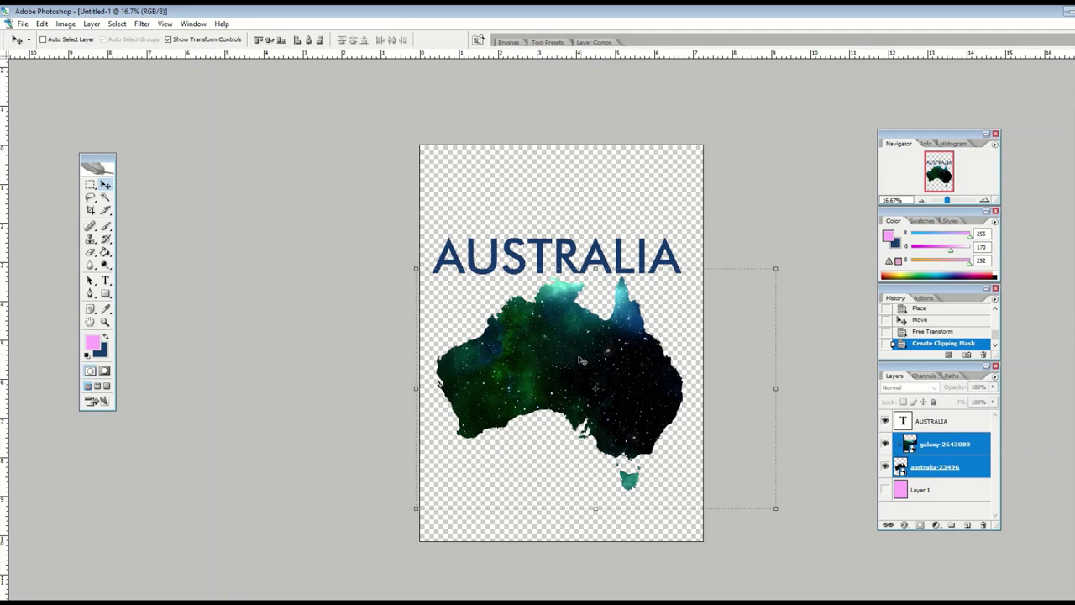
right_click(928, 448)
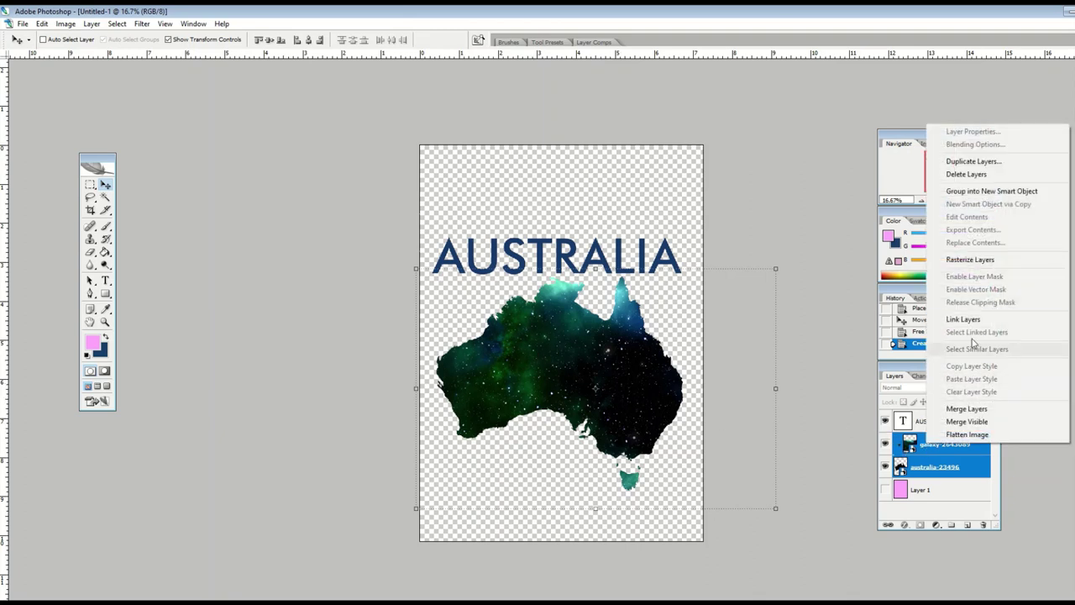
left_click(966, 409)
left_click_drag(592, 376, 613, 387)
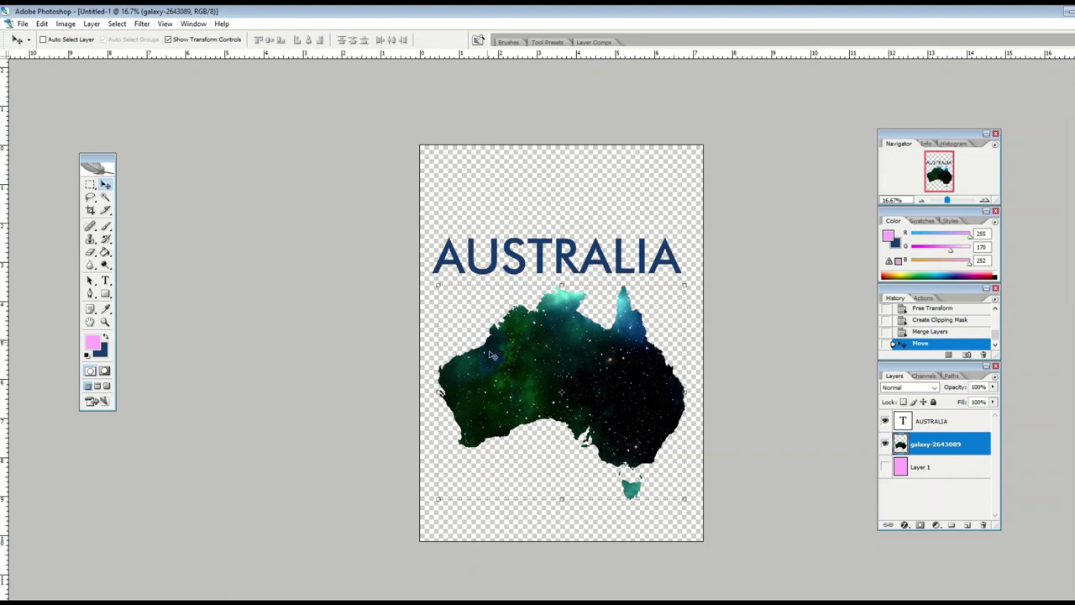
Place the AUSTRALIA FLAG image above the galaxy map, scaled to 167% so it covers the whole silhouette
left_click(22, 23)
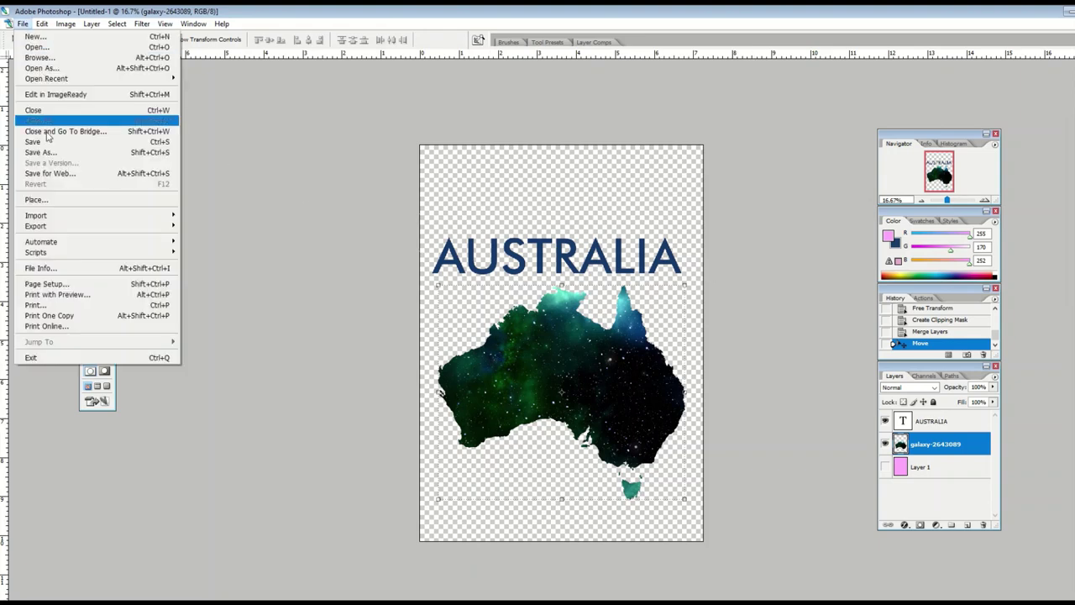
left_click(36, 199)
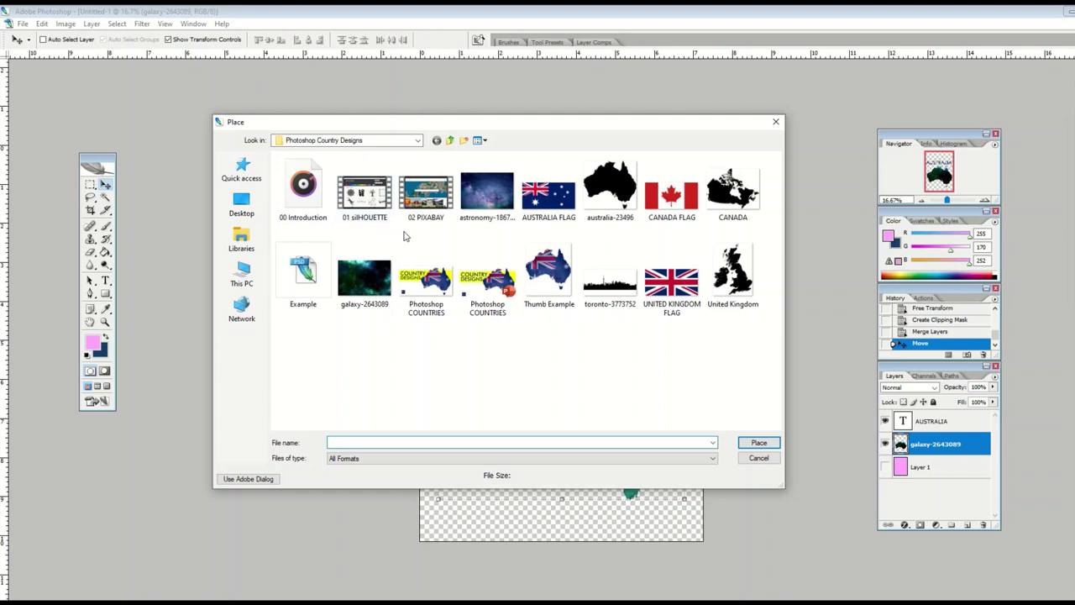
double_click(542, 198)
left_click_drag(528, 293, 512, 291)
left_click_drag(687, 413, 648, 480)
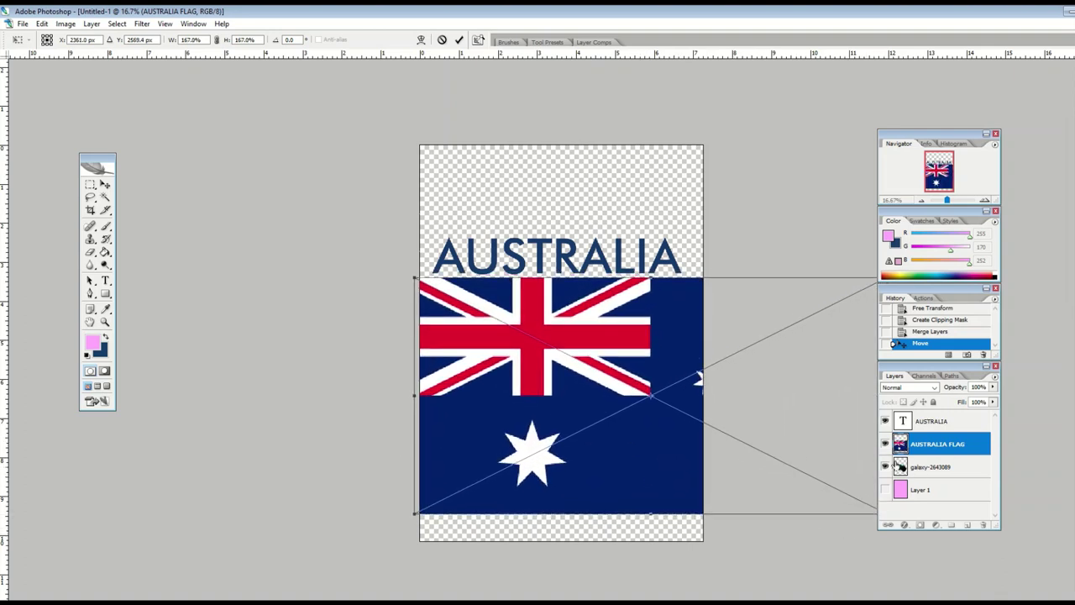
key("v")
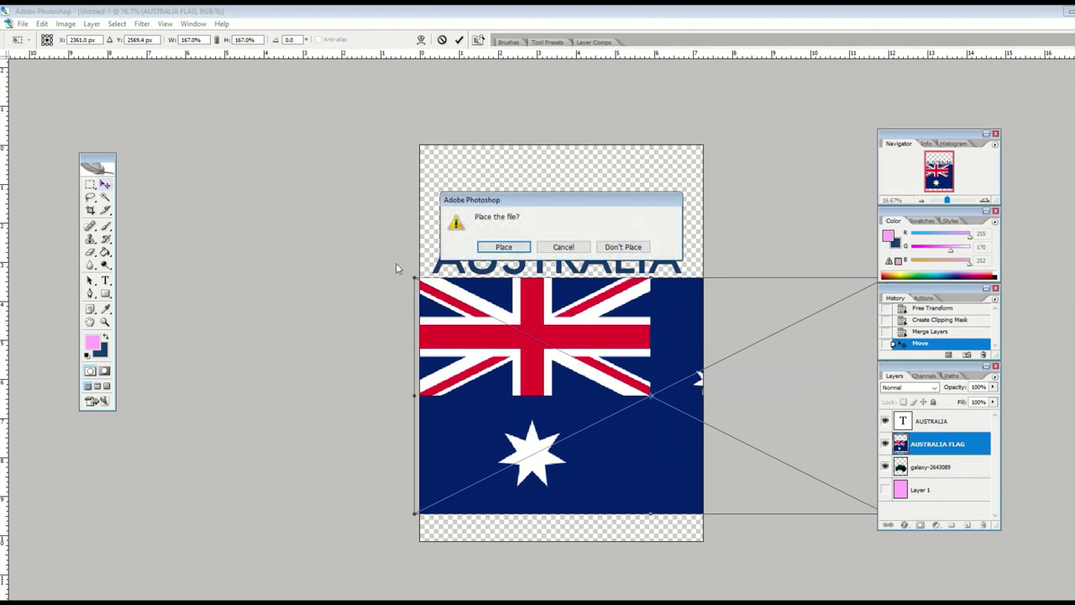
left_click(497, 249)
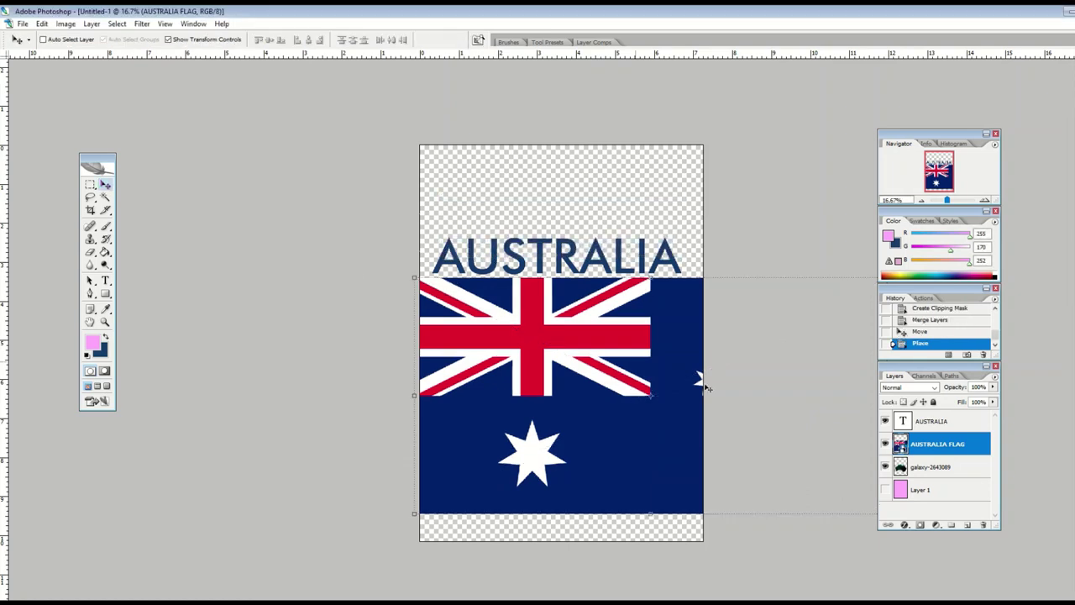
Clip the flag image to the galaxy-filled Australia map and set its blending mode to Multiply
left_click(922, 469, "shift")
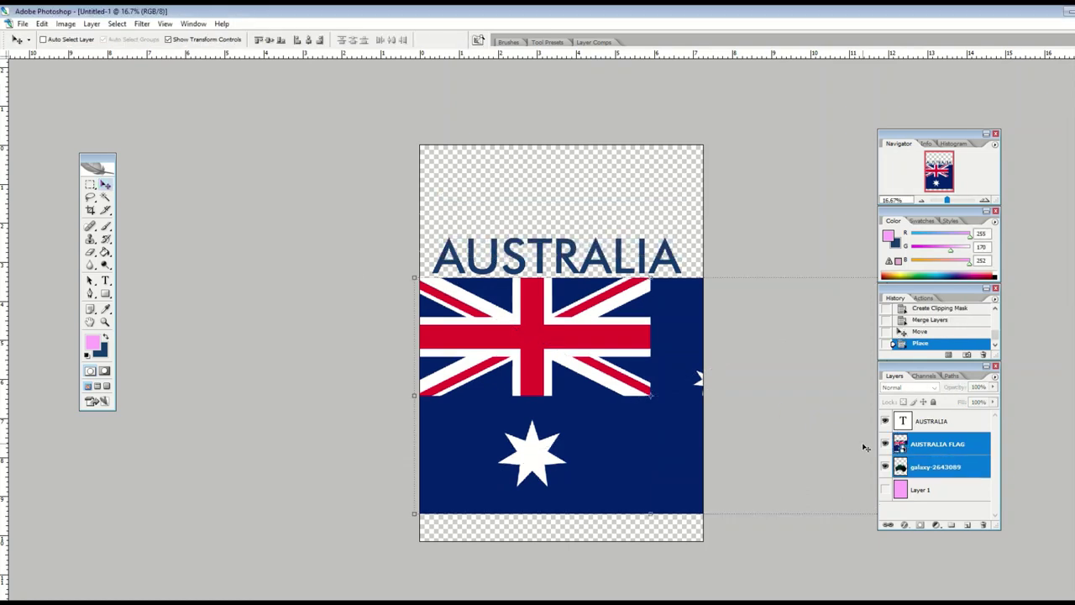
left_click(926, 456, "alt")
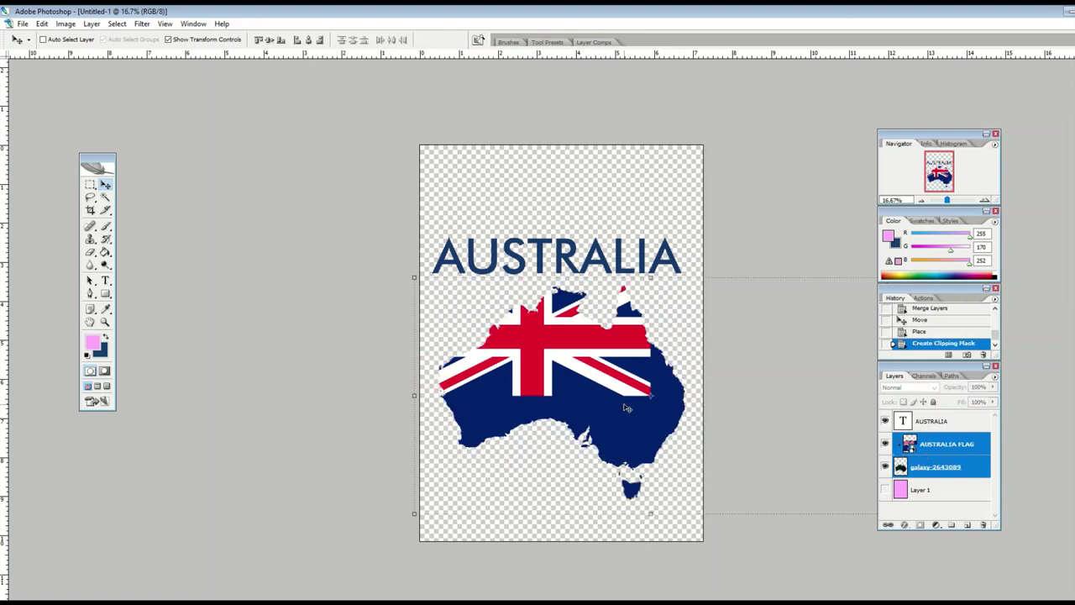
left_click(929, 447)
left_click(909, 387)
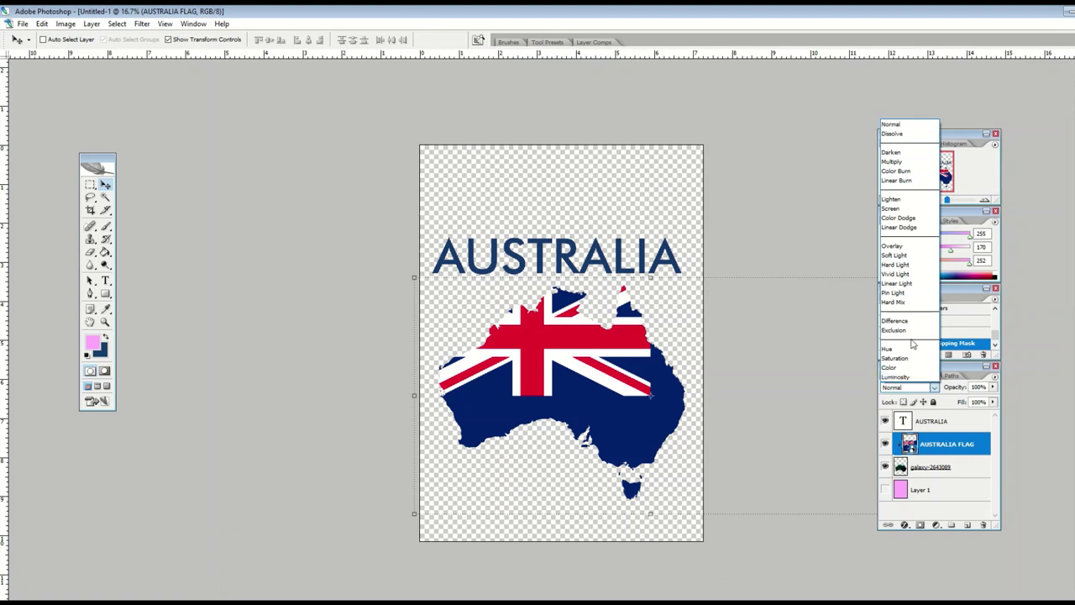
left_click(894, 163)
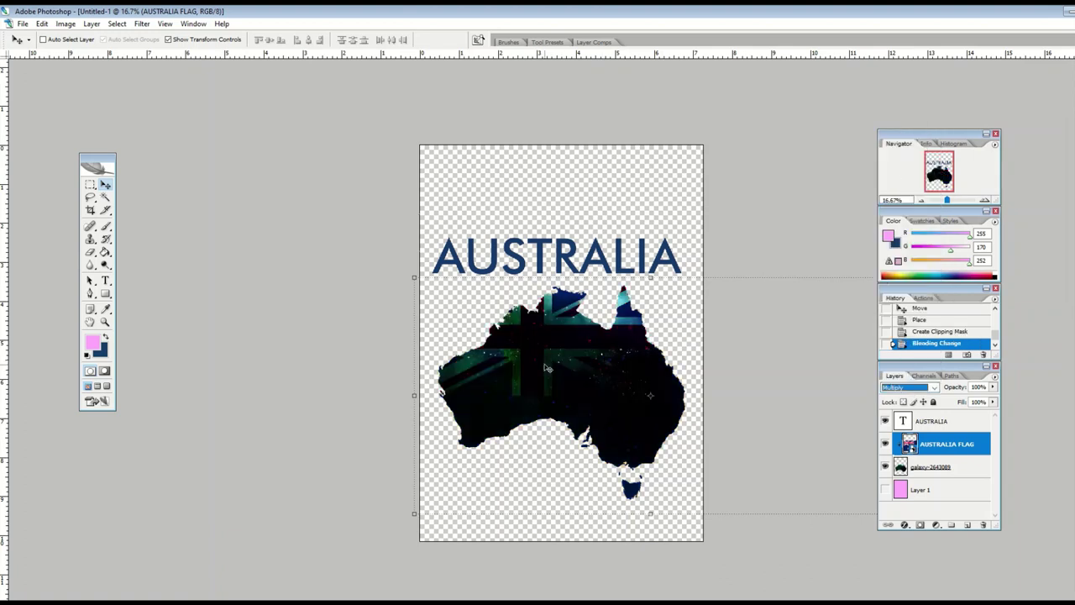
Try a series of blending modes on the flag layer, from Darken through Color Burn, Lighten and Screen to Linear Dodge
left_click(938, 470)
left_click(938, 451)
left_click(935, 473)
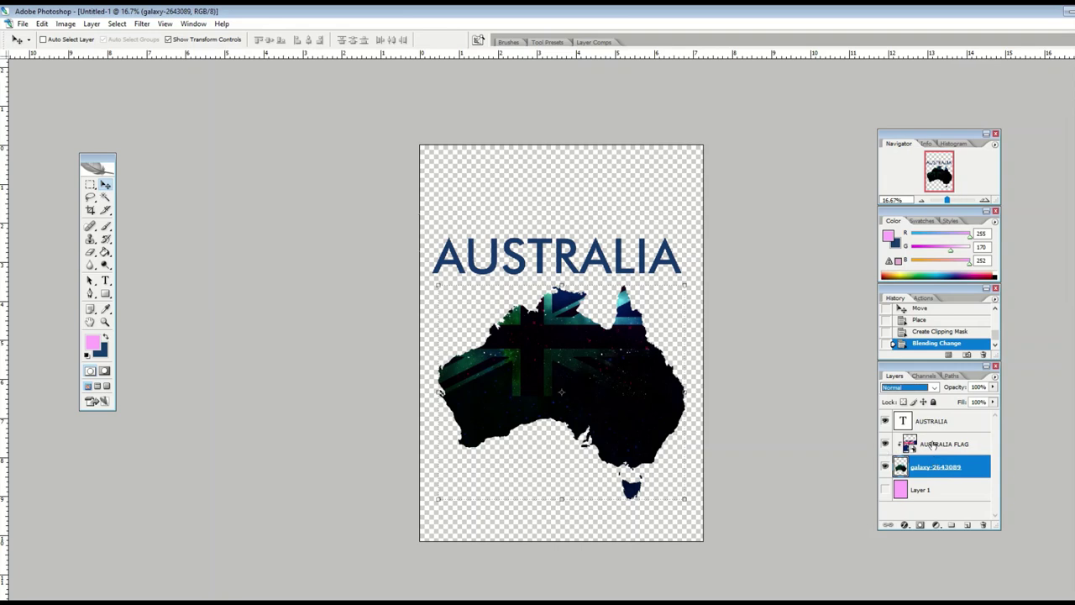
left_click(930, 446)
left_click(930, 388)
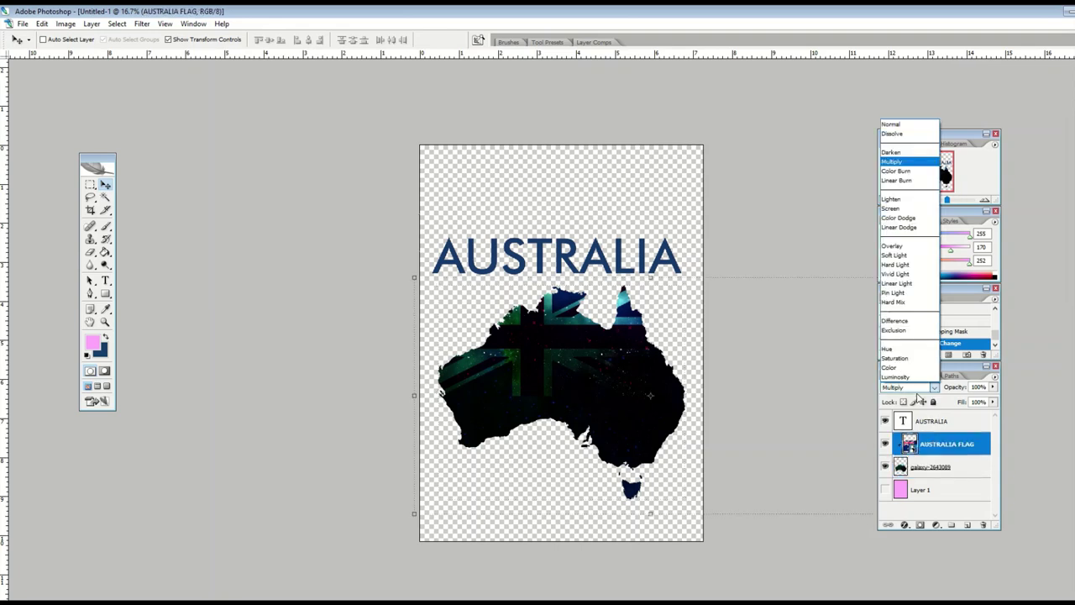
left_click(888, 156)
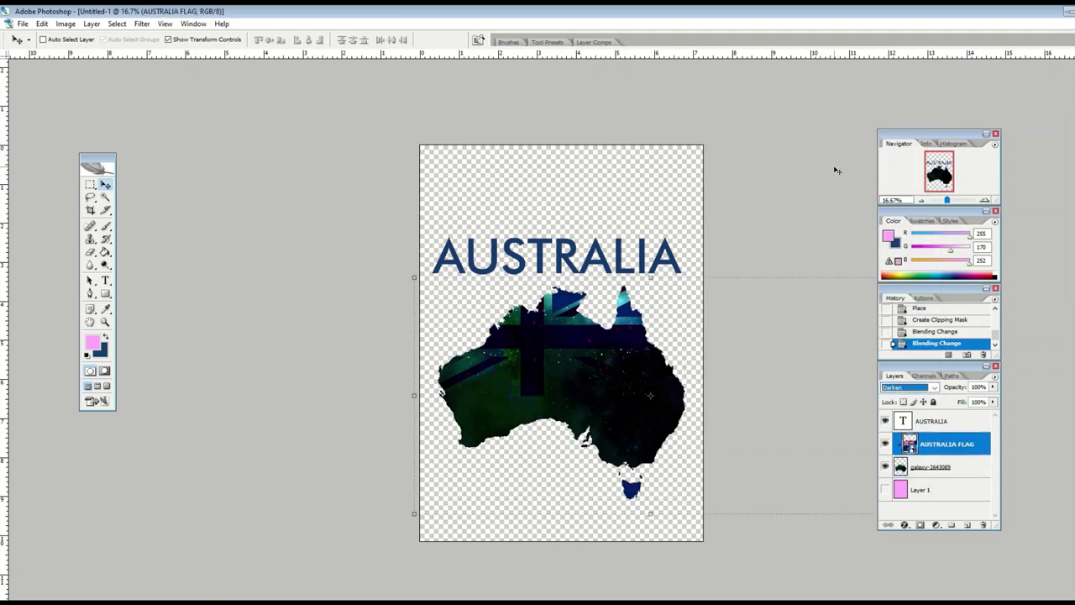
key("Down")
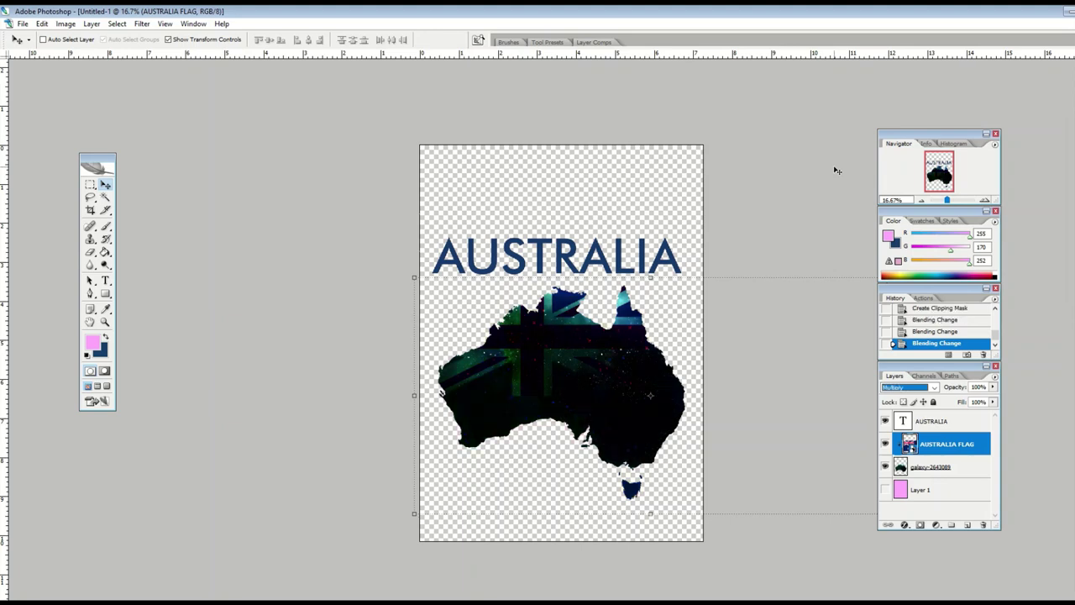
key("Down")
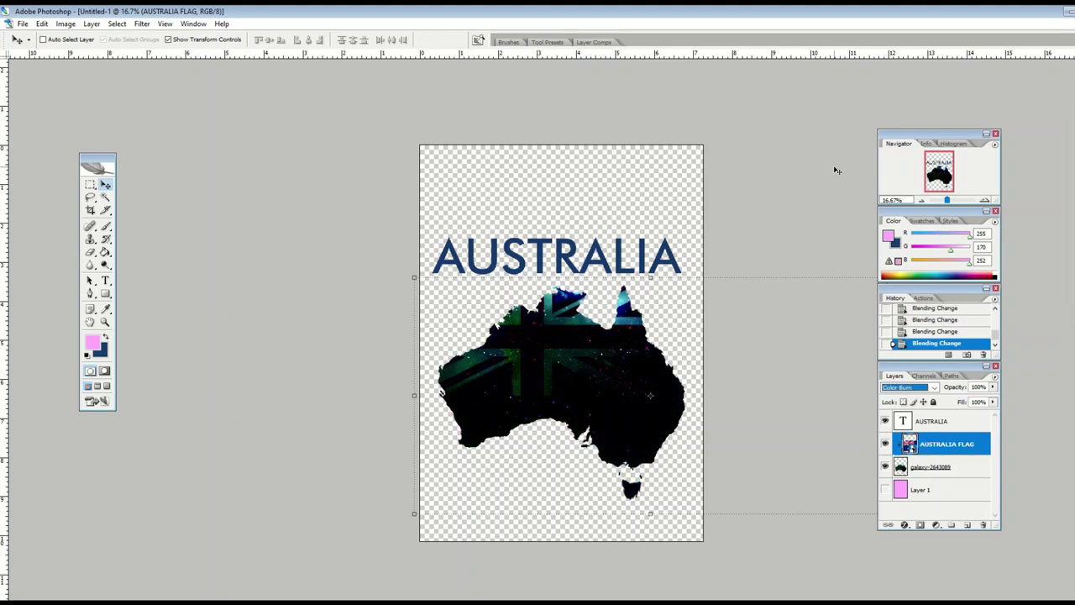
key("Down")
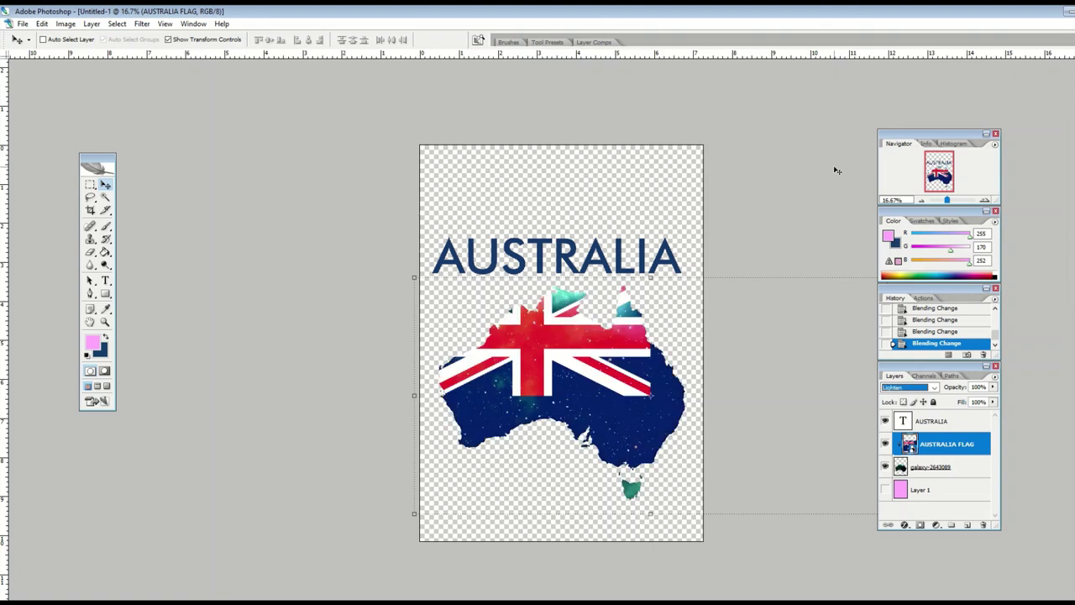
key("Down")
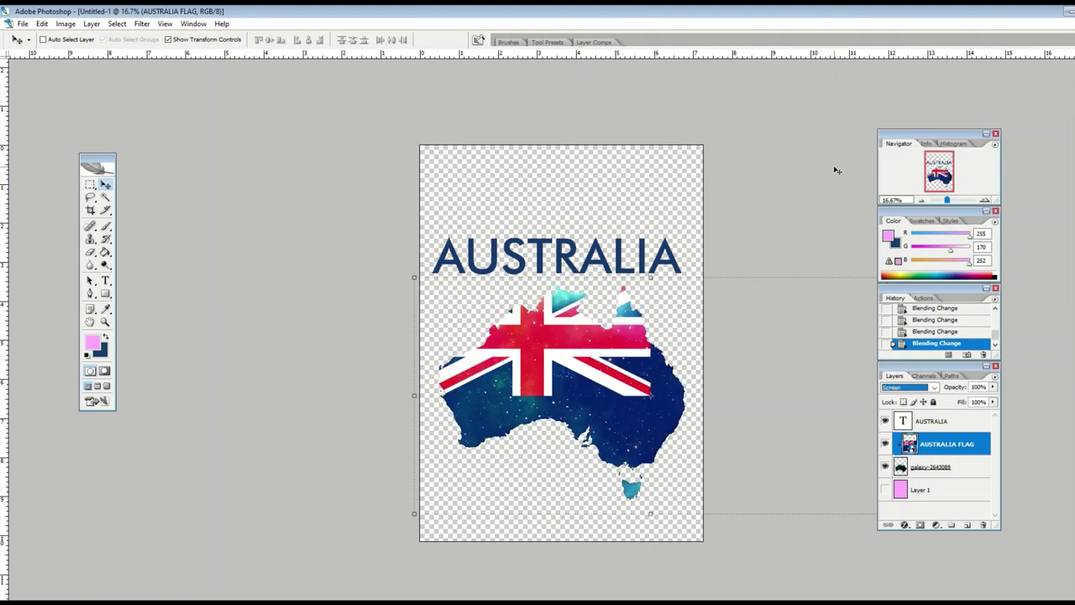
key("Down")
key("Down")
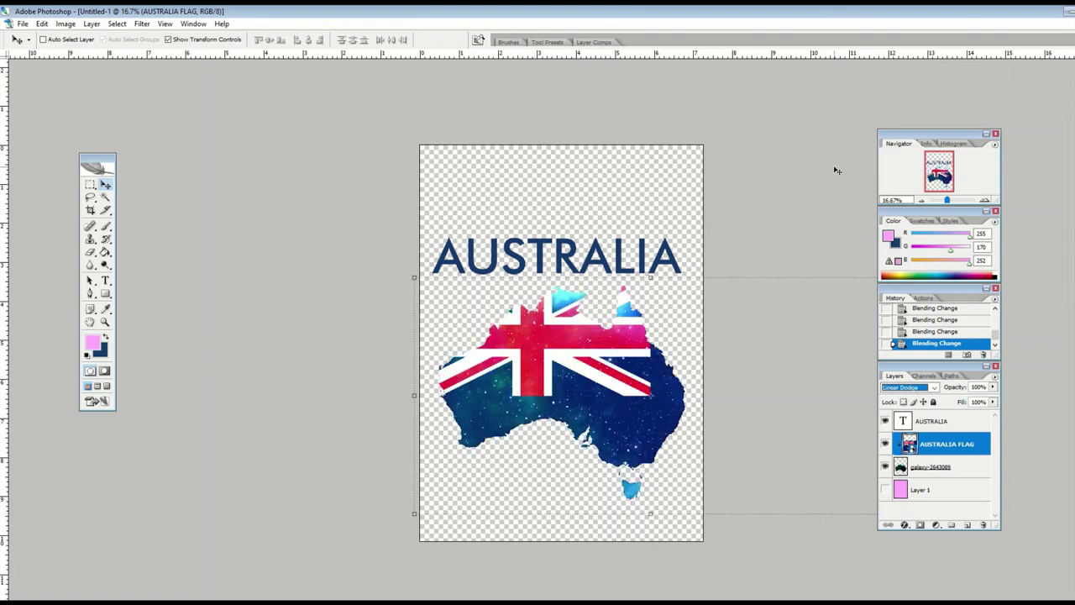
Return the flag layer's blending mode to Normal, and set it to Multiply
key("Up")
key("Up")
key("Up")
key("Up")
key("Up")
key("Up")
key("Up")
key("Up")
key("Up")
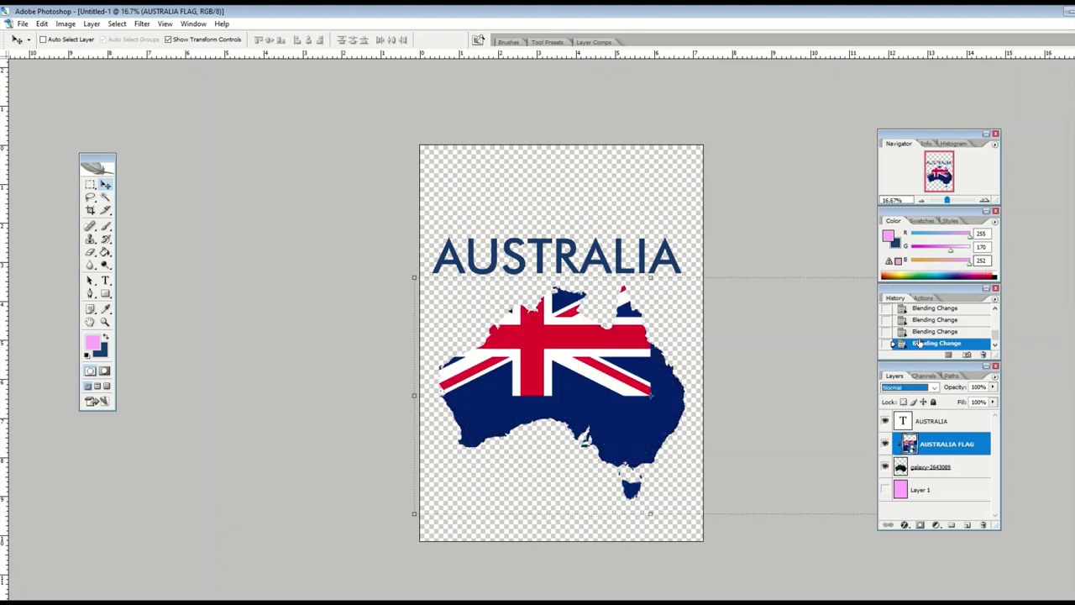
left_click(908, 387)
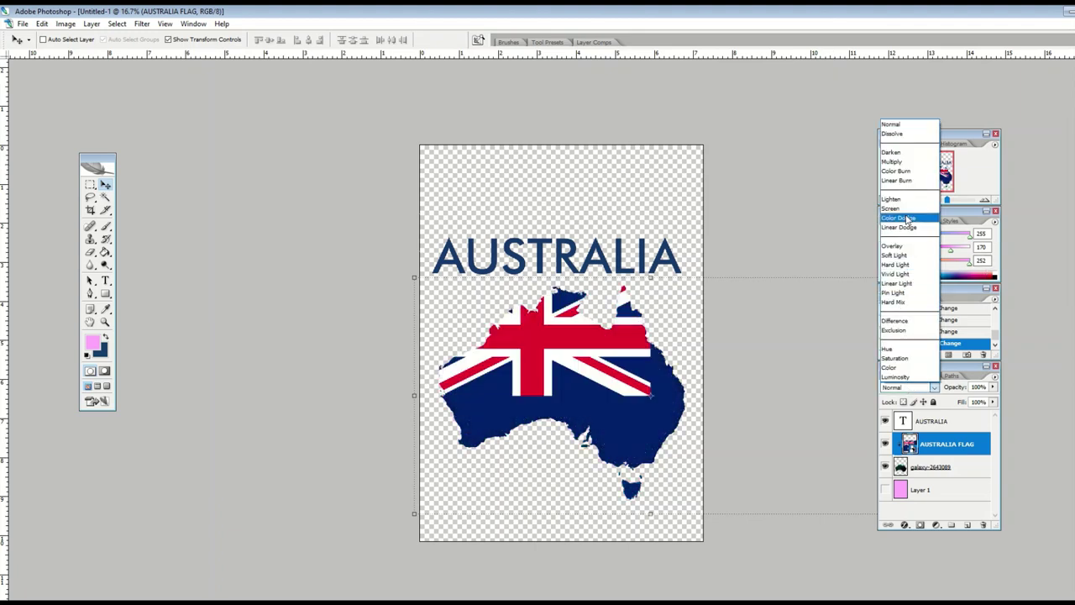
left_click(892, 161)
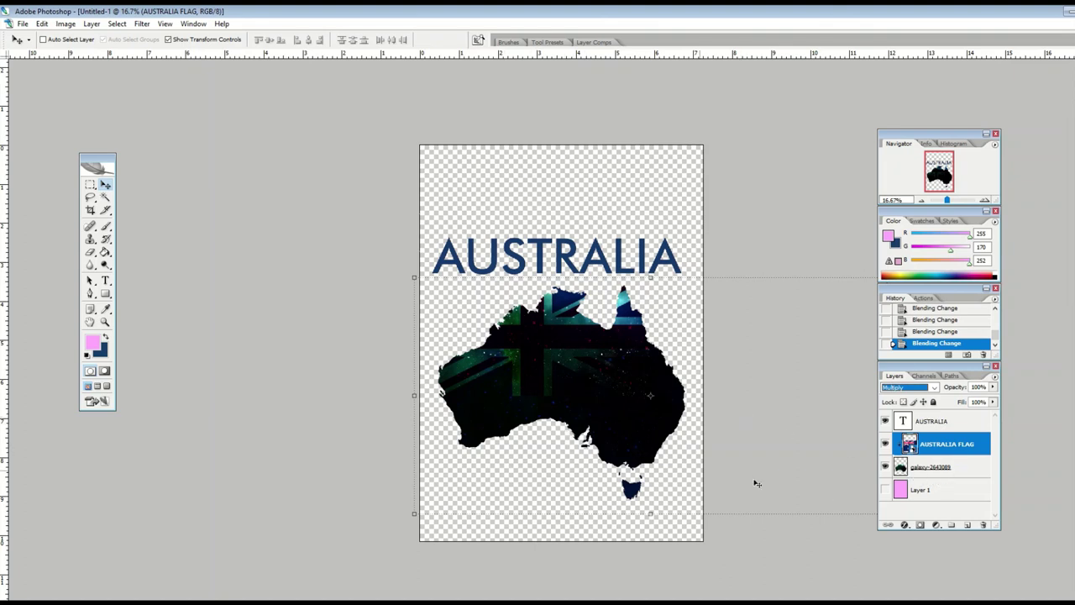
Delete the AUSTRALIA FLAG layer and the merged galaxy-2643089 map layer
right_click(924, 453)
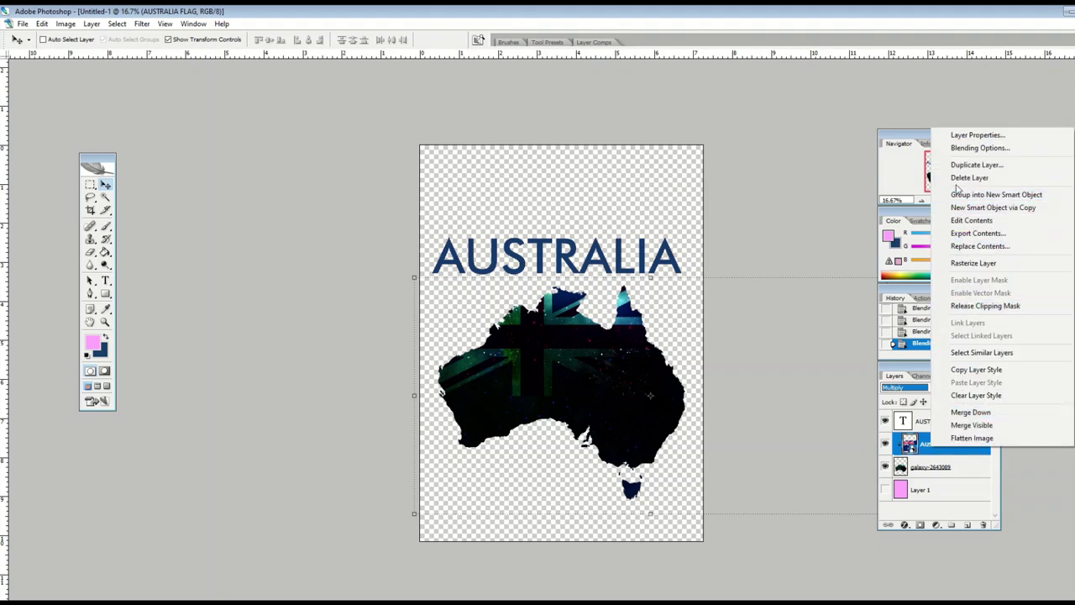
left_click(959, 179)
right_click(939, 444)
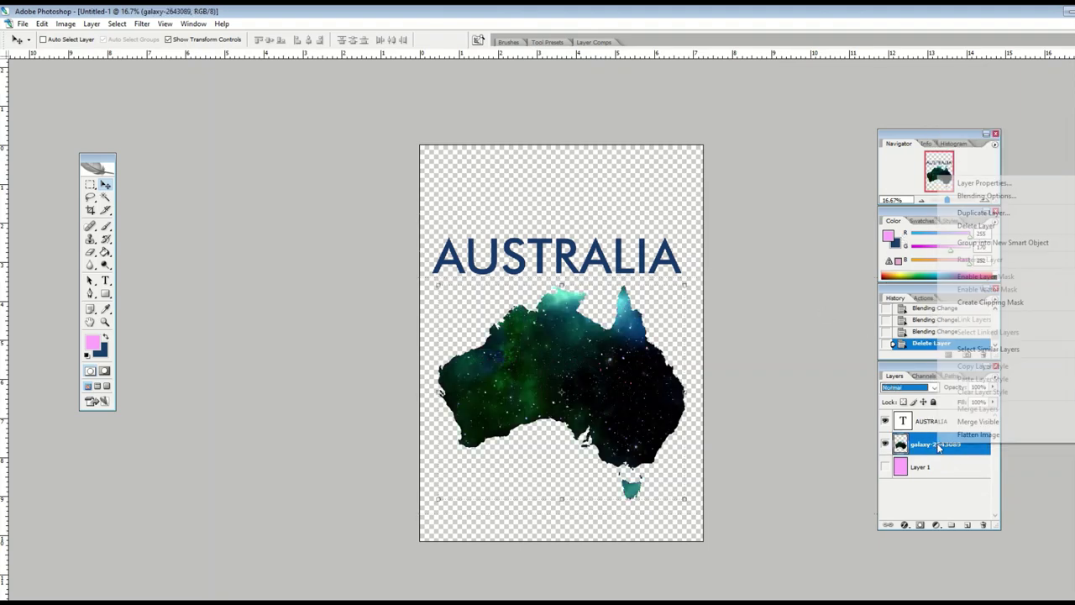
left_click(966, 225)
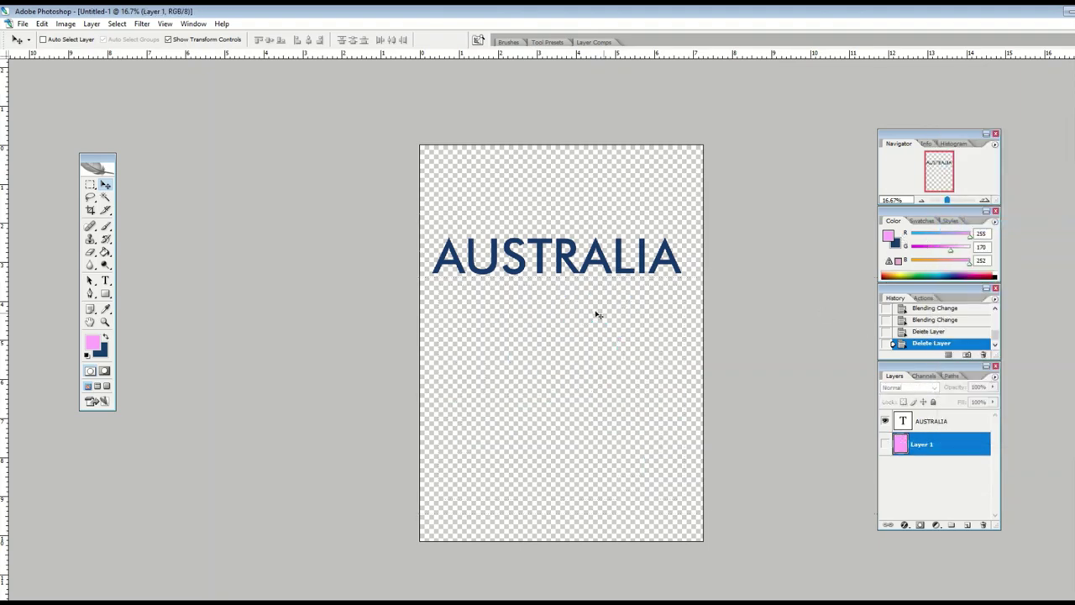
Place the United Kingdom silhouette and enlarge it to span most of the canvas width, centred below the canvas's upper edge
left_click(22, 24)
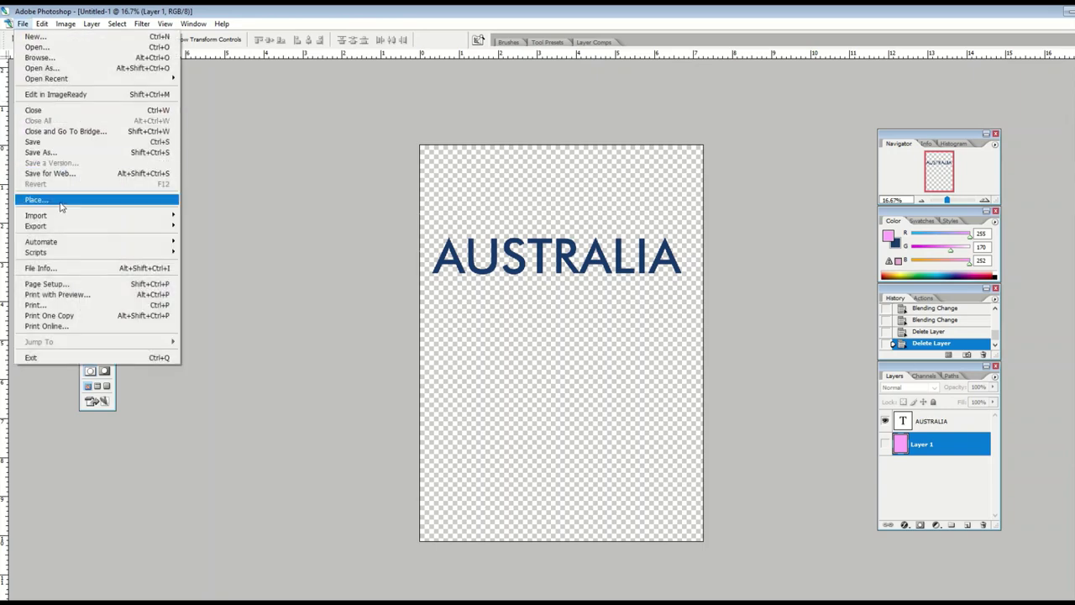
left_click(60, 201)
double_click(732, 273)
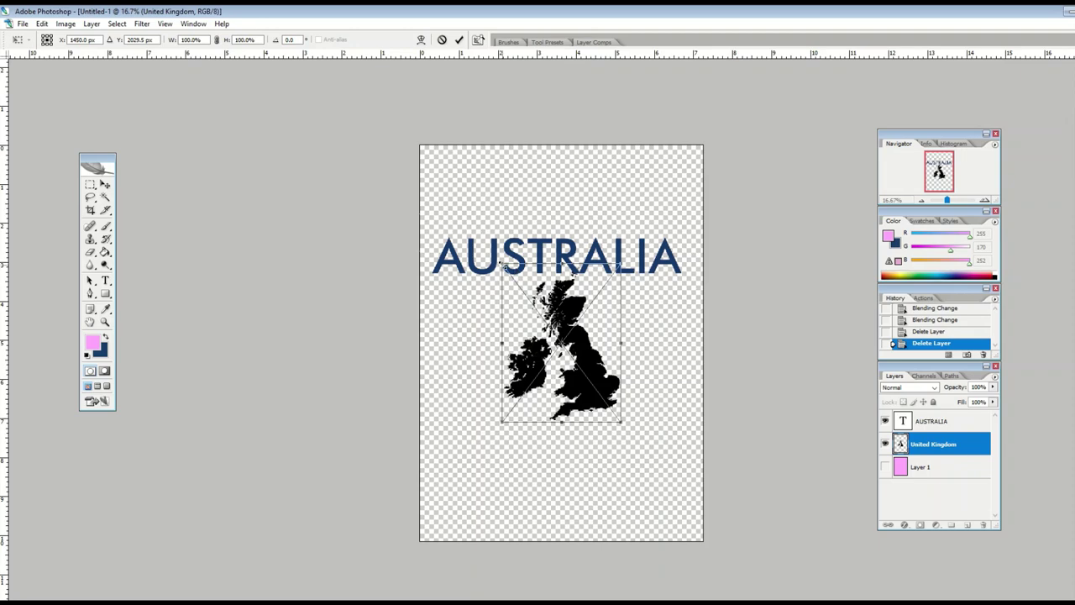
left_click_drag(501, 263, 391, 192)
left_click_drag(472, 241, 508, 355)
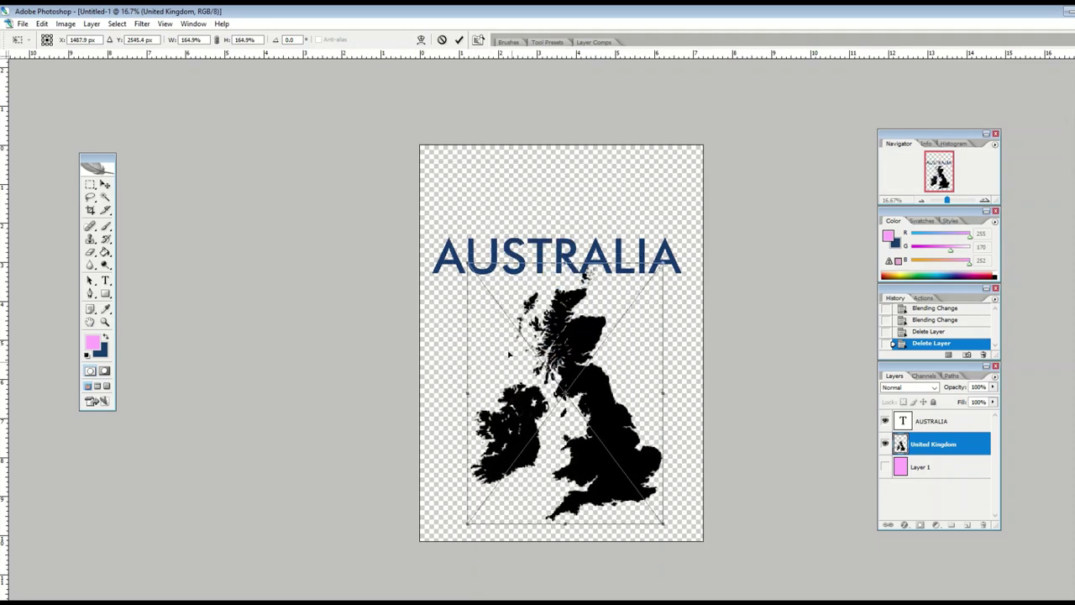
left_click_drag(468, 269, 446, 208)
left_click(105, 183)
left_click(495, 250)
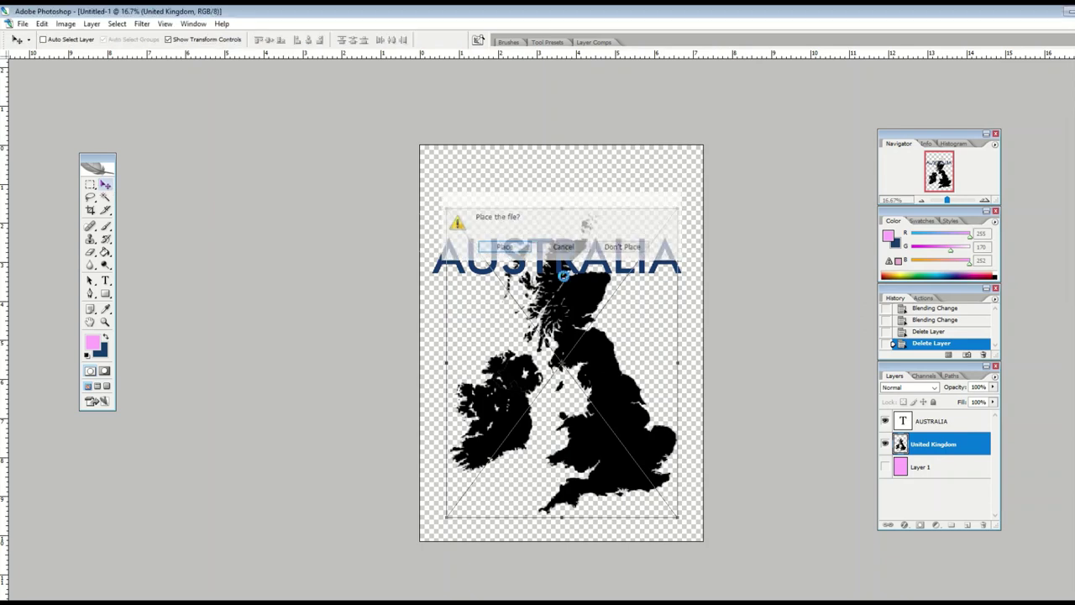
Hide the AUSTRALIA text layer, and raise and enlarge the United Kingdom silhouette to about 310.7%, nearly filling the canvas width
left_click(885, 422)
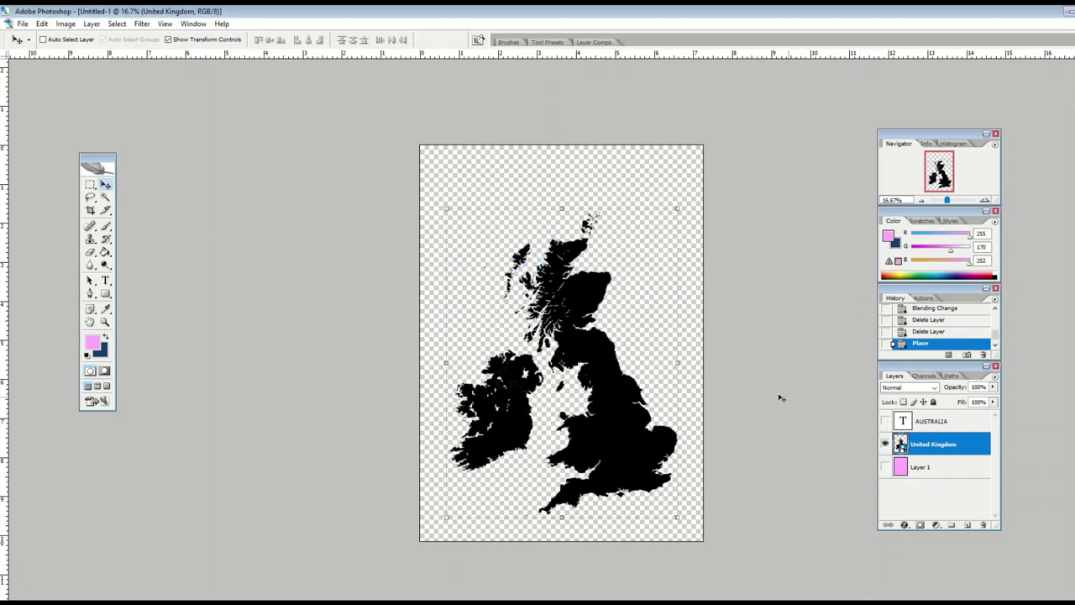
left_click_drag(638, 422, 634, 410)
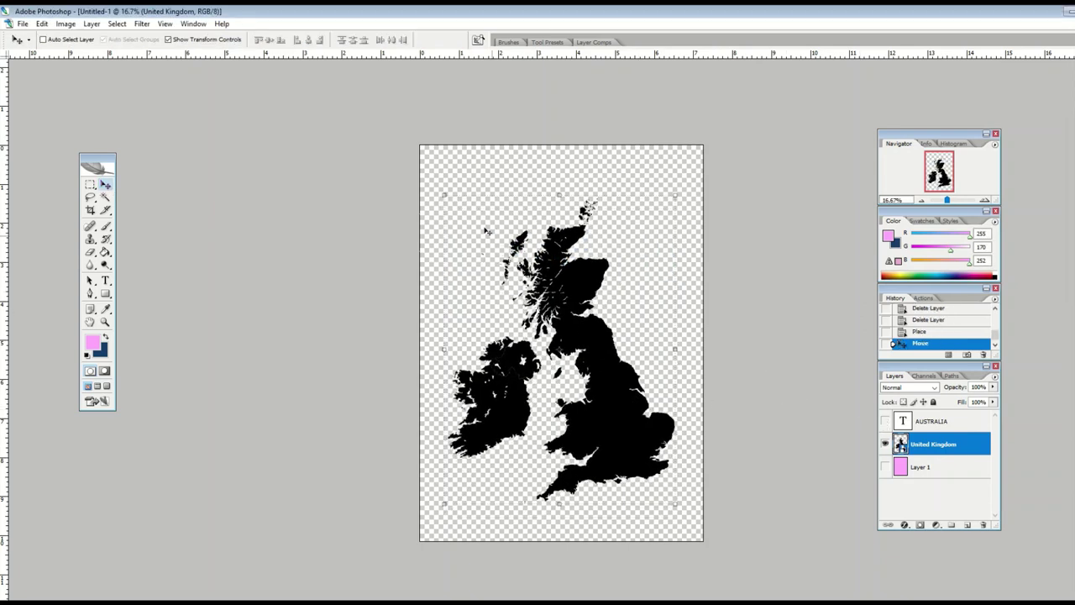
left_click_drag(445, 195, 421, 148)
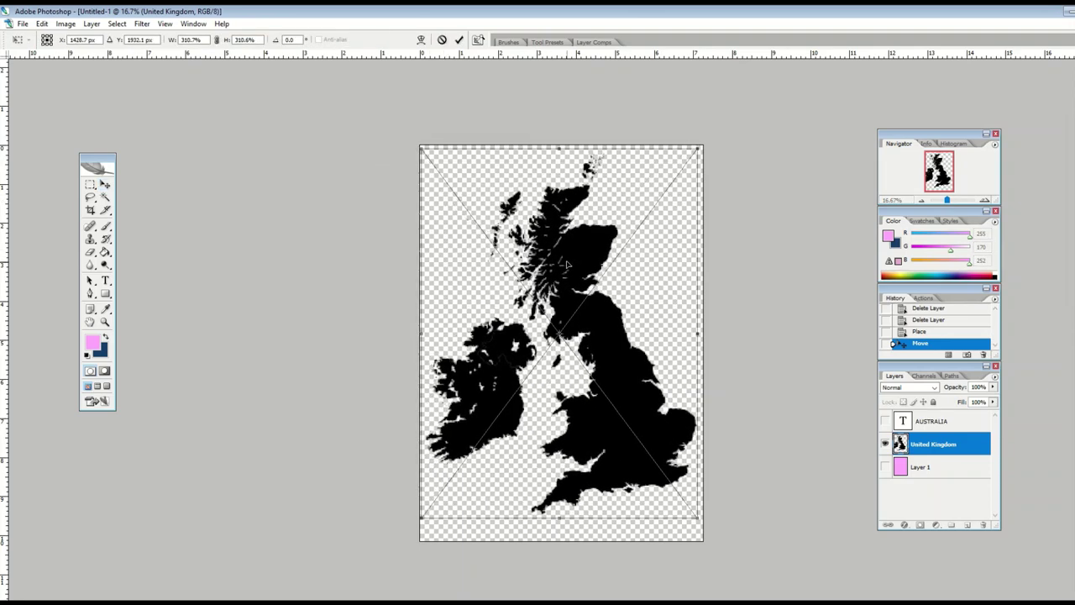
left_click(107, 184)
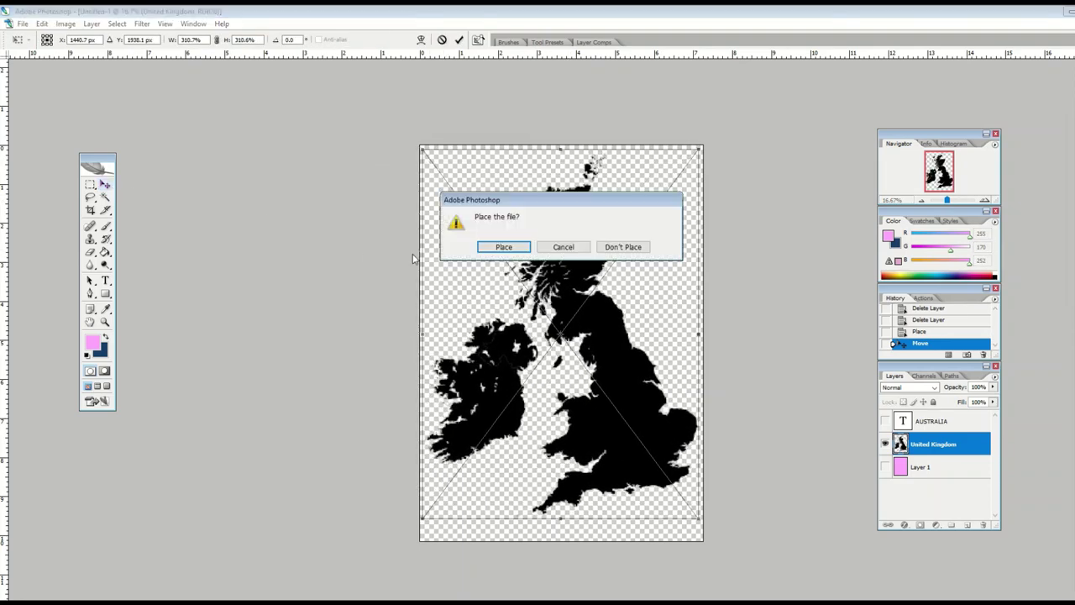
left_click(514, 250)
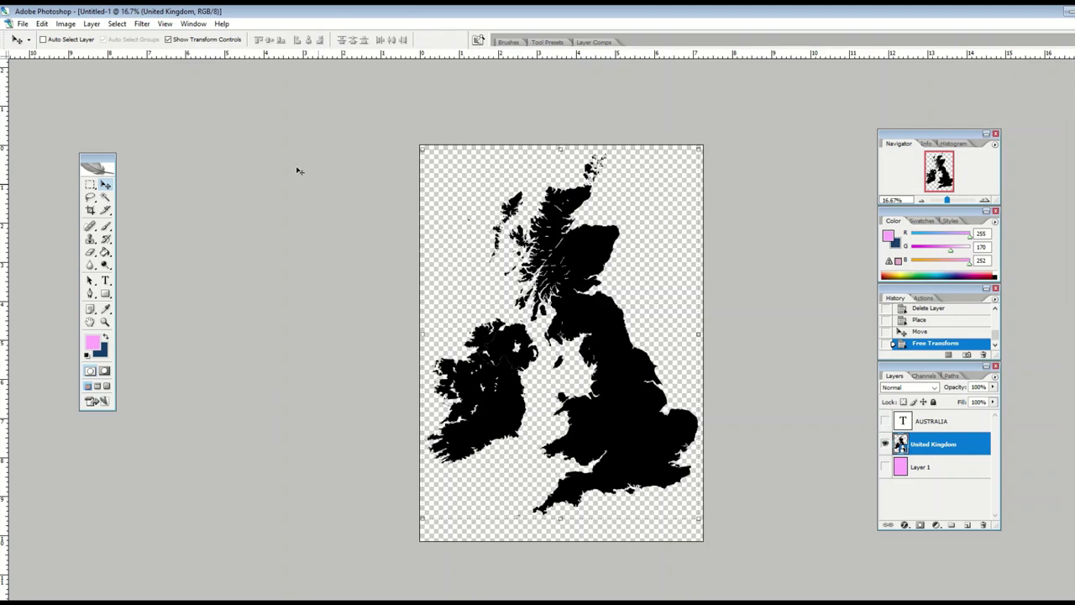
Place the dark scratched grunge texture above the United Kingdom silhouette and widen it to about 273.7% to cover the canvas
left_click(23, 24)
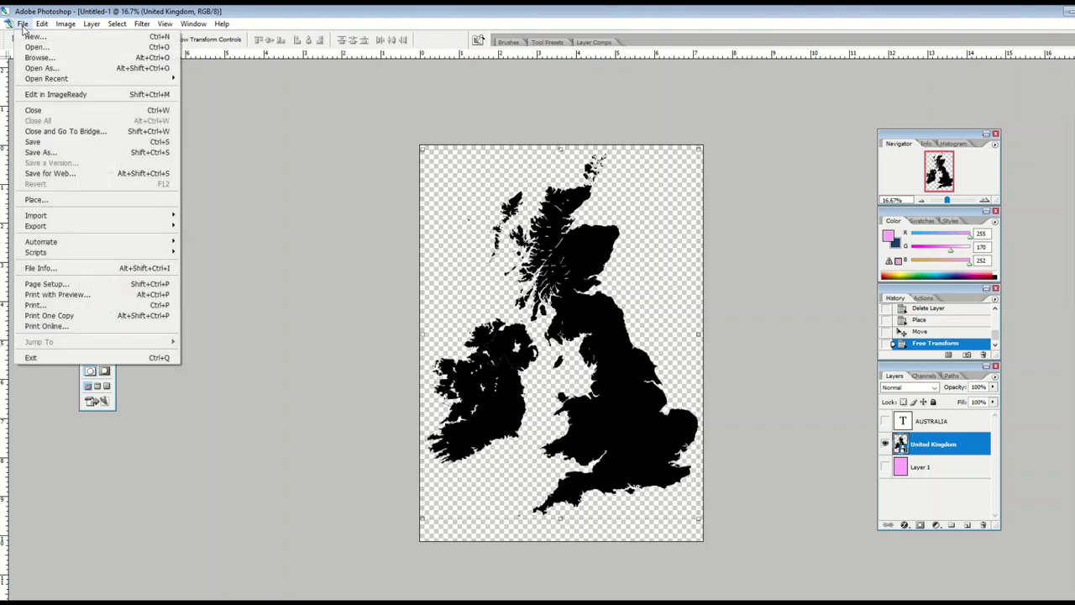
left_click(53, 203)
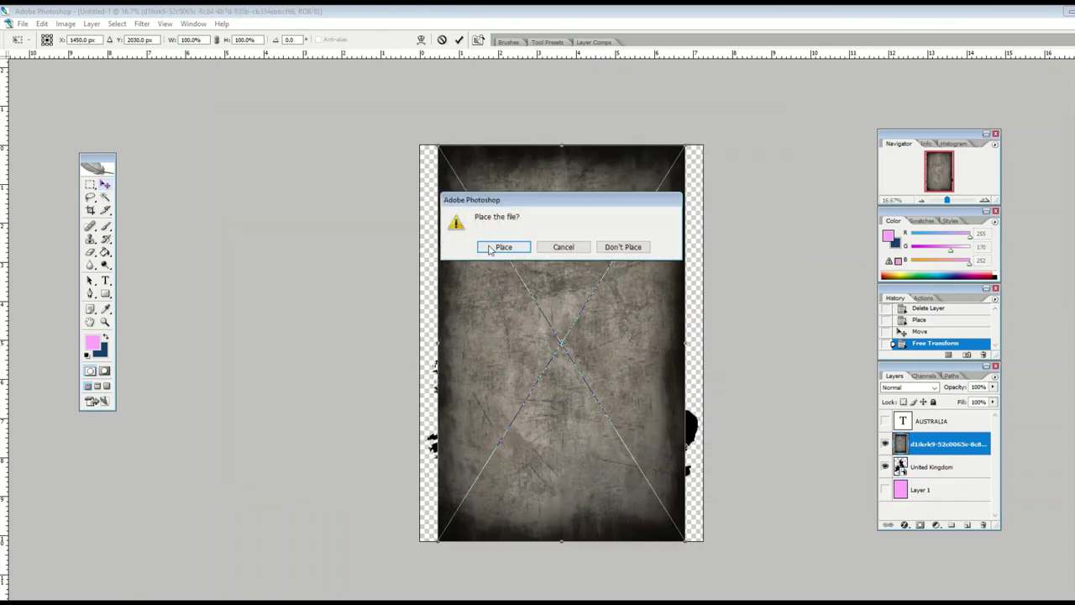
left_click(485, 249)
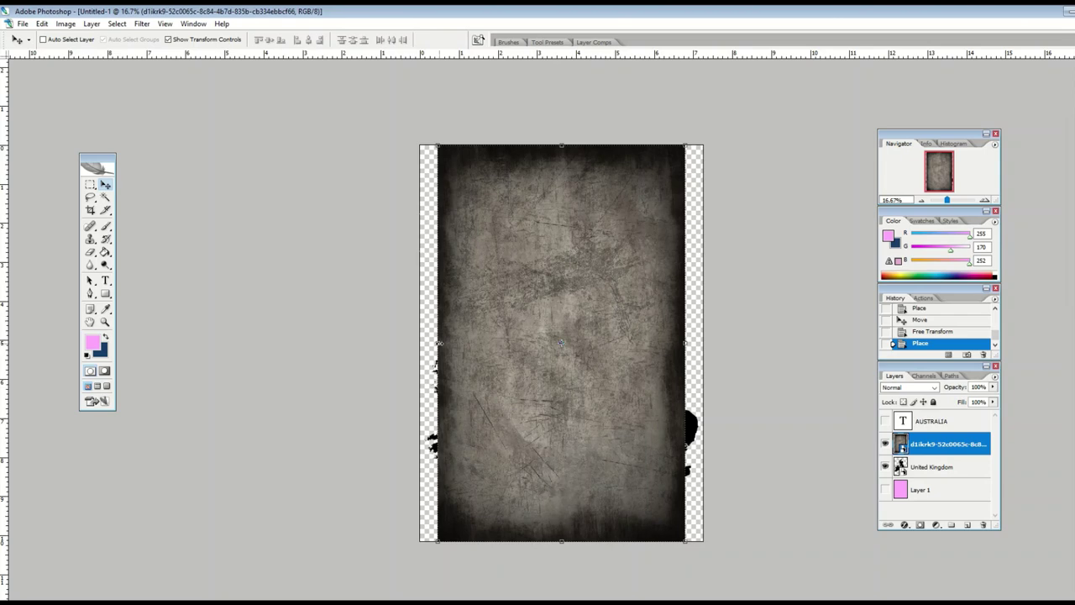
left_click_drag(439, 342, 420, 343)
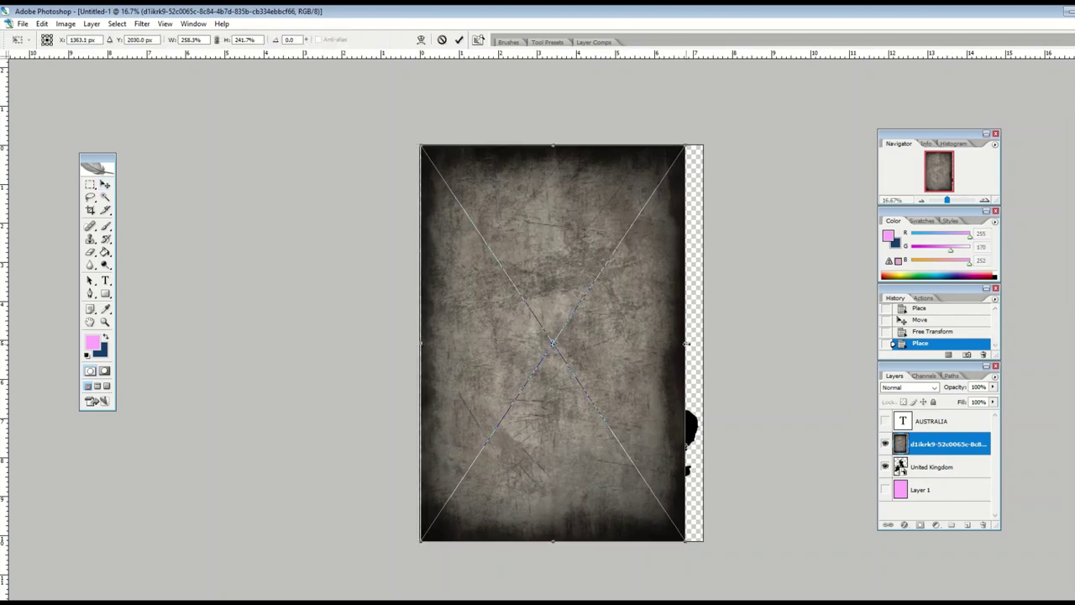
left_click_drag(686, 342, 702, 342)
left_click(106, 184)
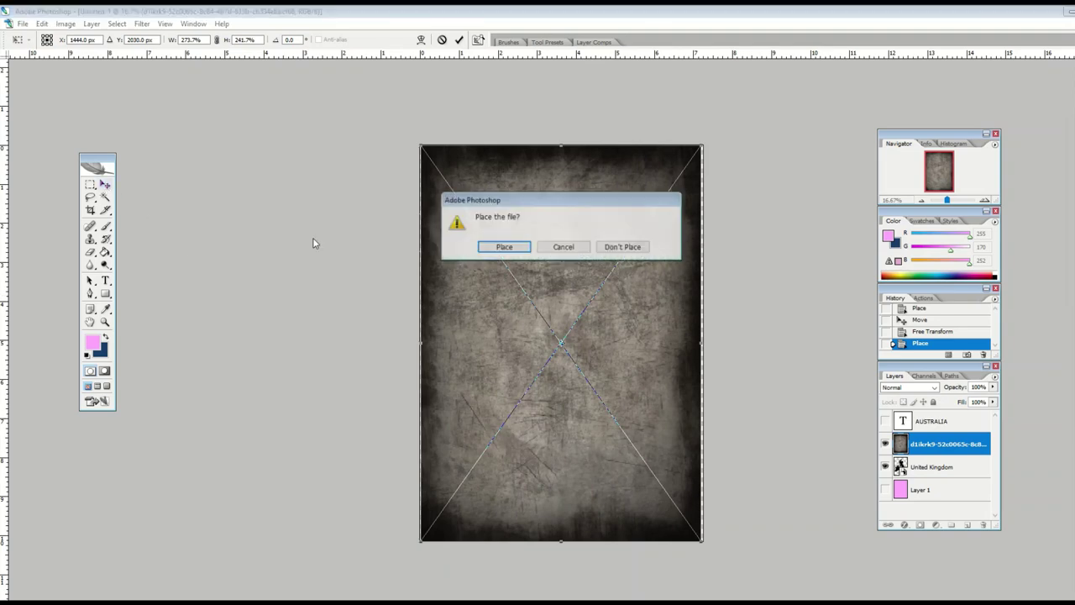
left_click(501, 245)
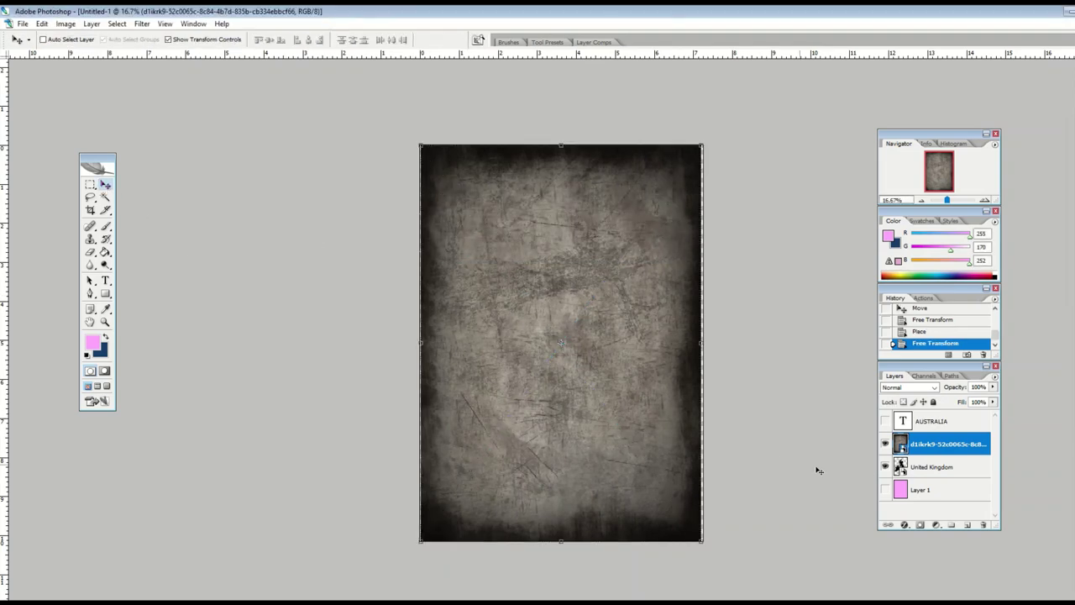
Clip the grunge texture to the United Kingdom silhouette with a clipping mask
left_click(934, 467, "shift")
left_click_drag(924, 457, 929, 453)
left_click(929, 454, "alt")
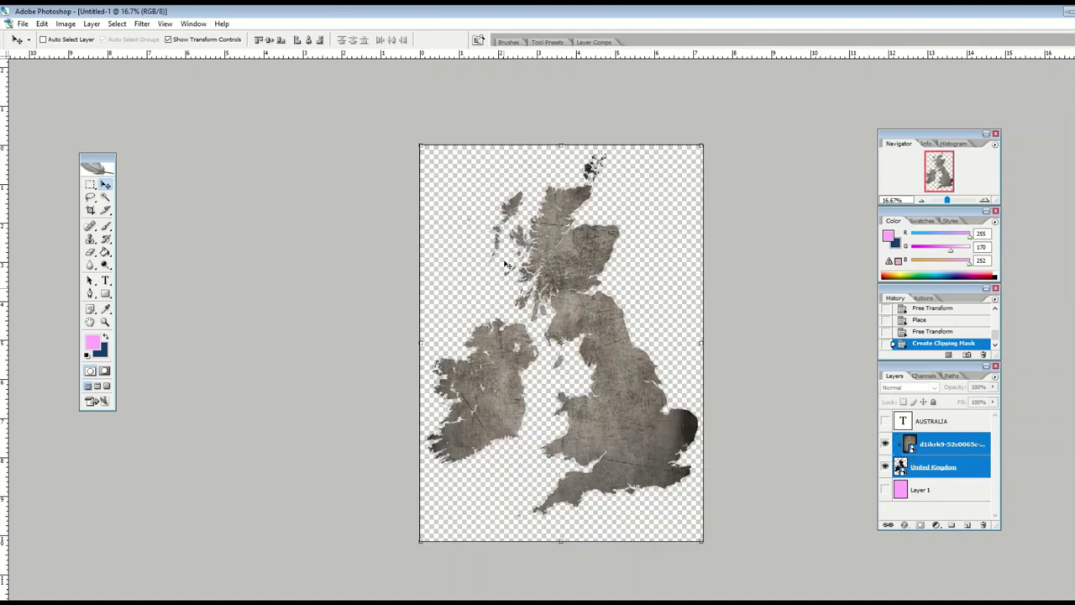
left_click(938, 449)
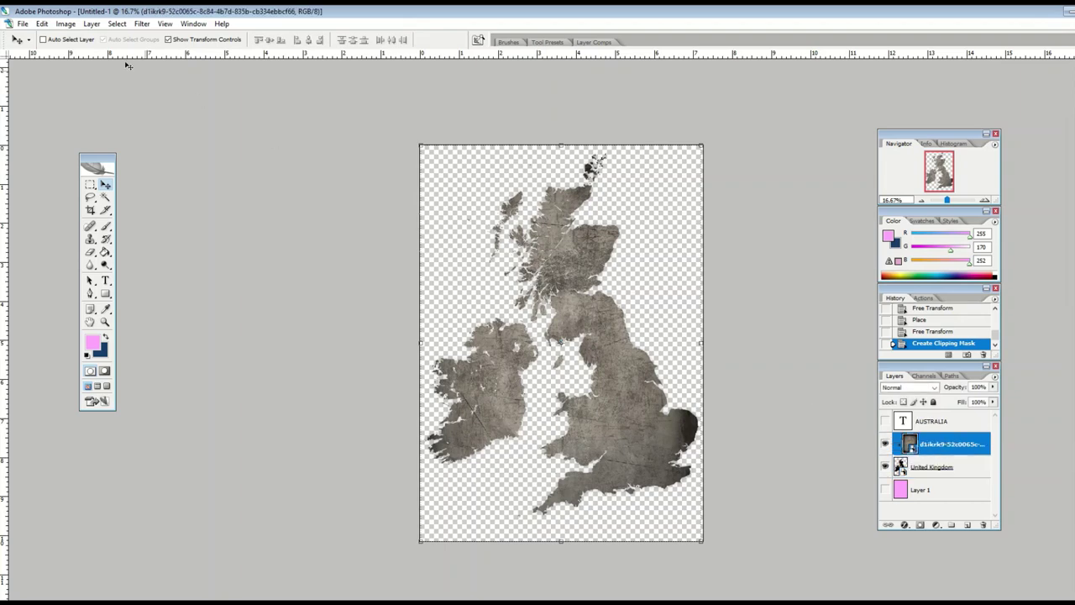
Place the UNITED KINGDOM FLAG image above the grunge texture and rotate it -90 degrees to stand upright
left_click(23, 23)
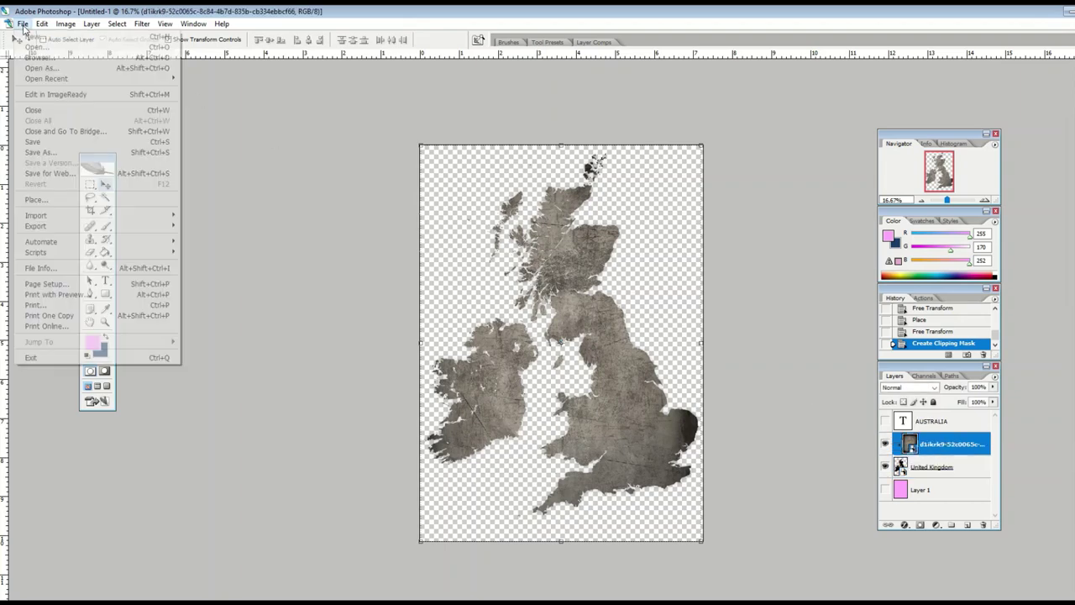
left_click(72, 202)
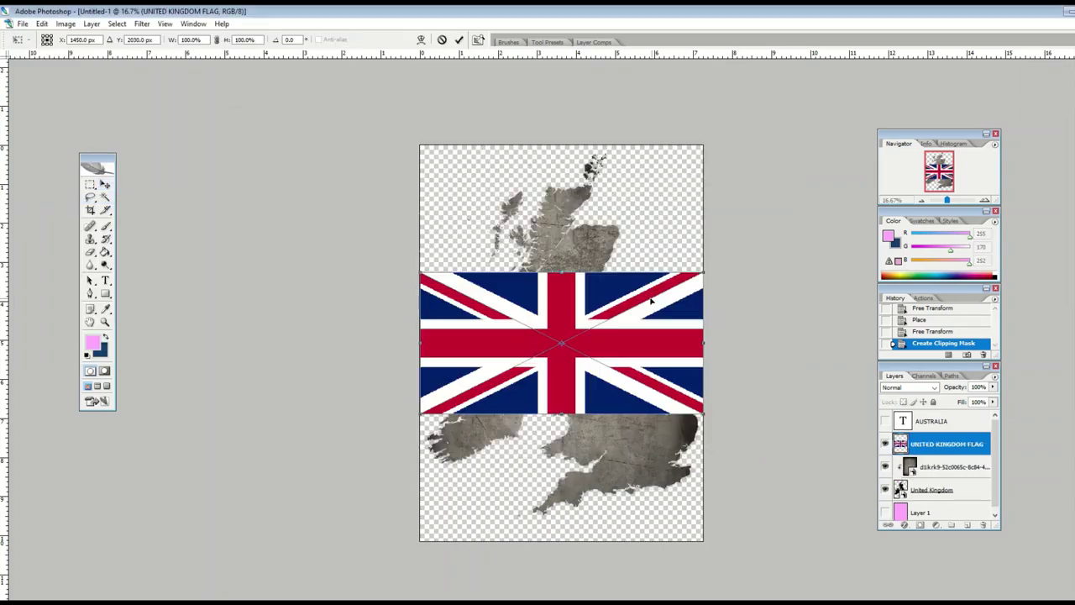
left_click_drag(554, 299, 511, 229)
left_click_drag(661, 343, 691, 359)
left_click_drag(532, 361, 533, 400)
left_click(42, 23)
left_click(47, 34)
left_click_drag(532, 195, 528, 339)
Stretch the upright flag to about 137.6% by 193.7% so it covers nearly the whole canvas, and commit the placement
left_click_drag(475, 177, 426, 171)
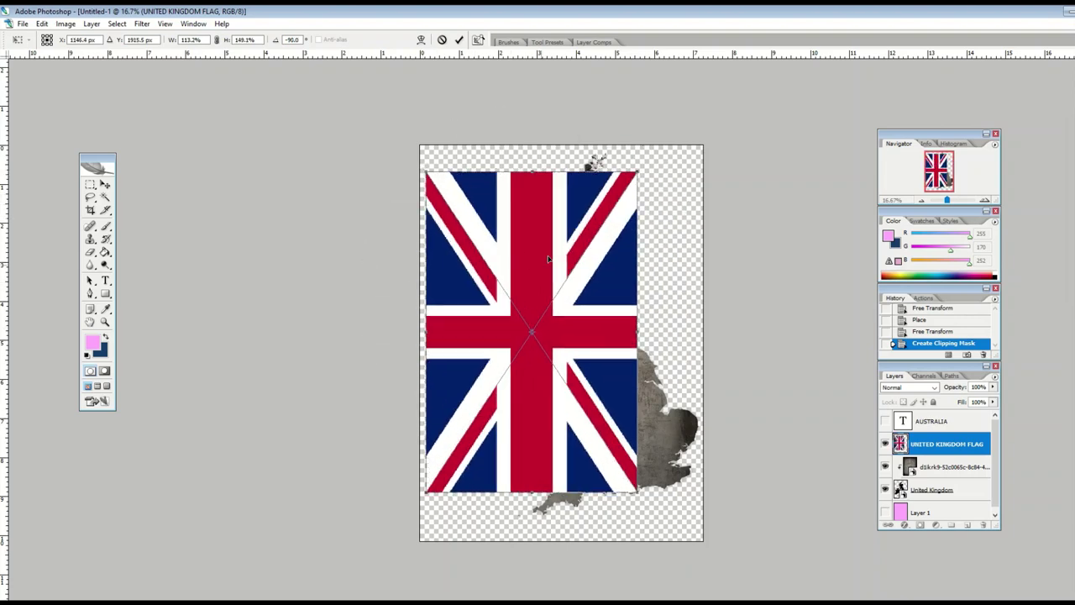
left_click_drag(631, 174, 680, 150)
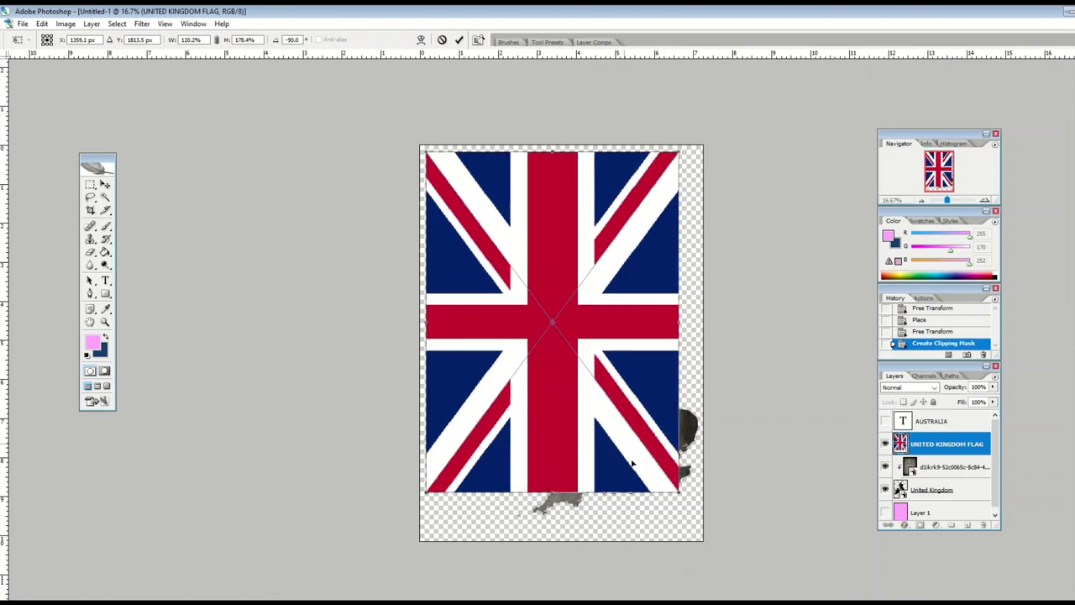
left_click_drag(679, 495, 701, 549)
left_click_drag(563, 292, 559, 286)
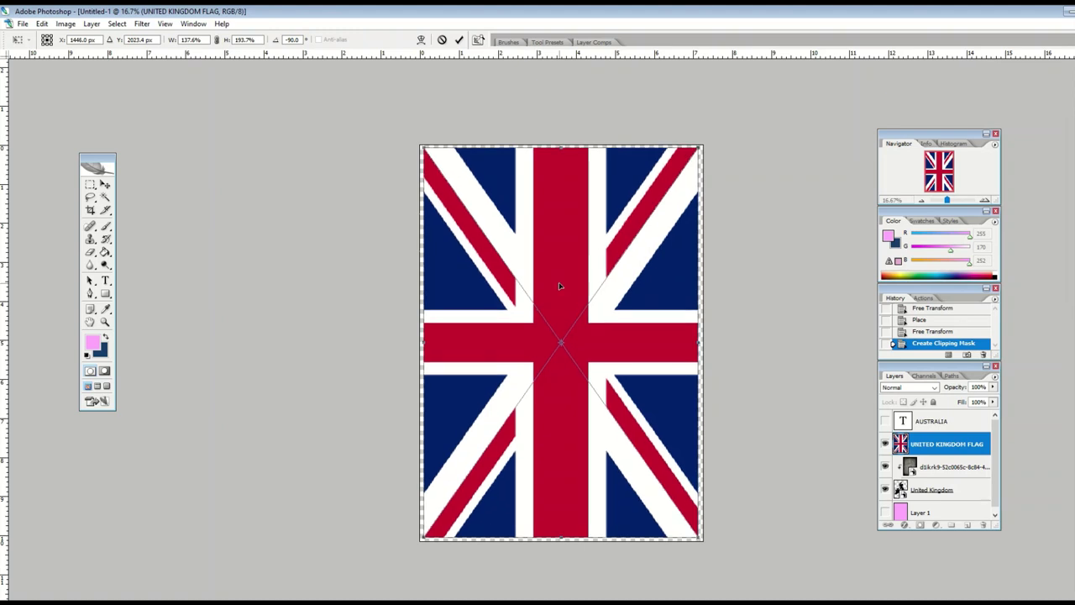
left_click(103, 184)
left_click(482, 247)
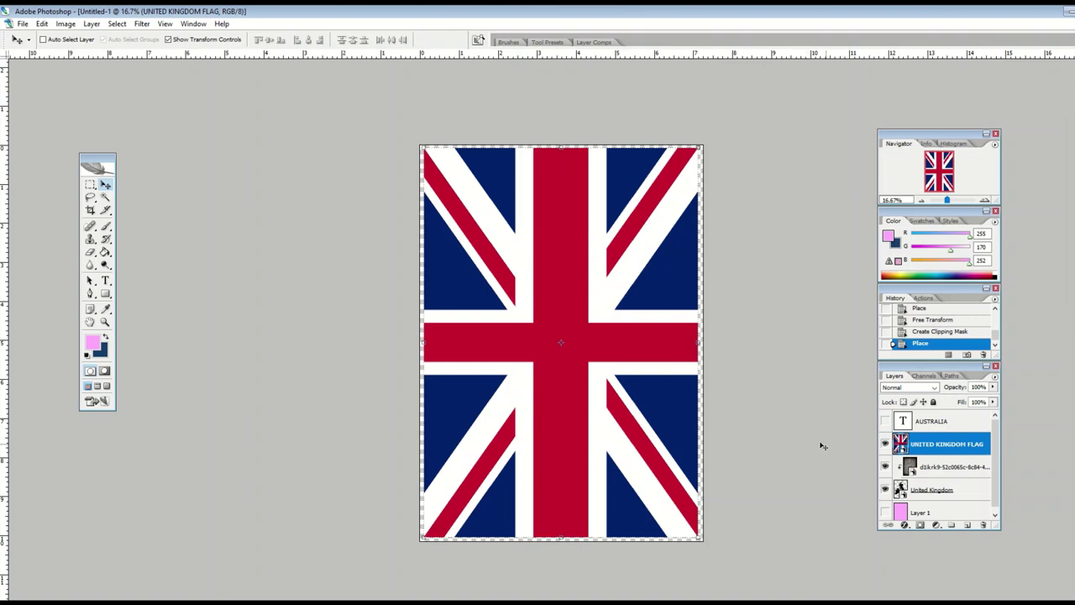
Hide the flag layer and merge the clipped grunge texture with the United Kingdom silhouette
left_click_drag(915, 451, 944, 434)
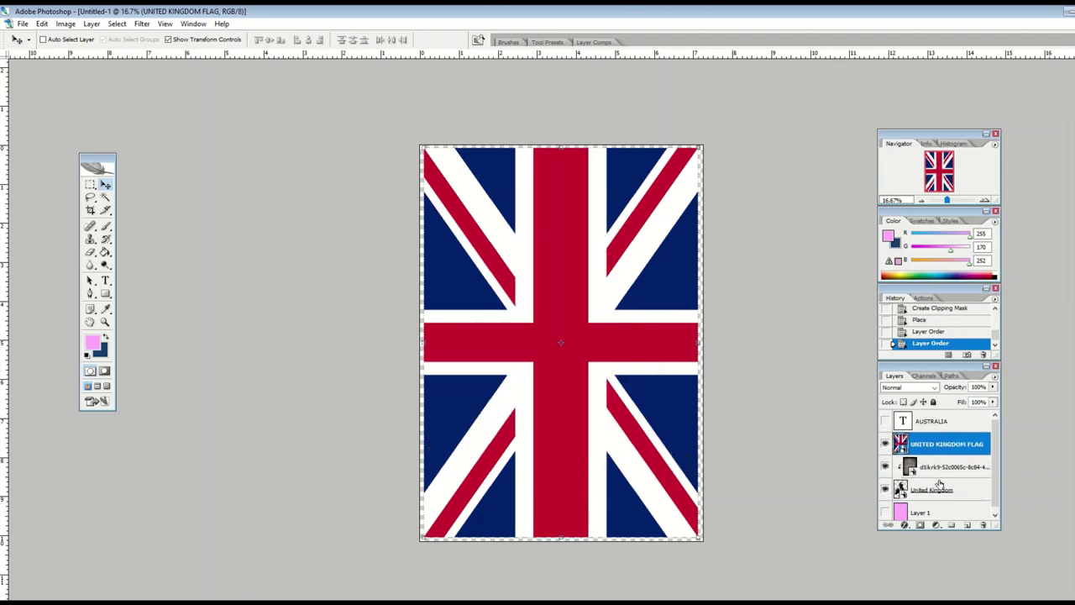
left_click(885, 443)
left_click(946, 469)
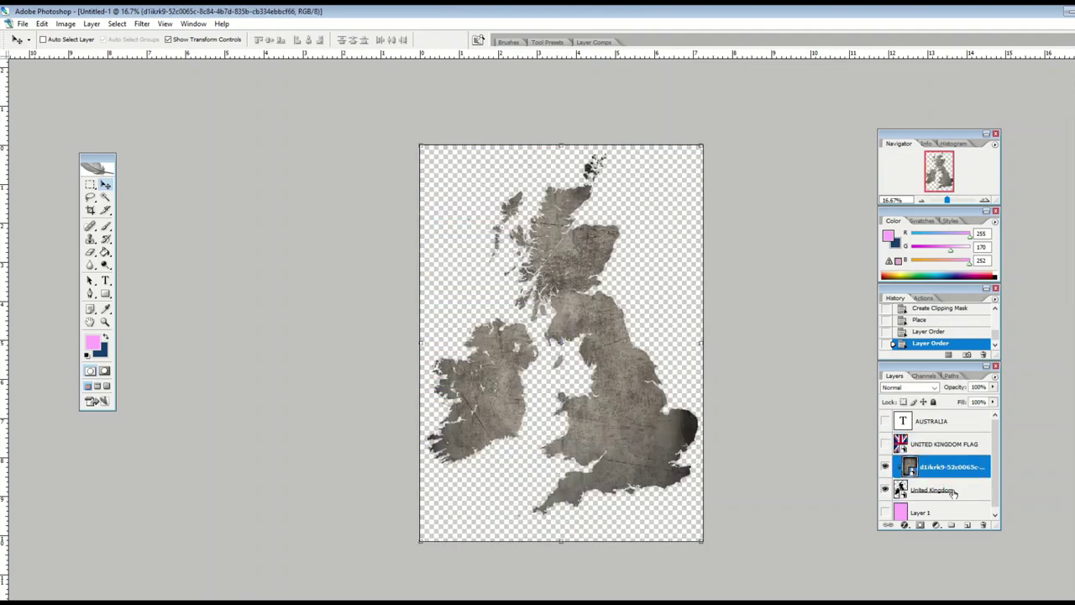
left_click(934, 490, "shift")
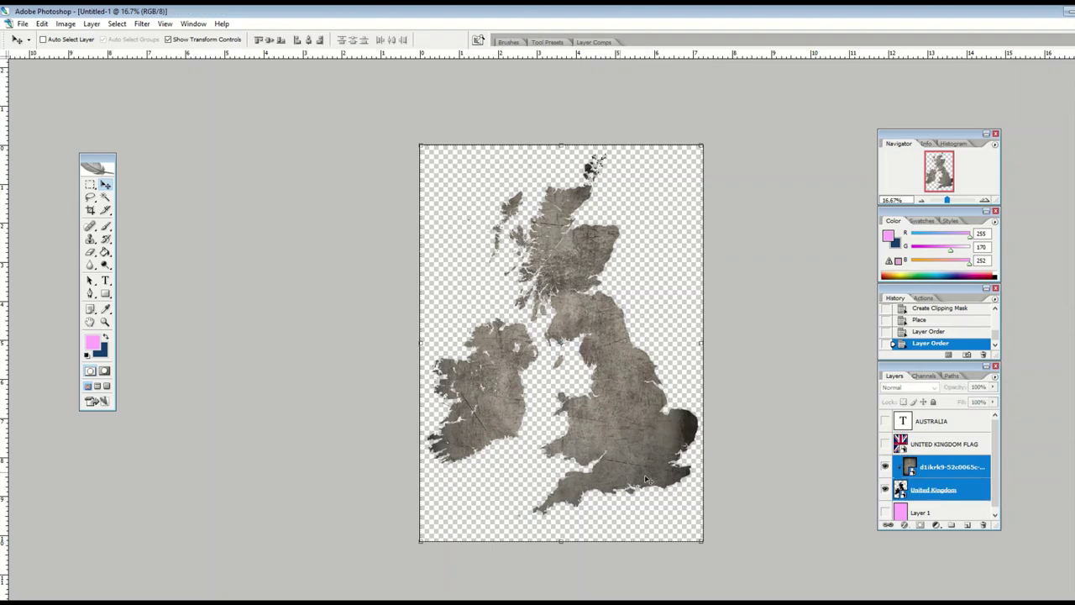
right_click(970, 489)
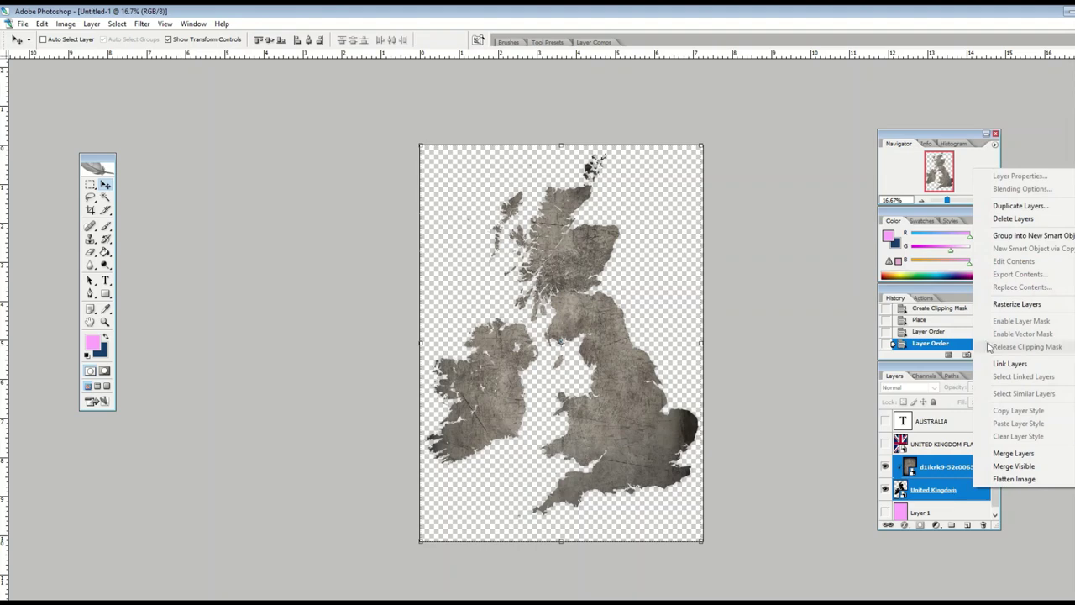
left_click(979, 453)
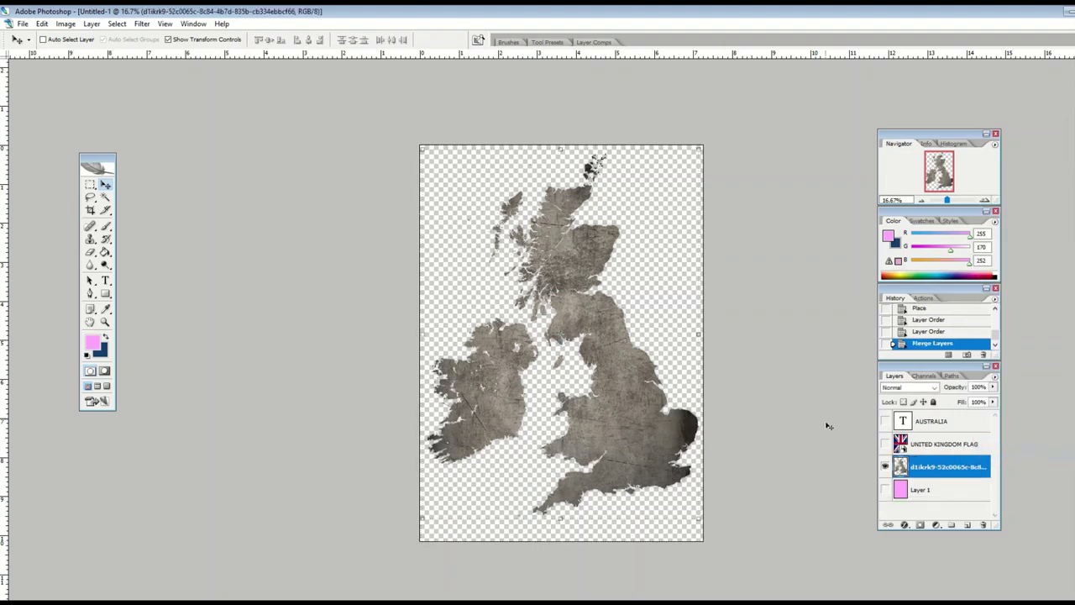
Show the UNITED KINGDOM FLAG layer and clip it to the merged texture map with a clipping mask
left_click(928, 445)
left_click(885, 443)
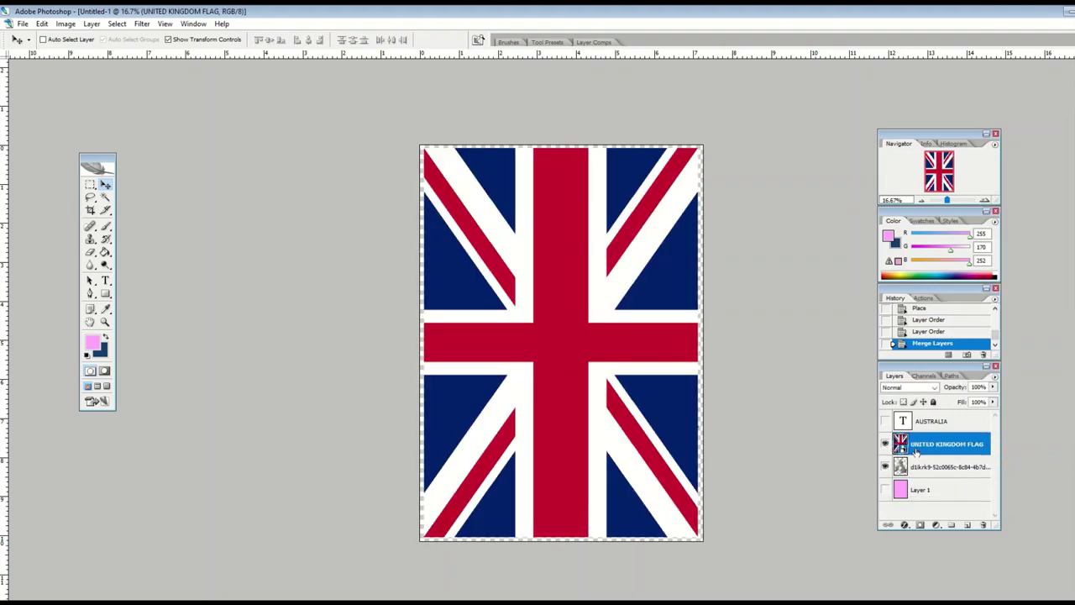
left_click(937, 467, "shift")
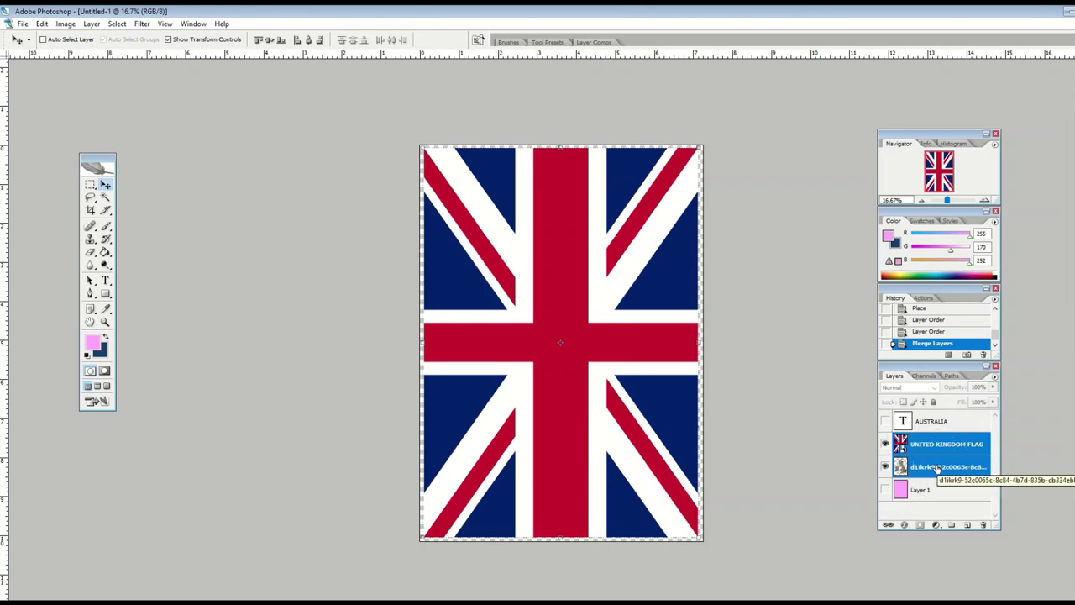
key("ctrl+alt+g")
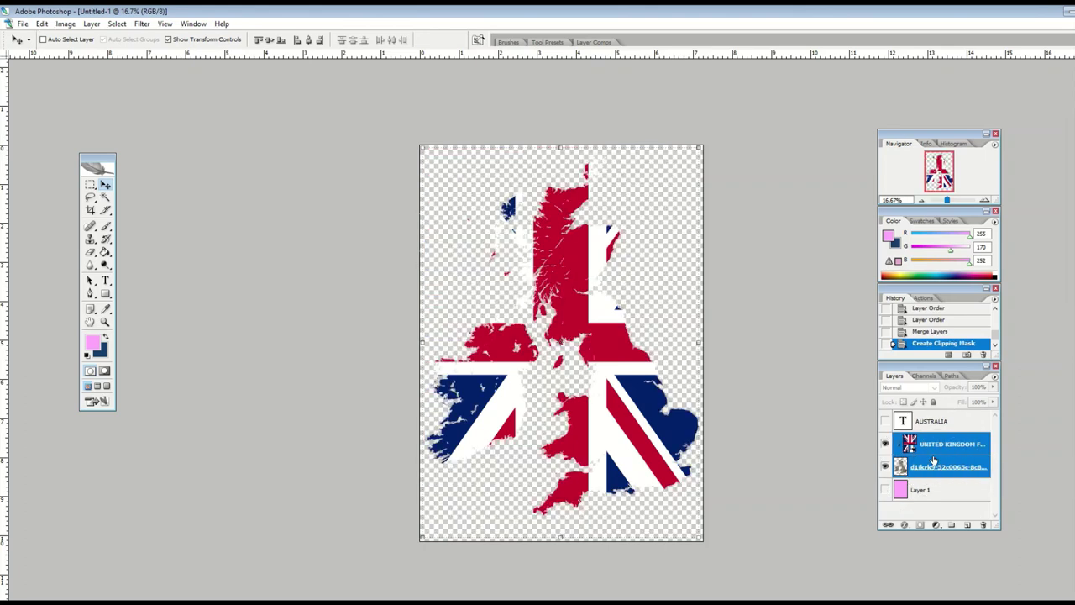
left_click(928, 443)
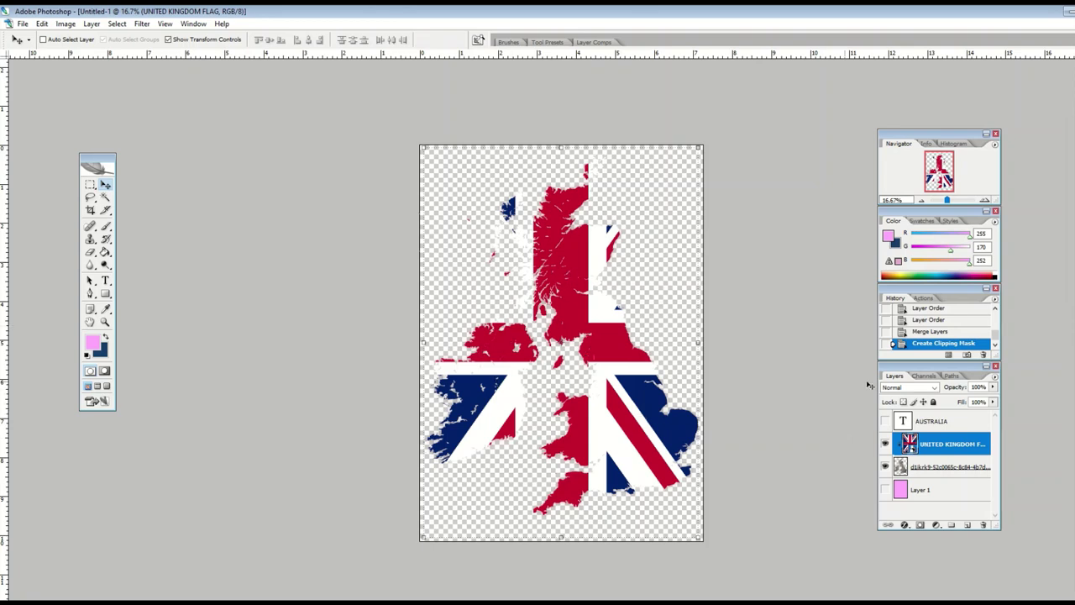
Set the flag layer's blending mode to Multiply and show the pink Layer 1 background
left_click(909, 387)
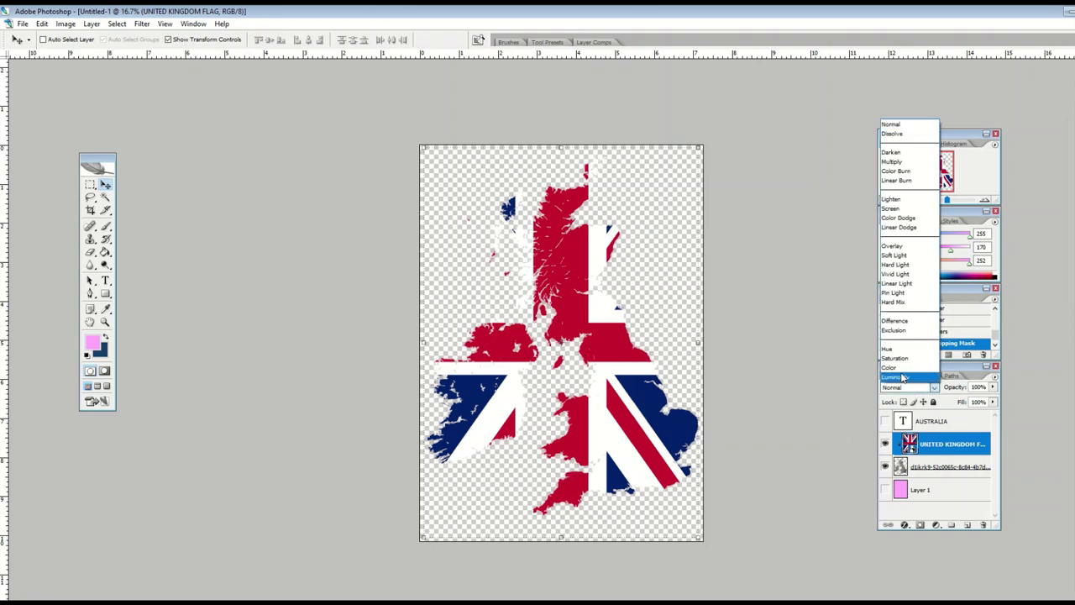
left_click(892, 161)
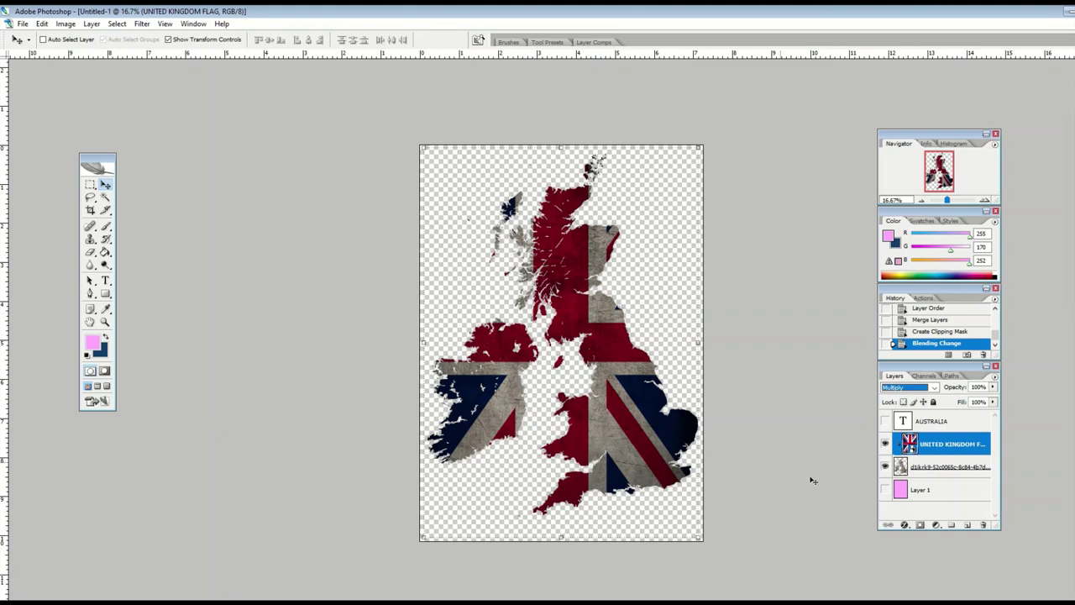
left_click(885, 488)
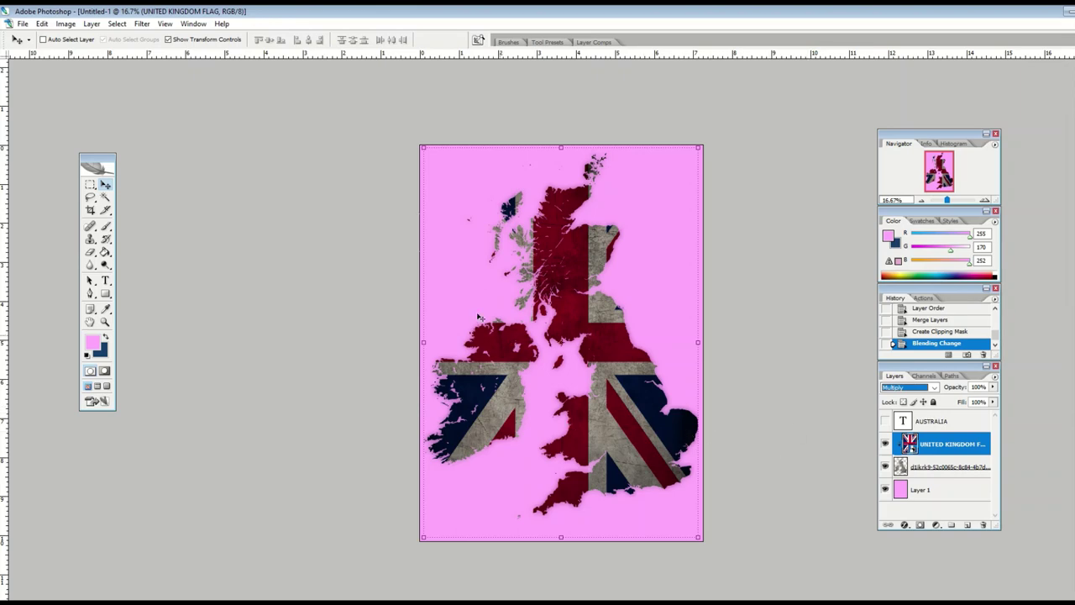
Undo the flag's blending change and clipping mask, and the merge of the texture with the silhouette
left_click(43, 24)
left_click(50, 35)
left_click(42, 24)
left_click(50, 56)
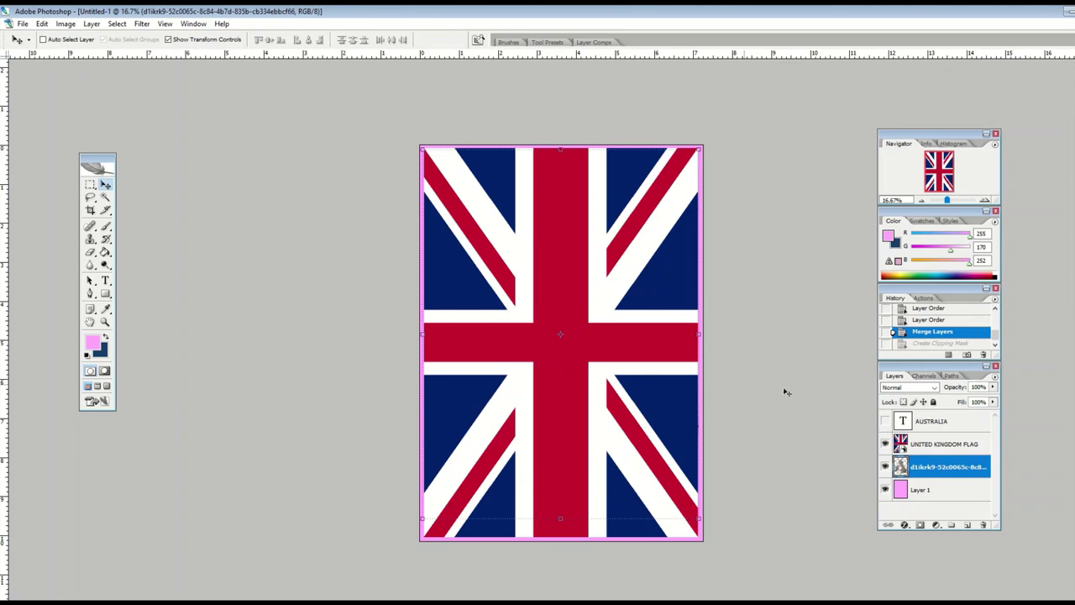
left_click(42, 24)
left_click(48, 56)
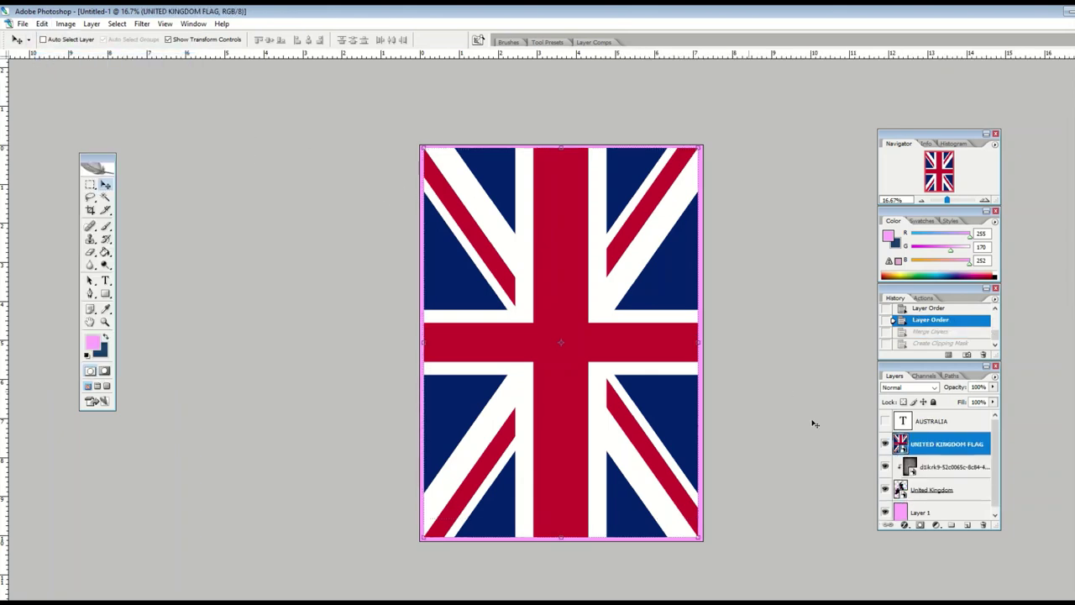
Hide the UNITED KINGDOM FLAG layer and delete the United Kingdom silhouette layer beneath the grunge texture
left_click(942, 494)
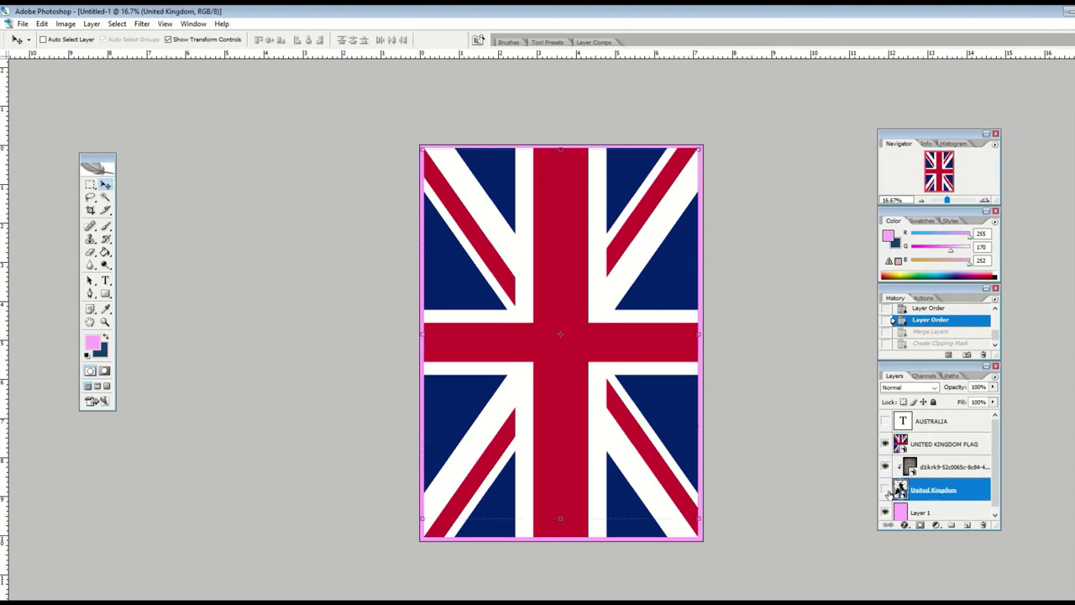
left_click(885, 444)
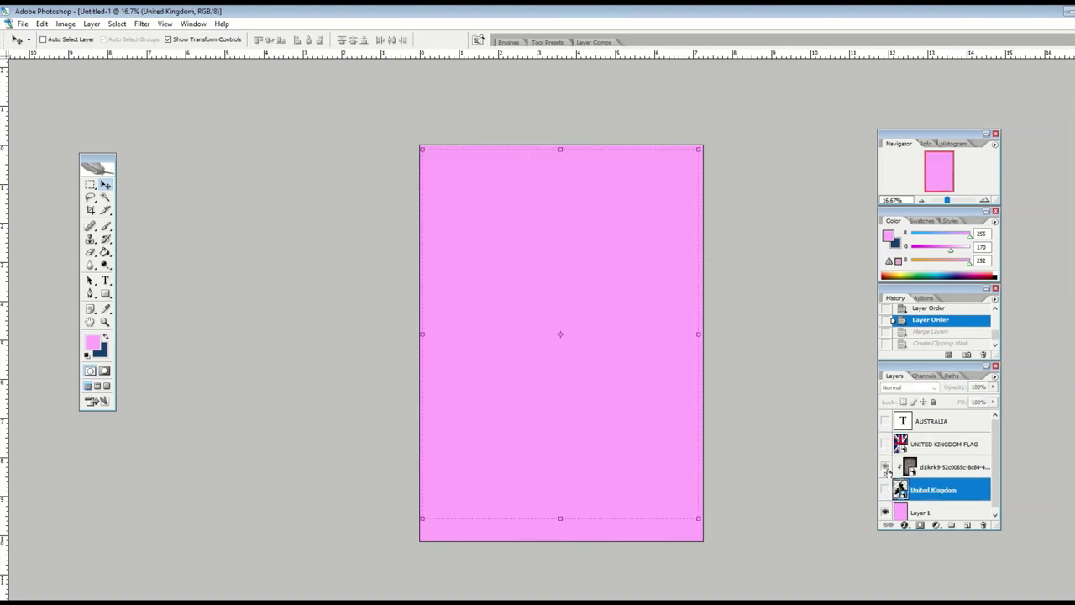
left_click(886, 489)
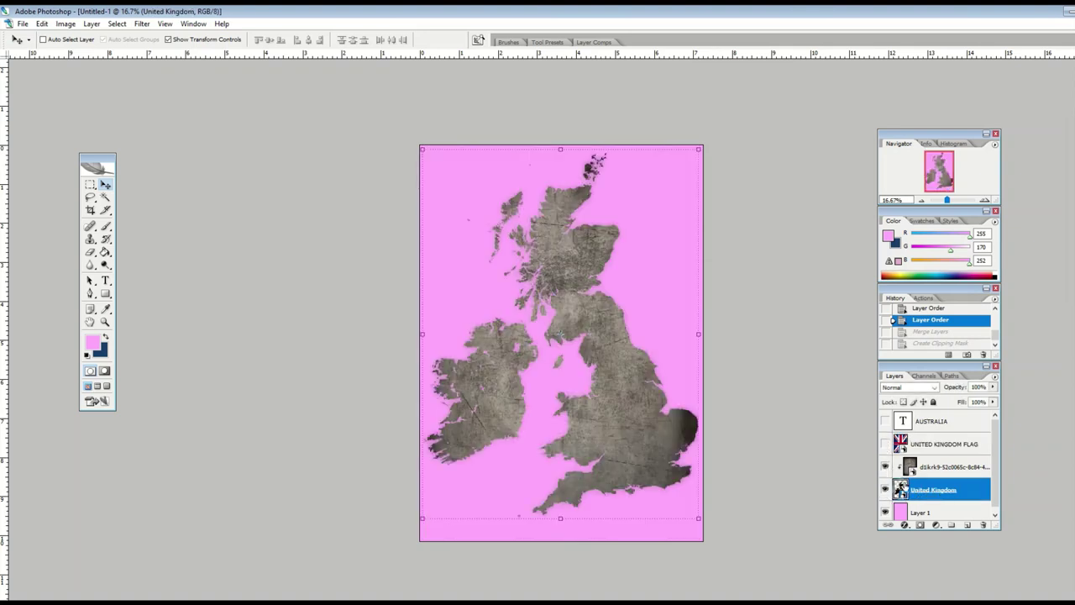
right_click(941, 489)
left_click(980, 219)
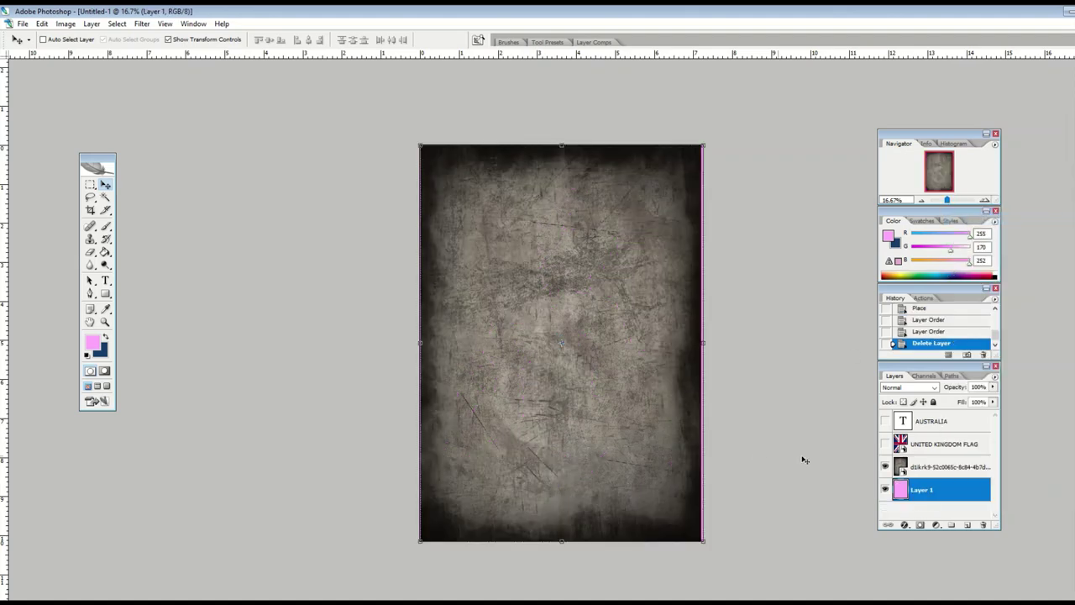
Show the UNITED KINGDOM FLAG layer again and set the pink Layer 1's blending mode to Multiply
left_click(885, 444)
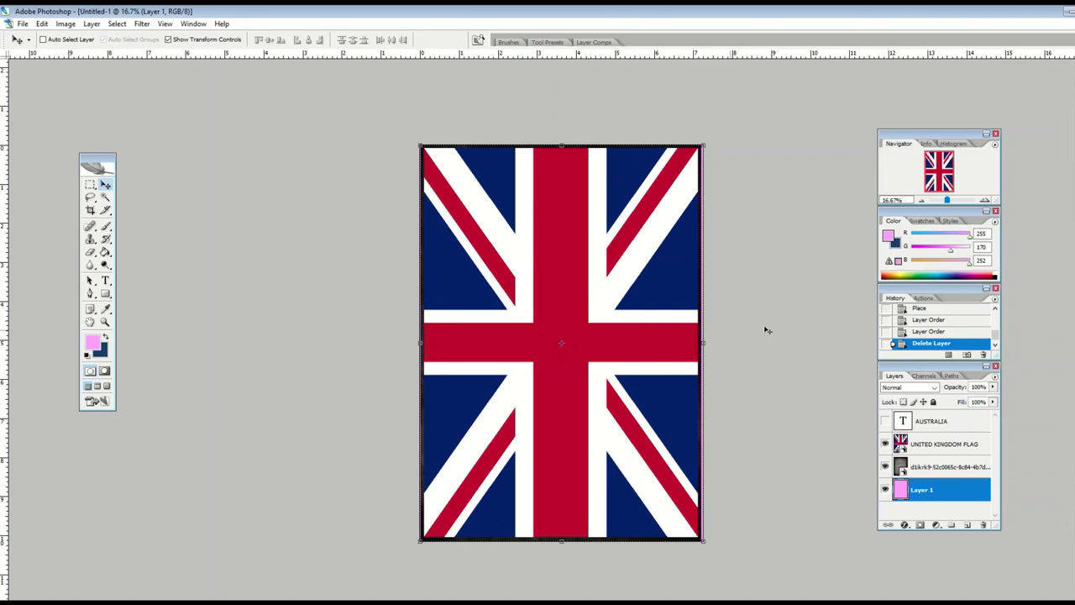
left_click(897, 388)
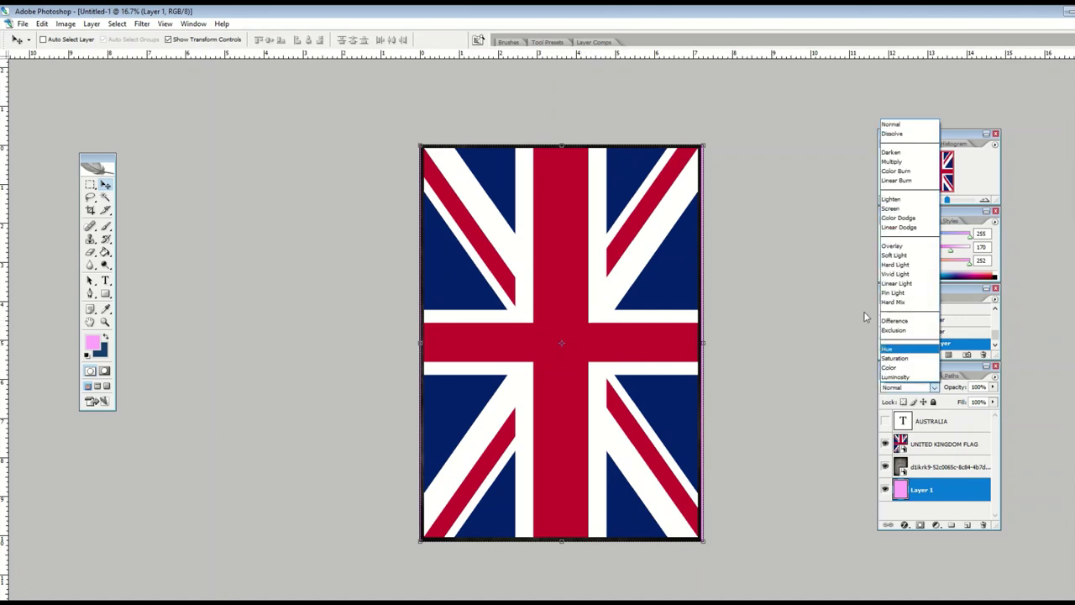
left_click(892, 162)
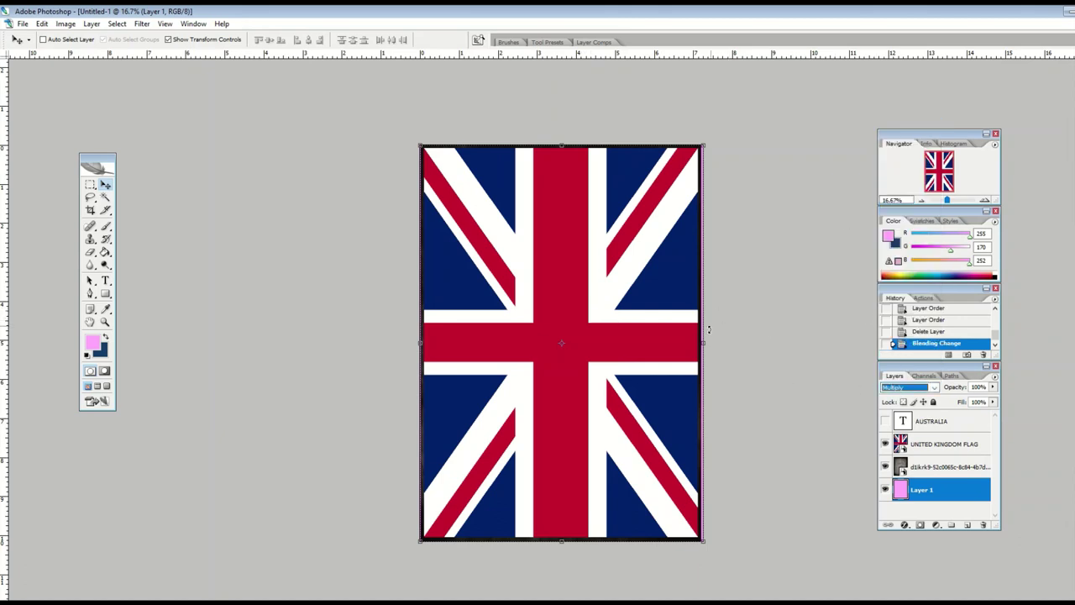
Set the UNITED KINGDOM FLAG layer's blending mode to Multiply over the grunge texture
left_click(929, 467)
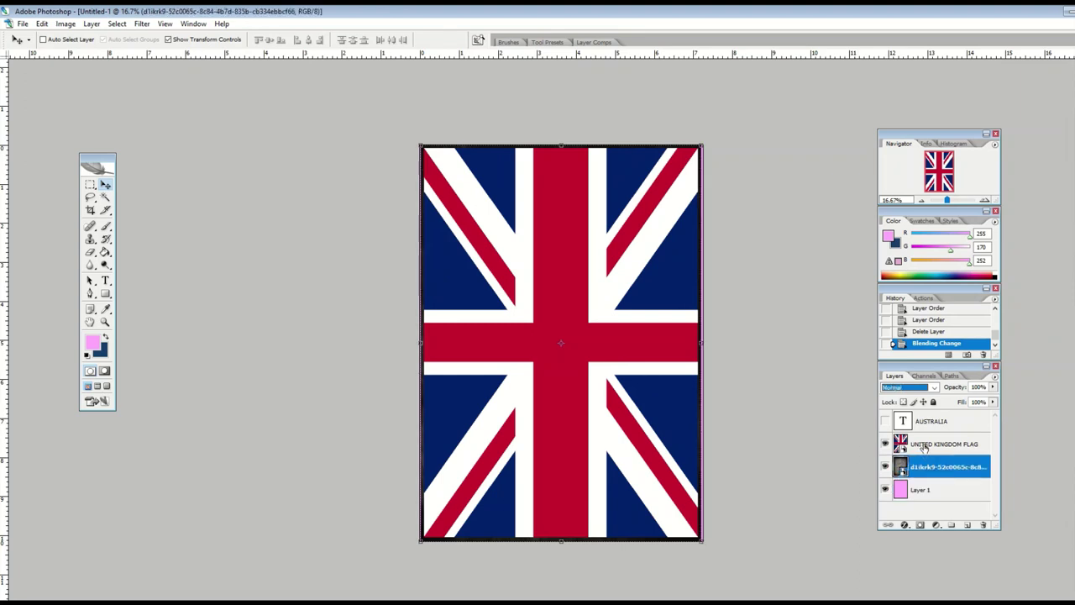
left_click(929, 445)
left_click(932, 388)
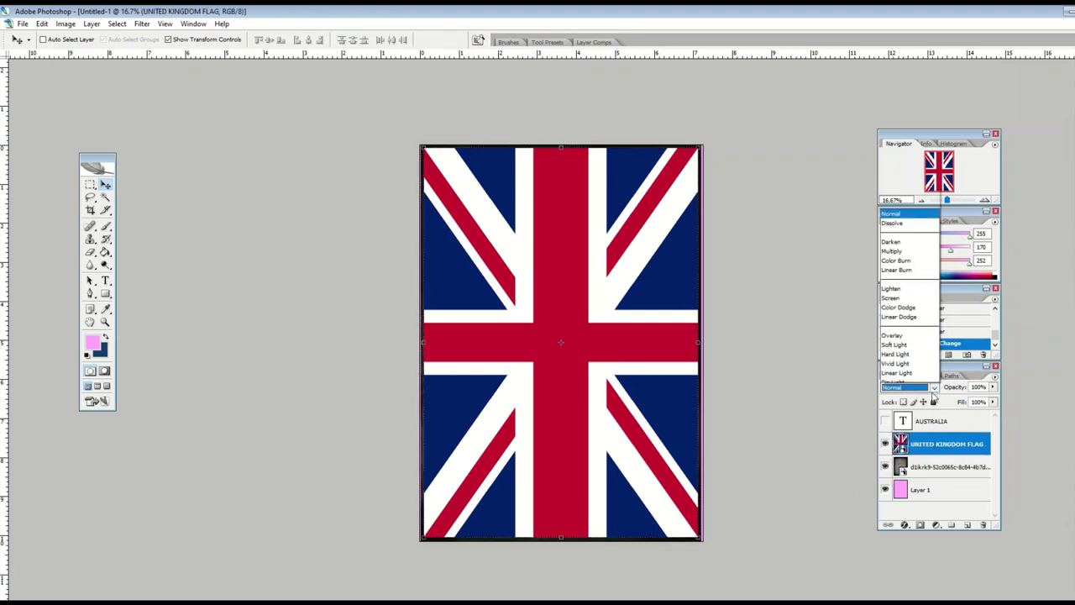
left_click(903, 162)
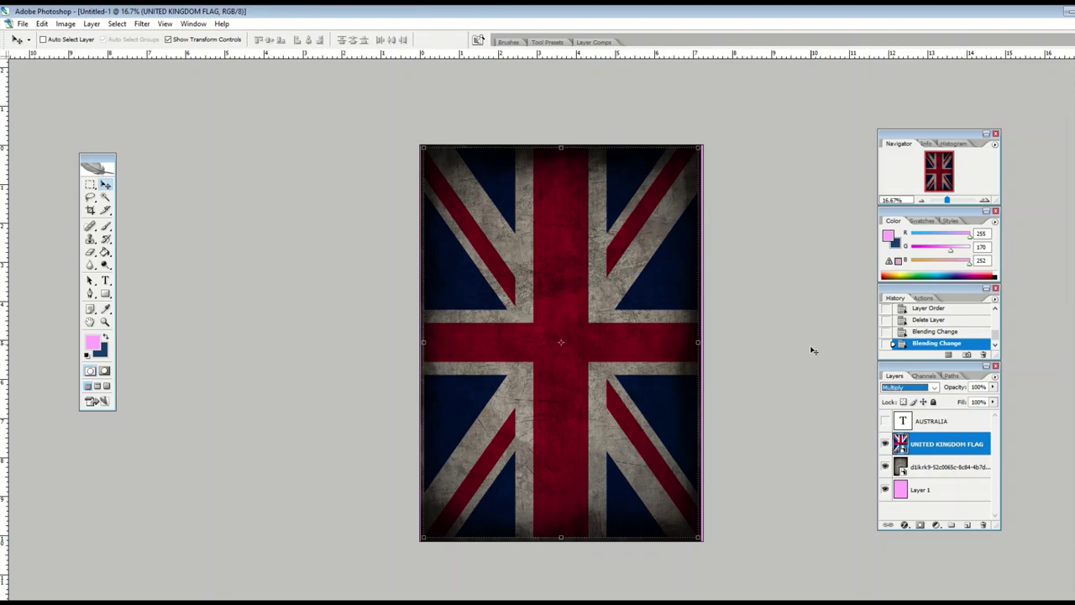
Switch to the Rectangular Marquee tool with the UNITED KINGDOM FLAG layer active
left_click(90, 184)
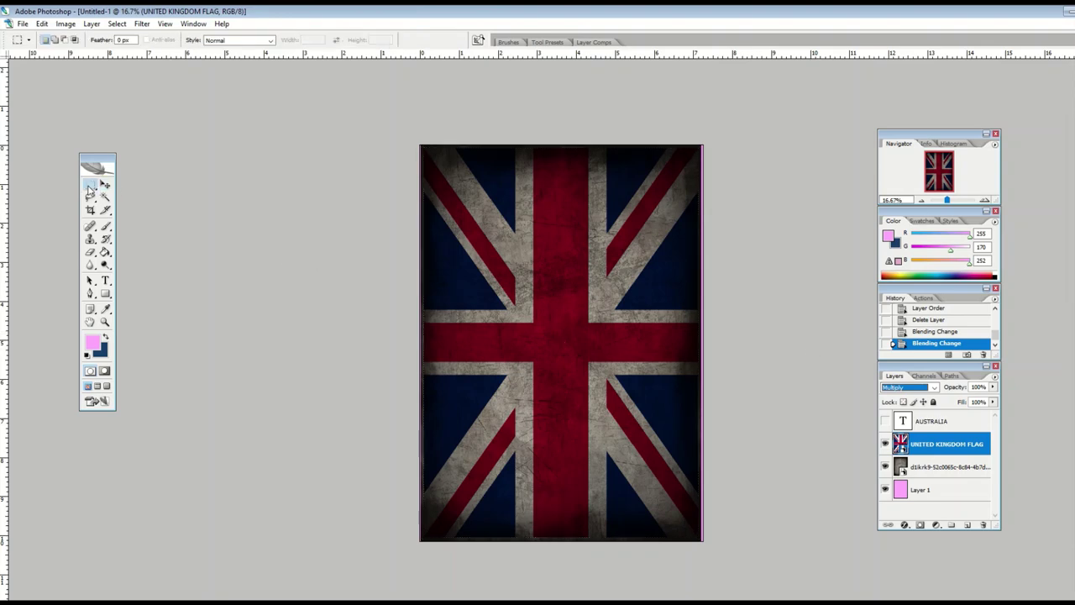